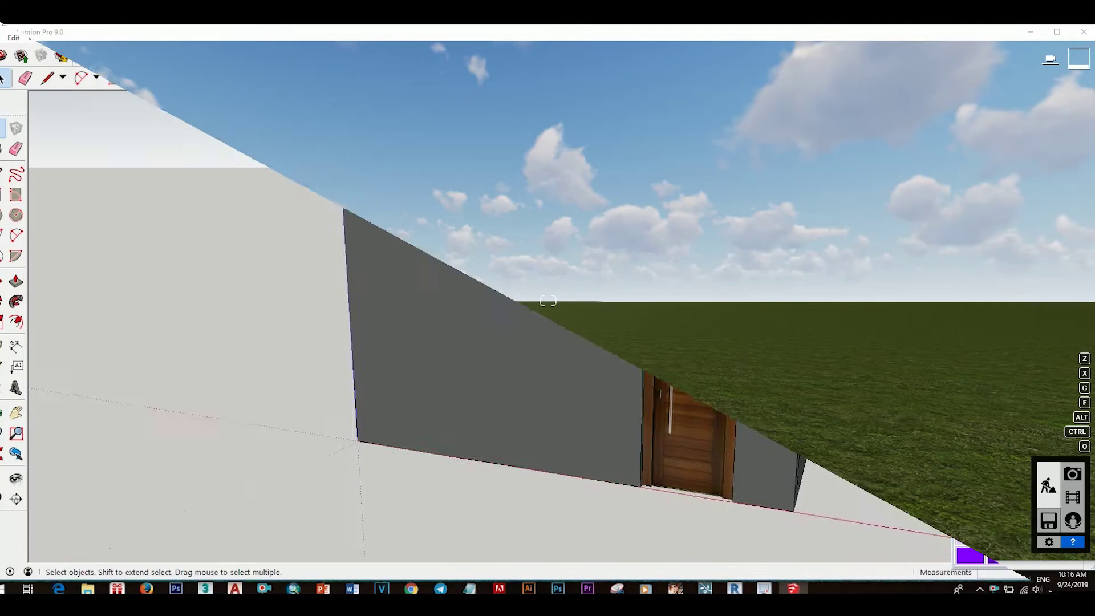
# Bring SketchUp forward and zoom and orbit to frame the sofa, coffee table and plant corner.
pyautogui.click(786, 582)
pyautogui.scroll(5, 553, 421)
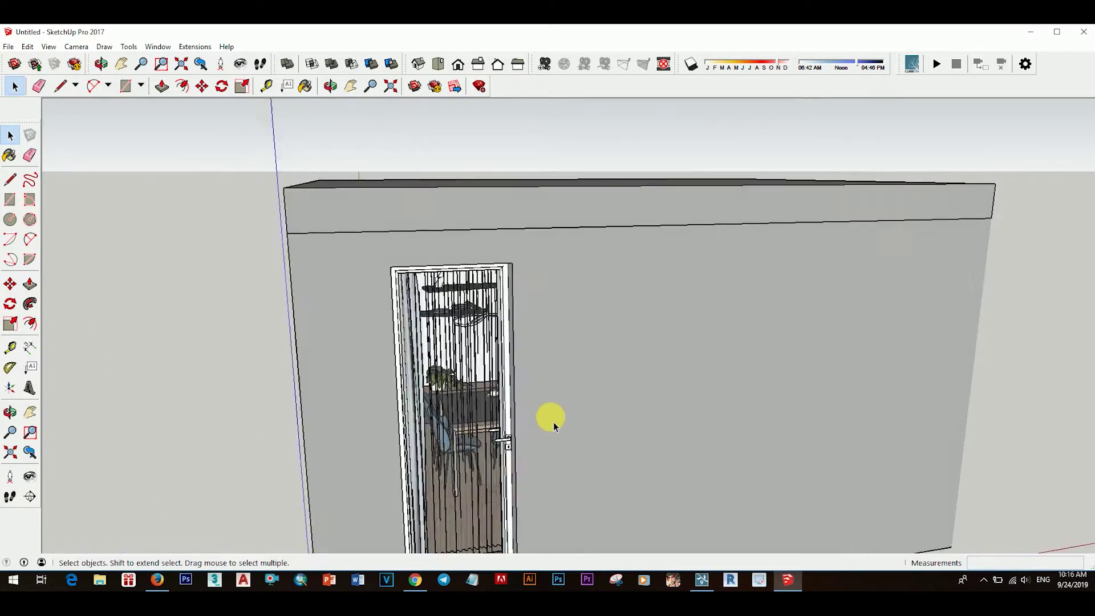
pyautogui.scroll(4, 568, 409)
pyautogui.moveTo(632, 401)
pyautogui.mouseDown(button='middle')
pyautogui.moveTo(587, 393)
pyautogui.moveTo(428, 408)
pyautogui.moveTo(587, 438)
pyautogui.moveTo(617, 380)
pyautogui.moveTo(577, 311)
pyautogui.moveTo(759, 430)
pyautogui.moveTo(823, 457)
pyautogui.moveTo(520, 434)
pyautogui.moveTo(709, 479)
pyautogui.moveTo(426, 383)
pyautogui.moveTo(489, 356)
pyautogui.moveTo(398, 391)
pyautogui.moveTo(447, 420)
pyautogui.moveTo(325, 345)
pyautogui.moveTo(365, 420)
pyautogui.moveTo(497, 450)
pyautogui.moveTo(416, 366)
pyautogui.moveTo(411, 437)
pyautogui.moveTo(476, 423)
pyautogui.moveTo(474, 440)
pyautogui.moveTo(496, 438)
pyautogui.moveTo(481, 411)
pyautogui.moveTo(370, 422)
pyautogui.moveTo(667, 328)
pyautogui.mouseUp(button='middle')
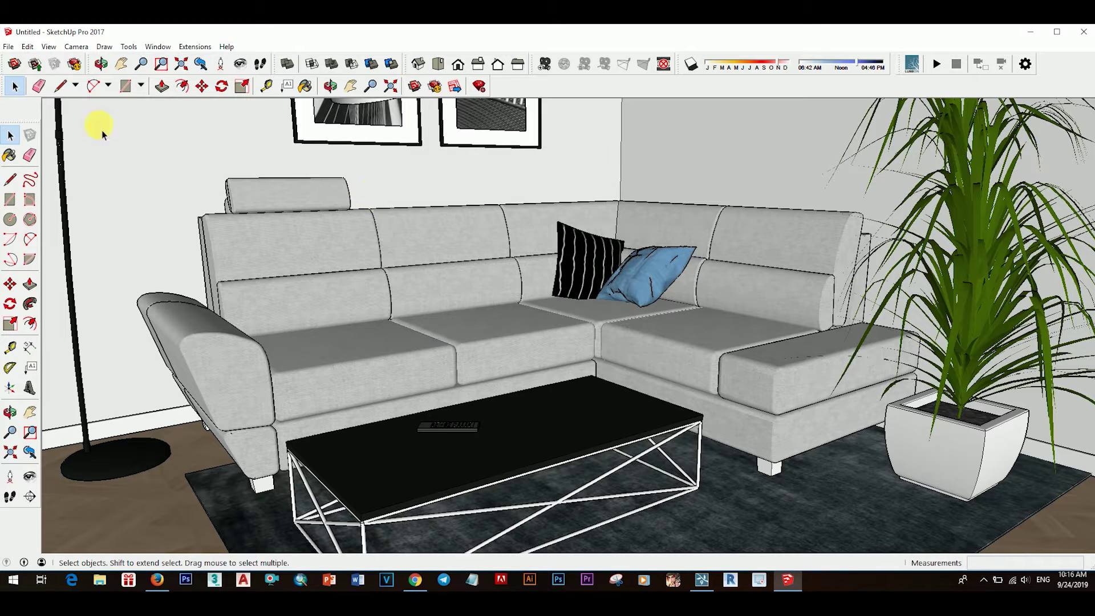
# Save the model as Untitled.skp under My sencond work > Interior, in a new folder named 14.
pyautogui.click(9, 47)
pyautogui.click(36, 104)
pyautogui.write('my')
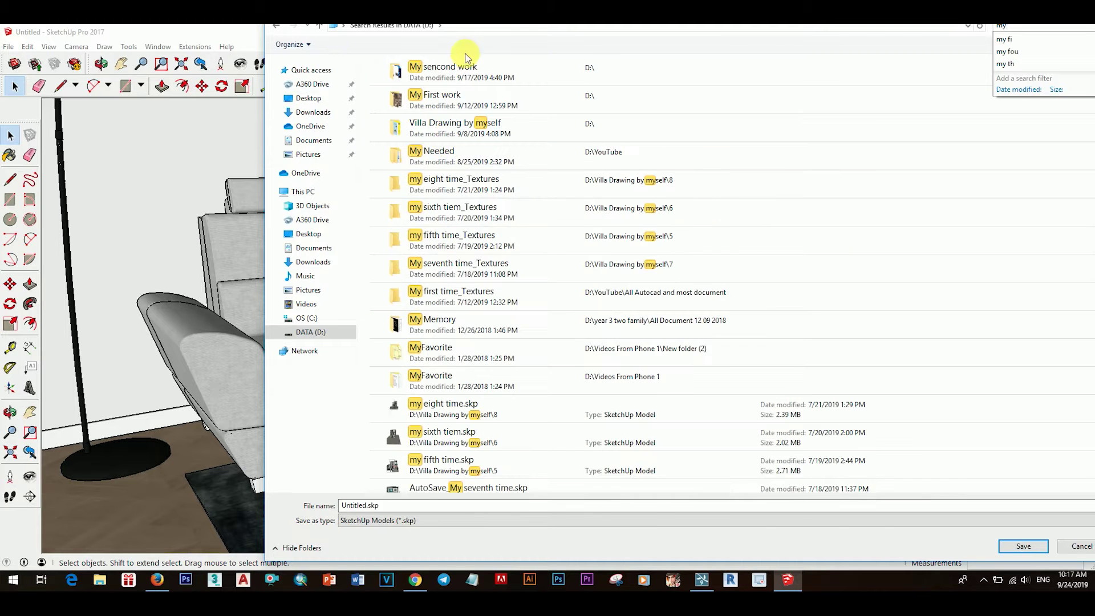
pyautogui.doubleClick(488, 84)
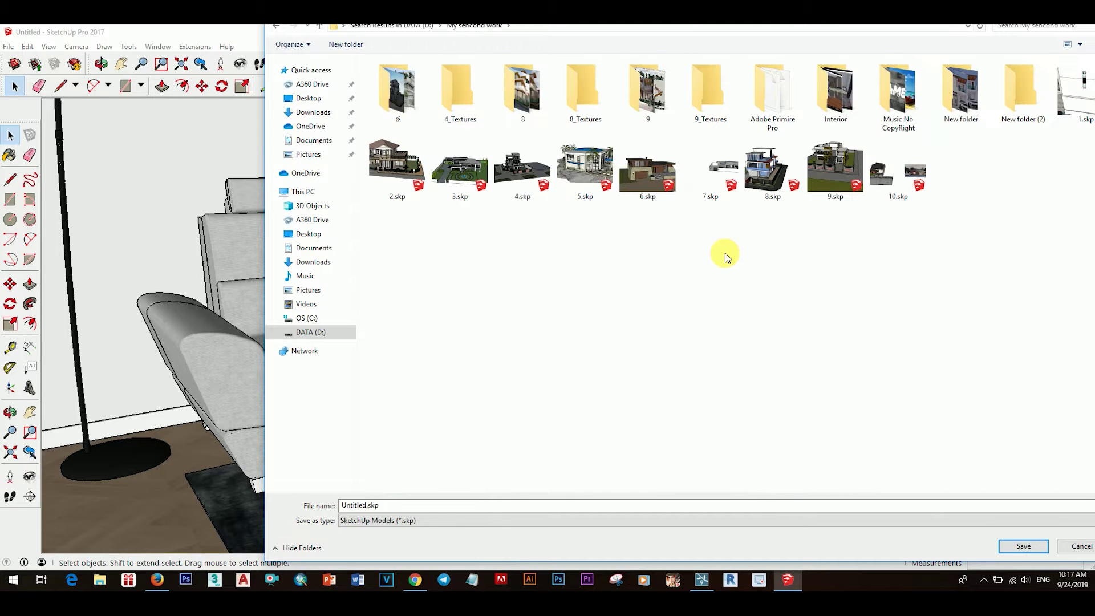
pyautogui.doubleClick(844, 87)
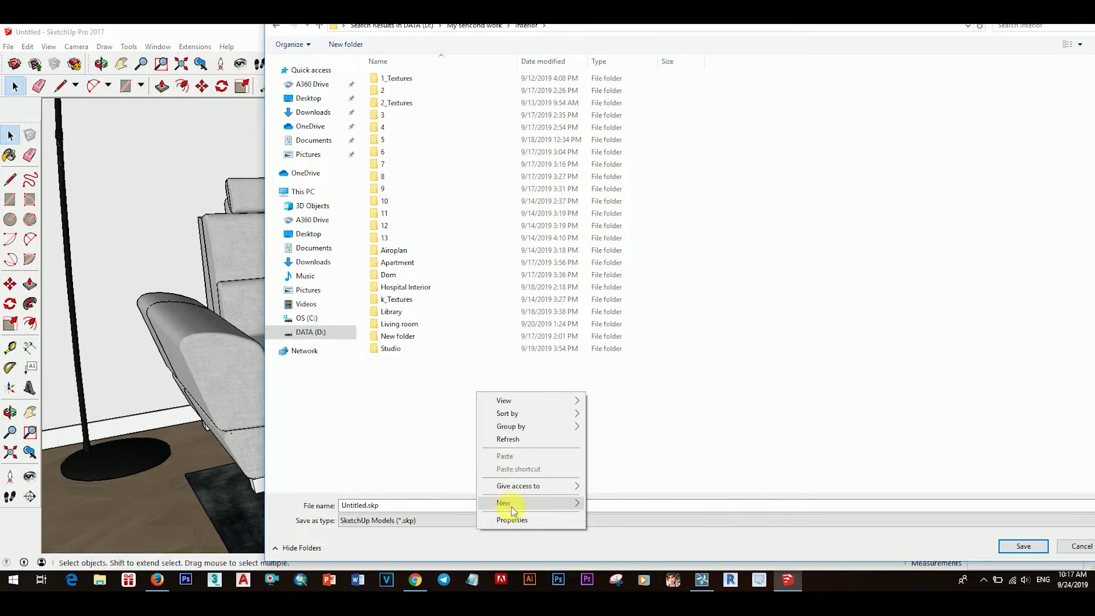
pyautogui.click(613, 369)
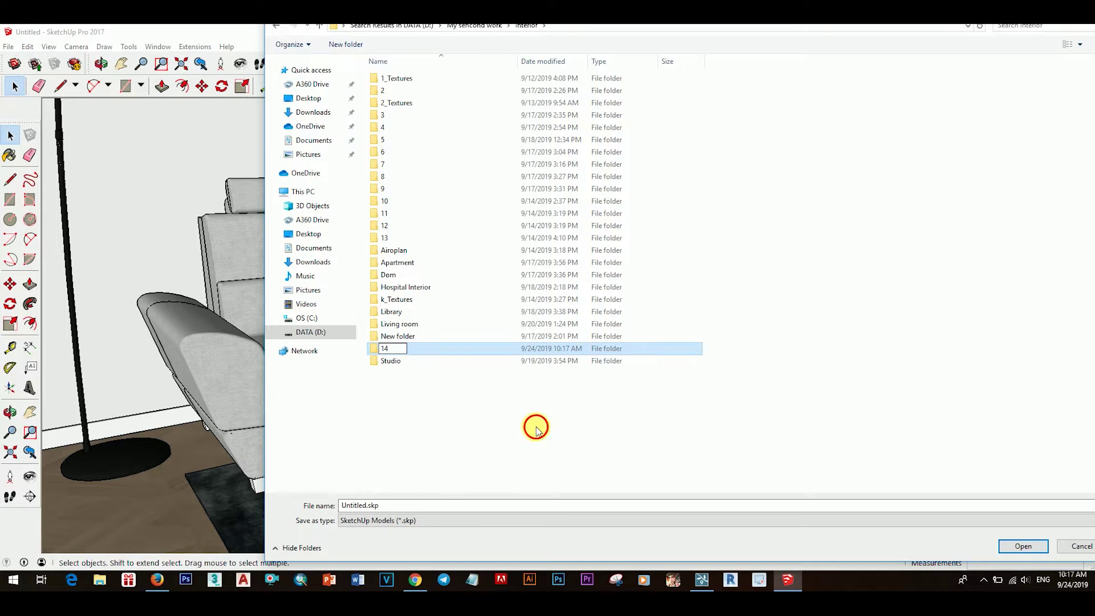
pyautogui.click(1024, 547)
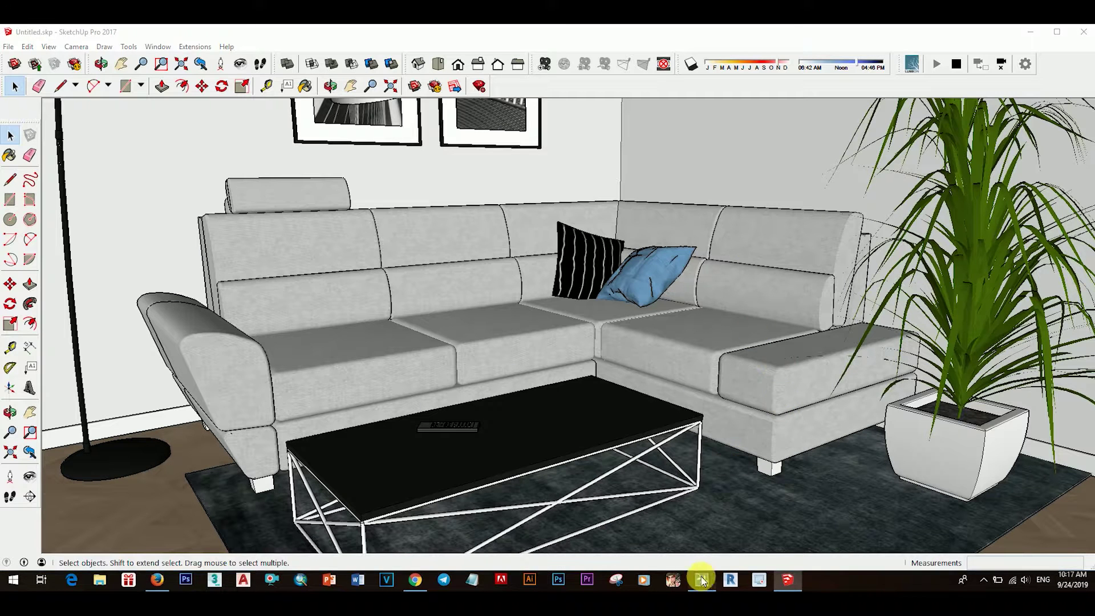
# Switch to Lumion and walk the camera past the dining table to face the sofa corner.
pyautogui.click(1032, 35)
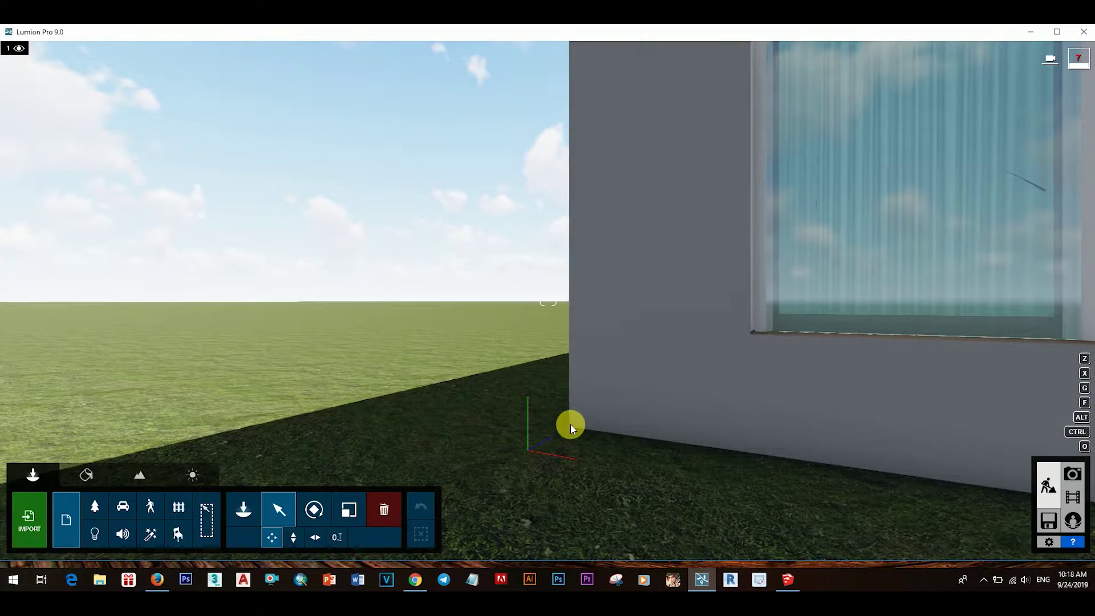
pyautogui.moveTo(570, 423)
pyautogui.mouseDown(button='right')
pyautogui.moveTo(663, 382)
pyautogui.moveTo(631, 284)
pyautogui.moveTo(538, 223)
pyautogui.mouseUp(button='right')
pyautogui.press('w')
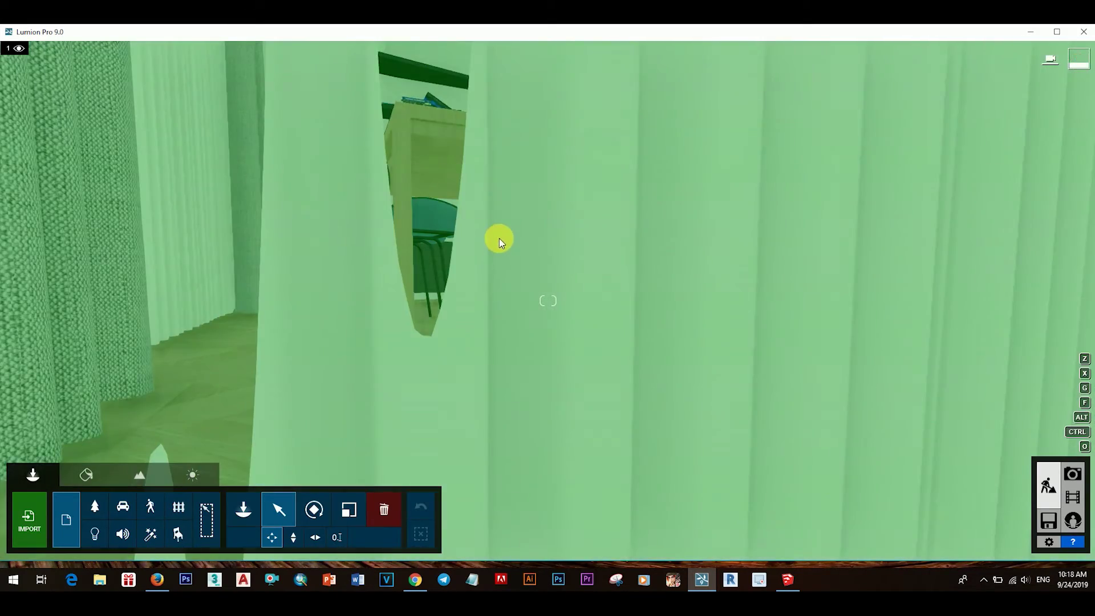
pyautogui.moveTo(499, 237); pyautogui.dragTo(609, 266, button='right')
pyautogui.press('q')
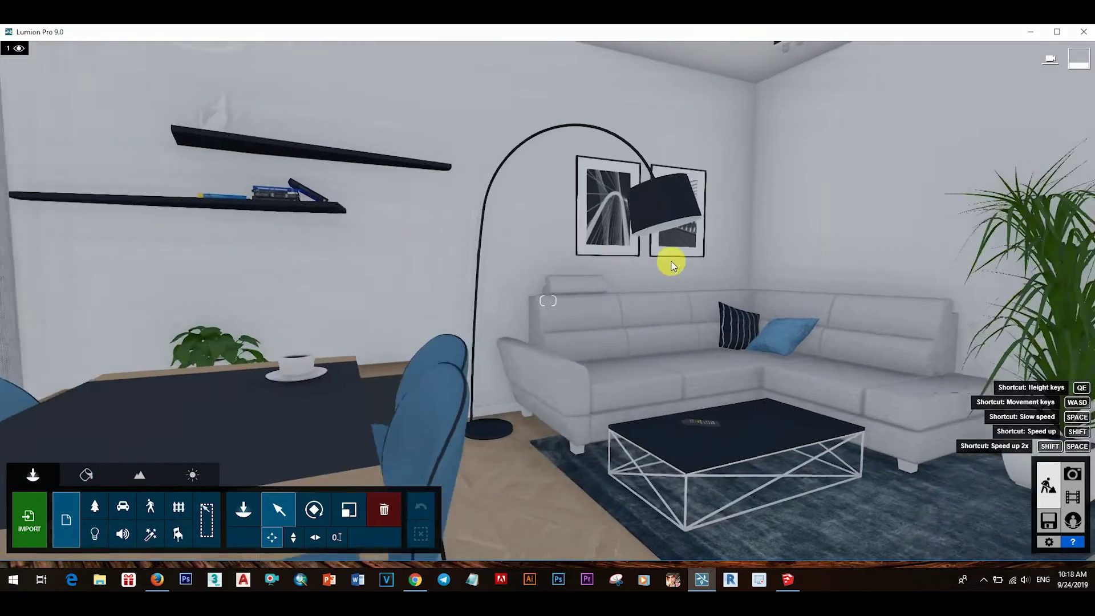
pyautogui.moveTo(672, 263)
pyautogui.mouseDown(button='right')
pyautogui.moveTo(660, 260)
pyautogui.moveTo(793, 264)
pyautogui.moveTo(702, 259)
pyautogui.moveTo(736, 259)
pyautogui.moveTo(655, 336)
pyautogui.mouseUp(button='right')
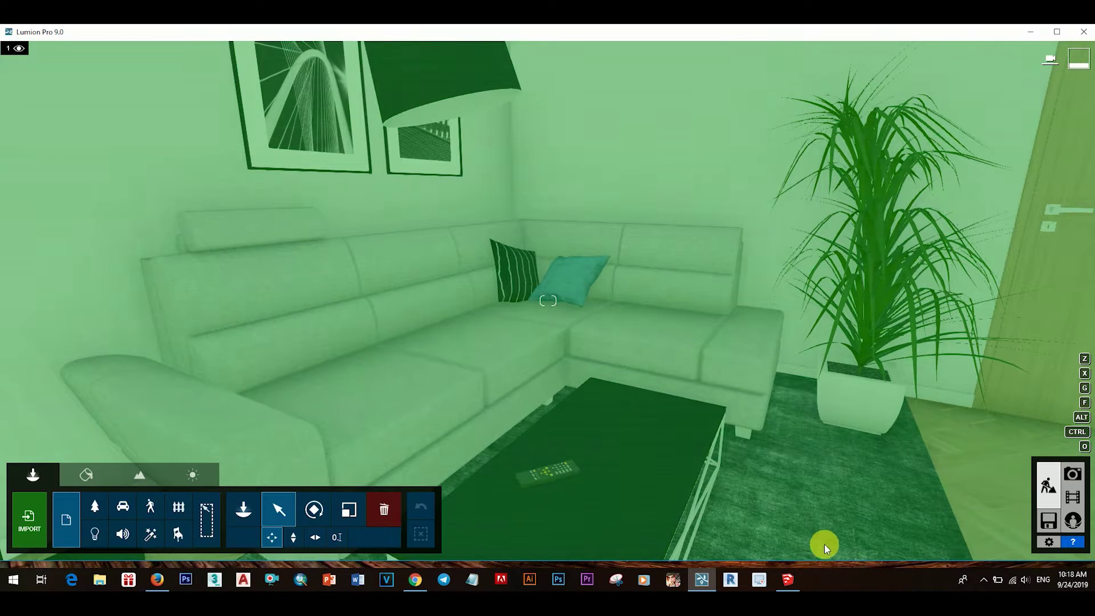
# In Photo mode, add 2-Point Perspective and store a ceiling-and-door view as photo 1.
pyautogui.click(1074, 474)
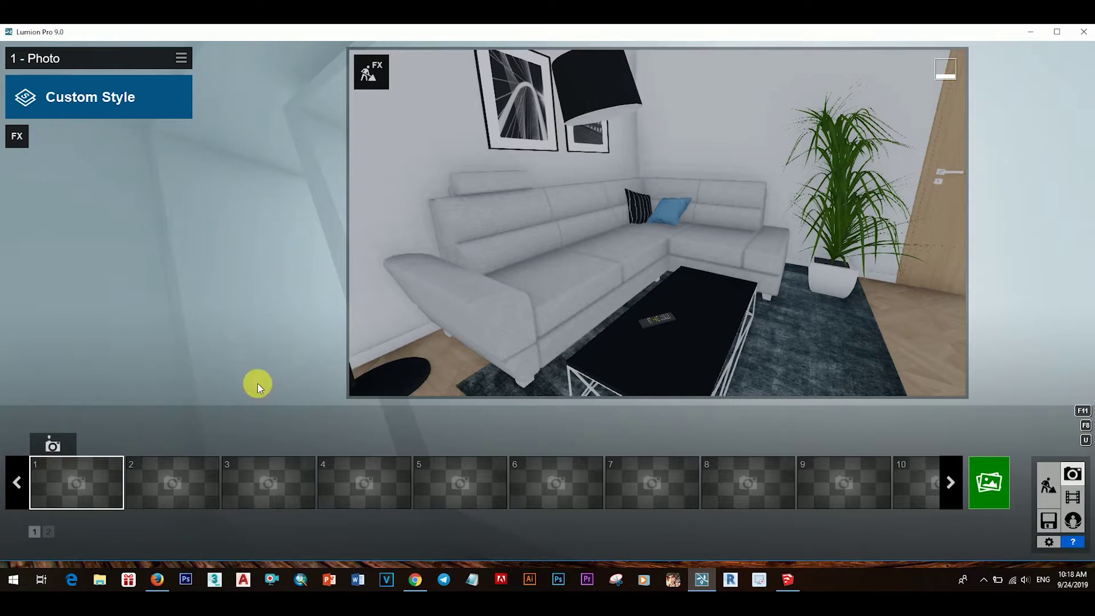
pyautogui.click(26, 136)
pyautogui.click(325, 90)
pyautogui.click(668, 151)
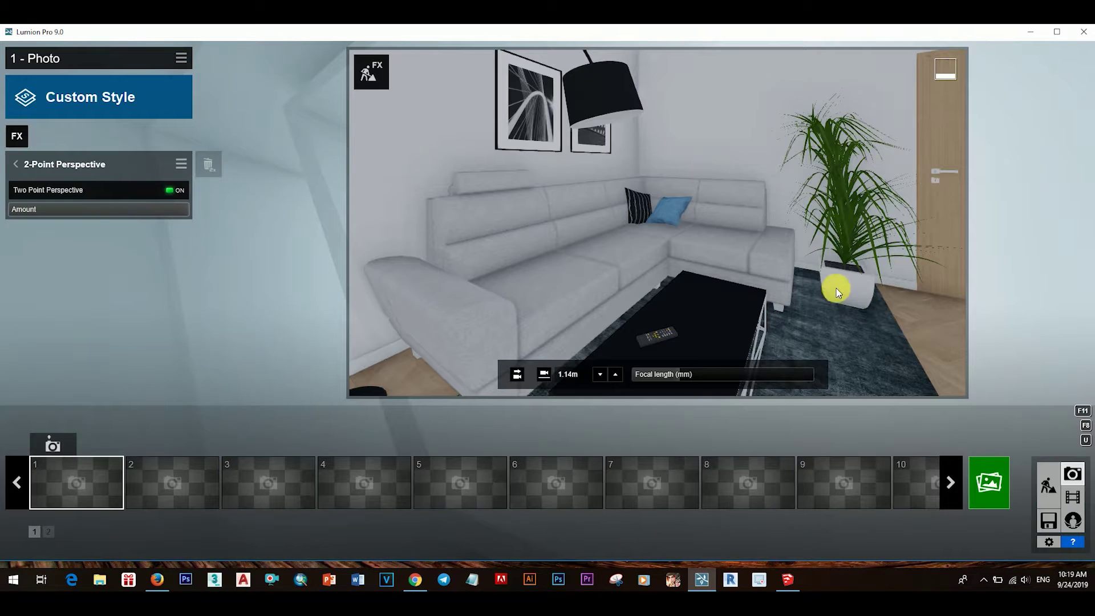
pyautogui.press('s')
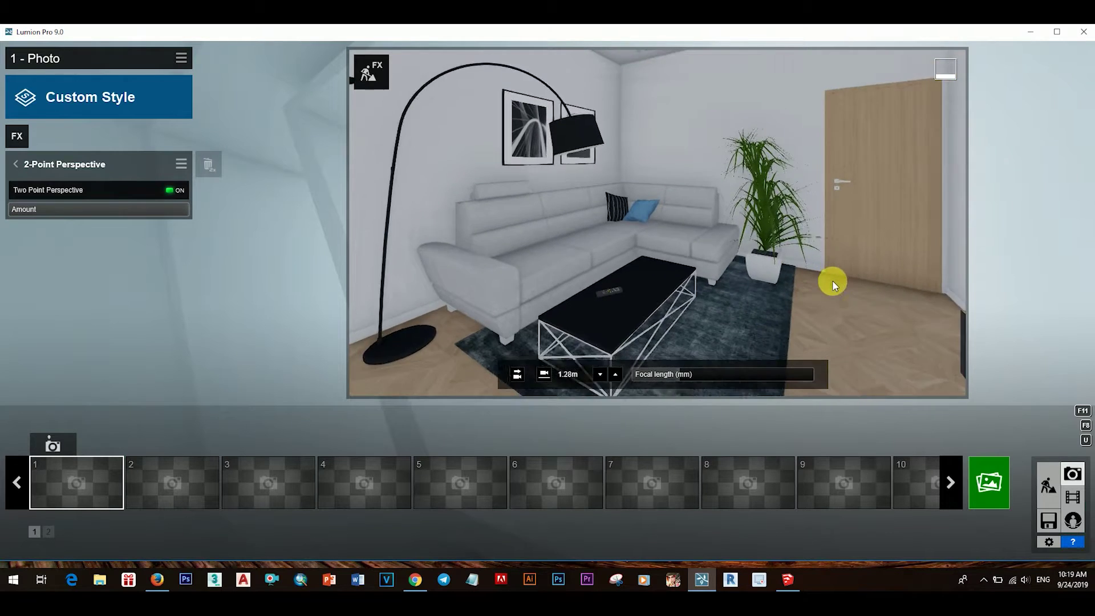
pyautogui.press('e')
pyautogui.moveTo(833, 280); pyautogui.dragTo(834, 275, button='right')
pyautogui.press('q')
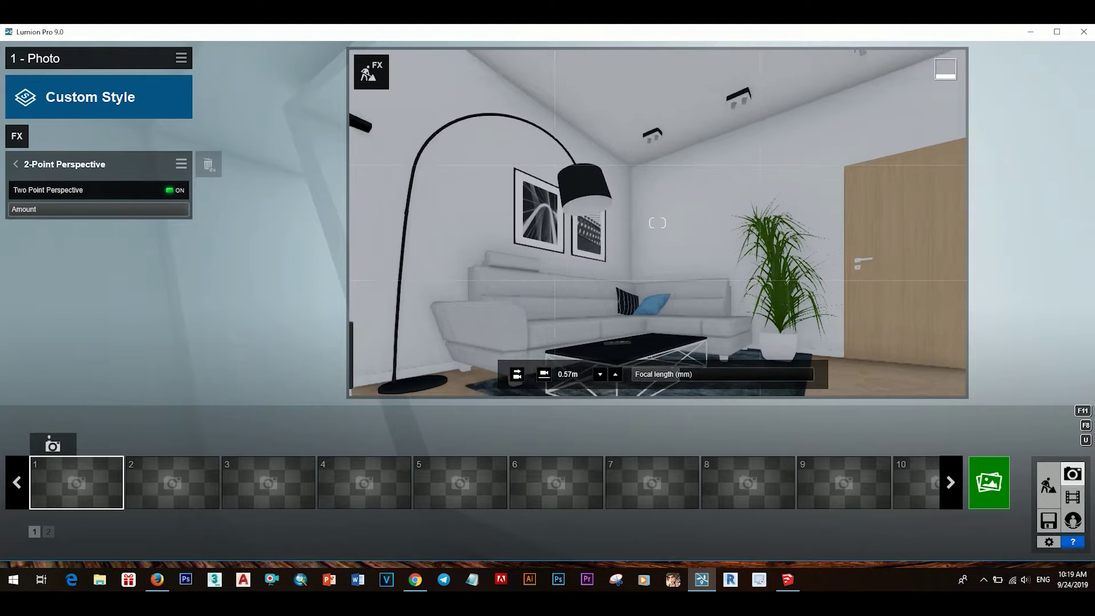
pyautogui.press('a')
pyautogui.press('d')
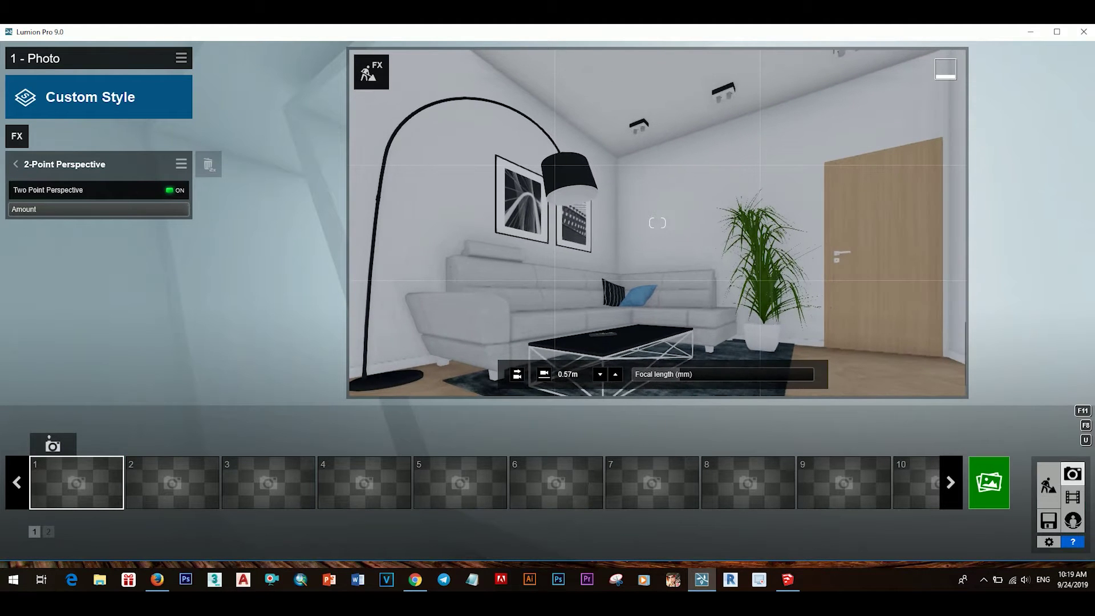
pyautogui.click(201, 481)
# Add 2-Point Perspective and store a view of the curtains and chairs as photo 2.
pyautogui.click(17, 135)
pyautogui.click(713, 188)
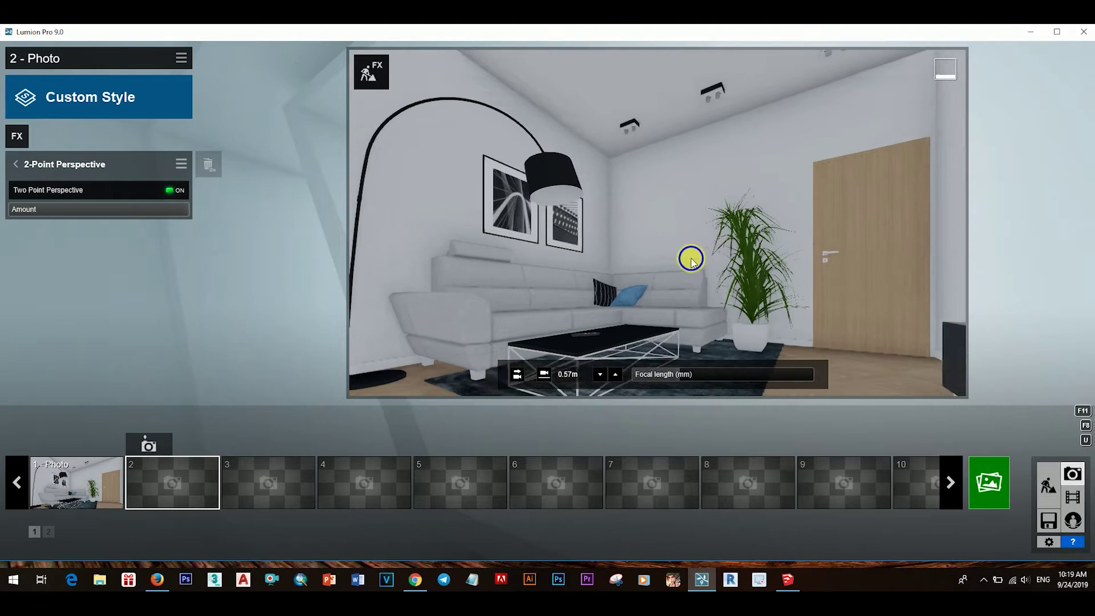
pyautogui.moveTo(691, 260); pyautogui.dragTo(793, 274, button='right')
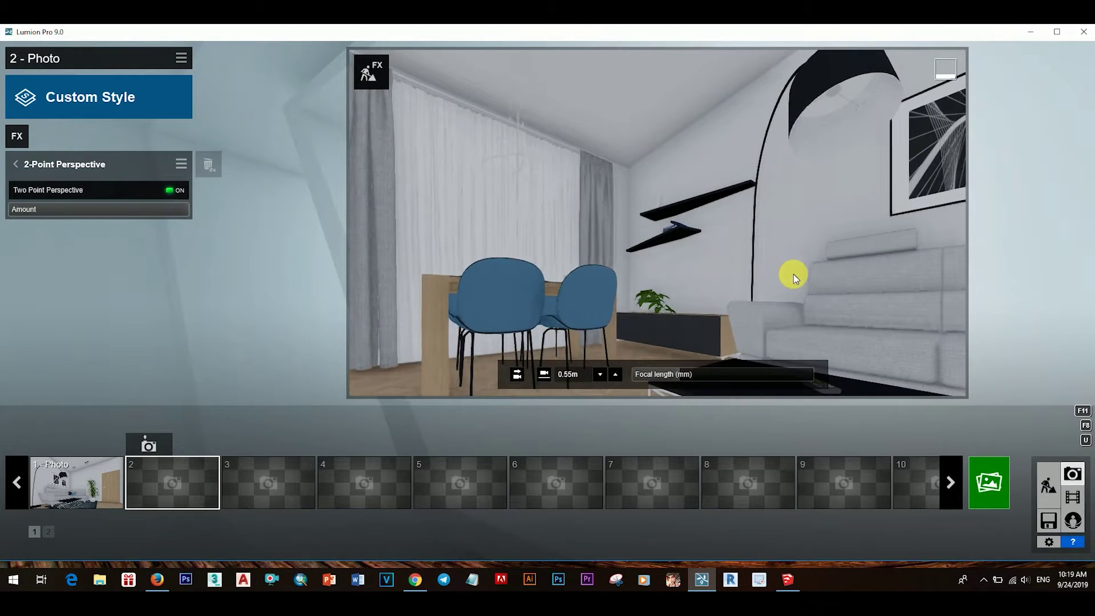
pyautogui.press('s')
pyautogui.press('q')
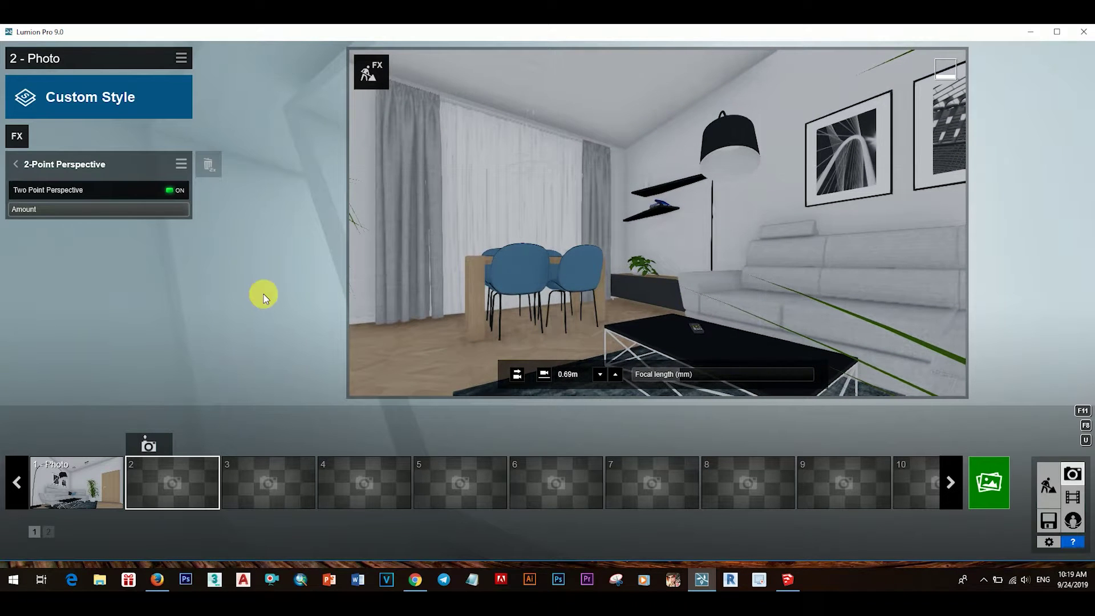
pyautogui.click(151, 450)
# Store a 2-Point Perspective view toward the TV wall as photo 3.
pyautogui.click(285, 477)
pyautogui.moveTo(628, 285)
pyautogui.mouseDown(button='right')
pyautogui.moveTo(766, 330)
pyautogui.moveTo(793, 310)
pyautogui.mouseUp(button='right')
pyautogui.press('e')
pyautogui.press('q')
pyautogui.press('e')
pyautogui.click(33, 143)
pyautogui.click(718, 181)
pyautogui.moveTo(777, 311); pyautogui.dragTo(759, 311, button='right')
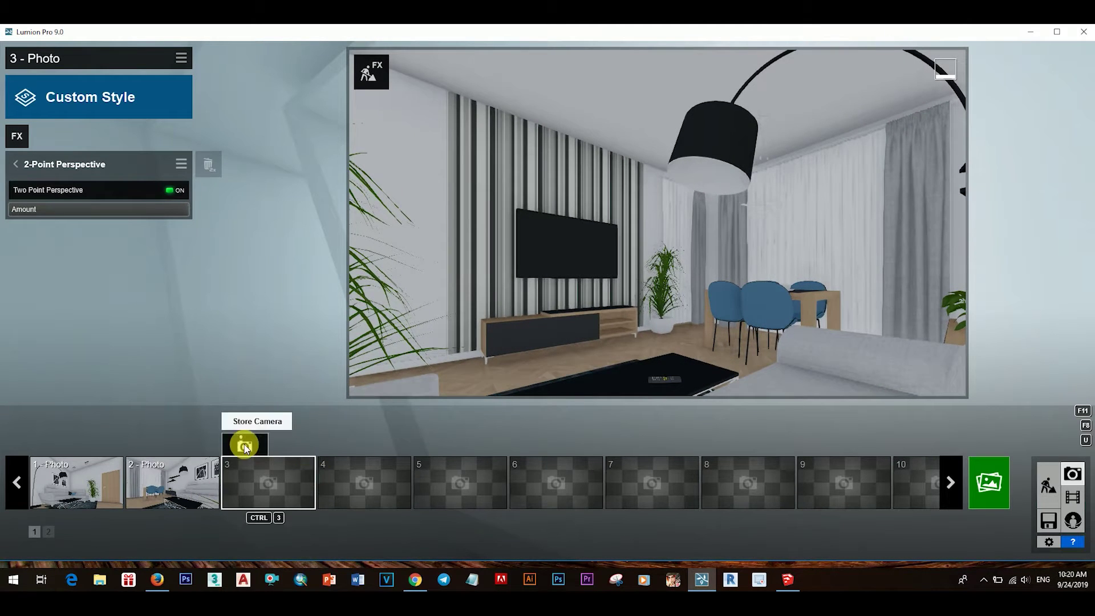
pyautogui.click(246, 446)
# Store a 2-Point Perspective view of the sofa and pictures as photo 4.
pyautogui.click(375, 478)
pyautogui.click(17, 136)
pyautogui.click(757, 182)
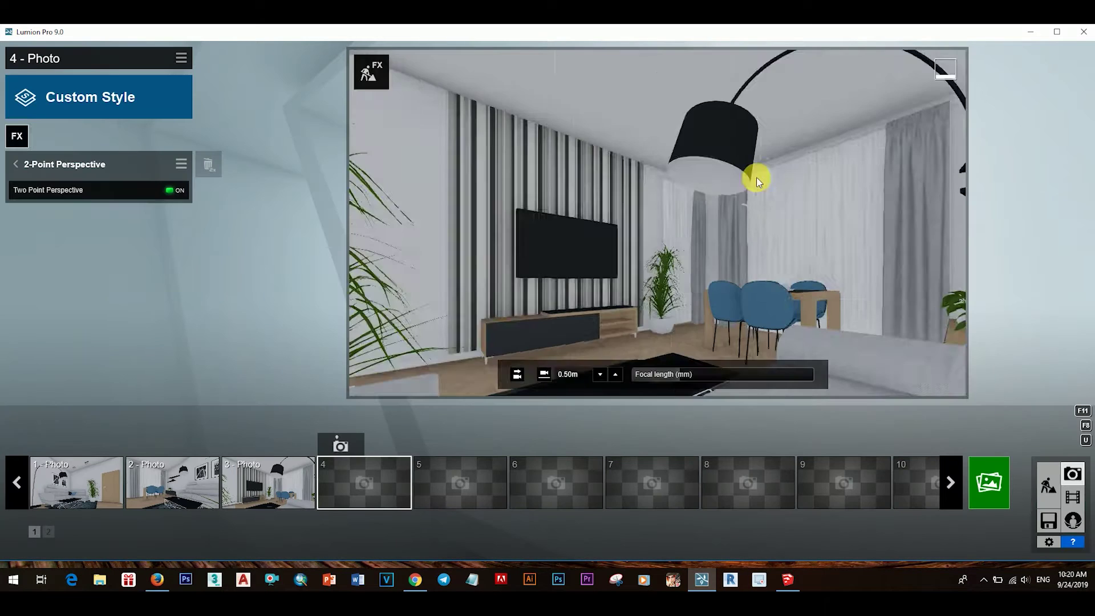
pyautogui.moveTo(757, 181); pyautogui.dragTo(827, 182, button='right')
pyautogui.moveTo(717, 232); pyautogui.dragTo(827, 228, button='right')
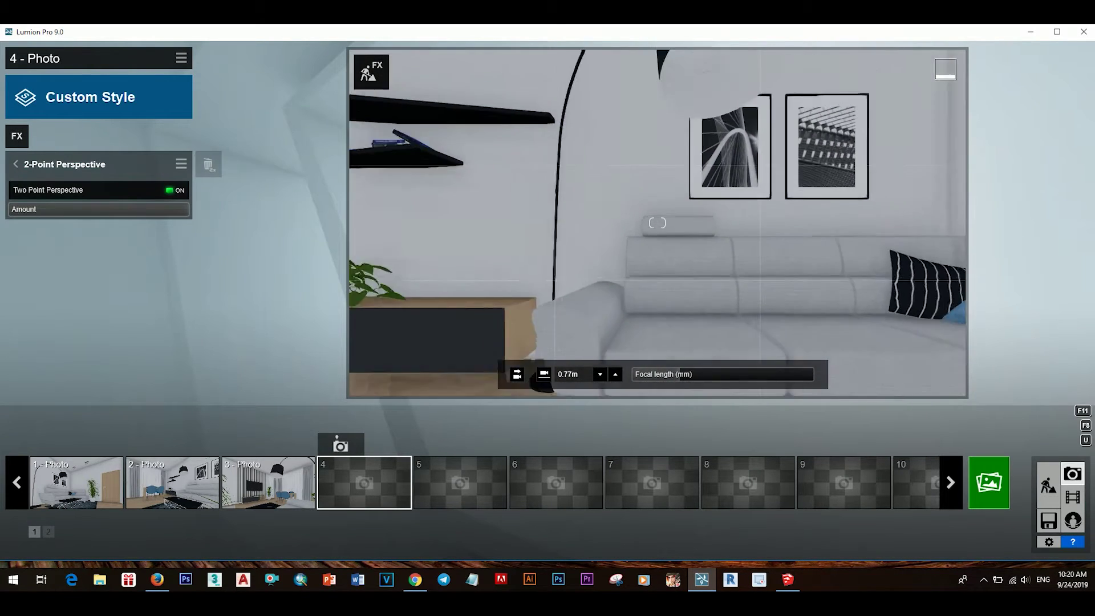
pyautogui.moveTo(796, 225)
pyautogui.mouseDown(button='right')
pyautogui.moveTo(844, 225)
pyautogui.moveTo(778, 222)
pyautogui.mouseUp(button='right')
pyautogui.press('a')
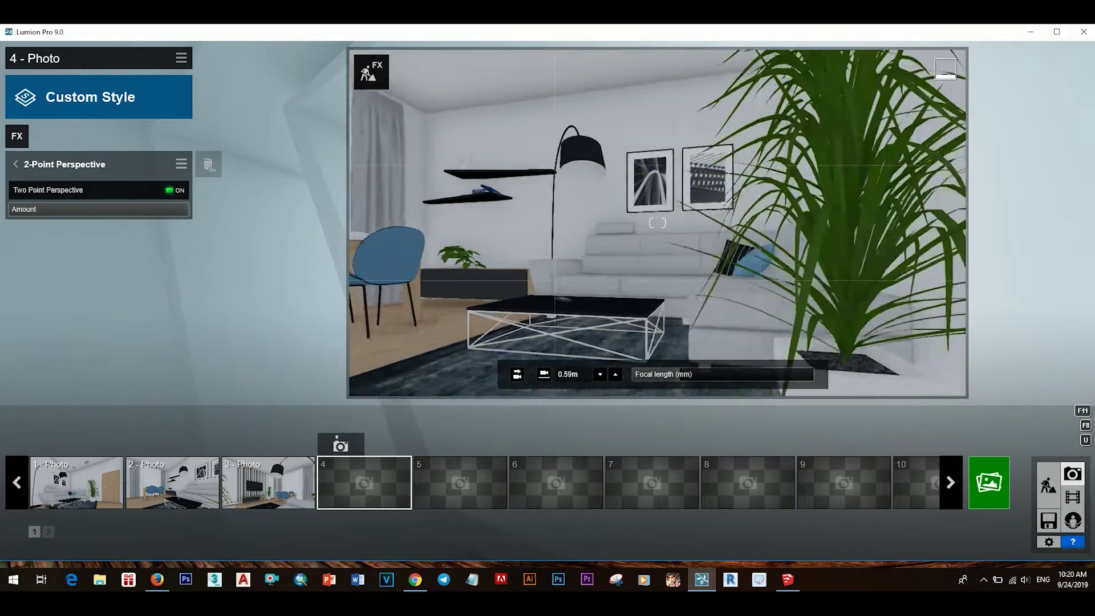
pyautogui.press('s')
pyautogui.press('q')
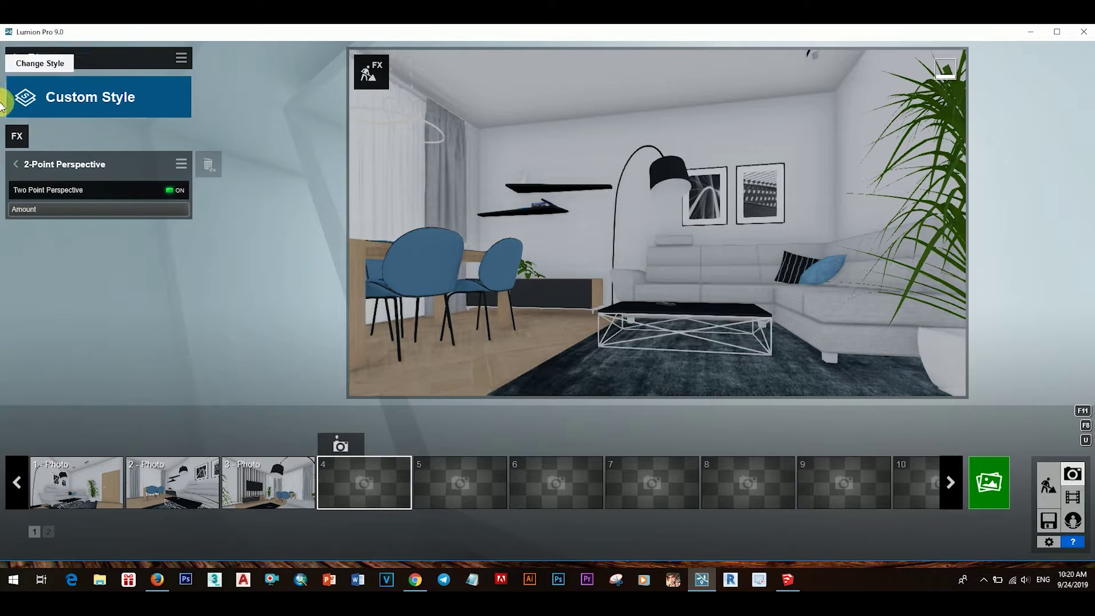
pyautogui.click(349, 451)
# Review the stored photos and re-store photo 2 with a wider view of the whole sofa.
pyautogui.click(152, 485)
pyautogui.click(239, 487)
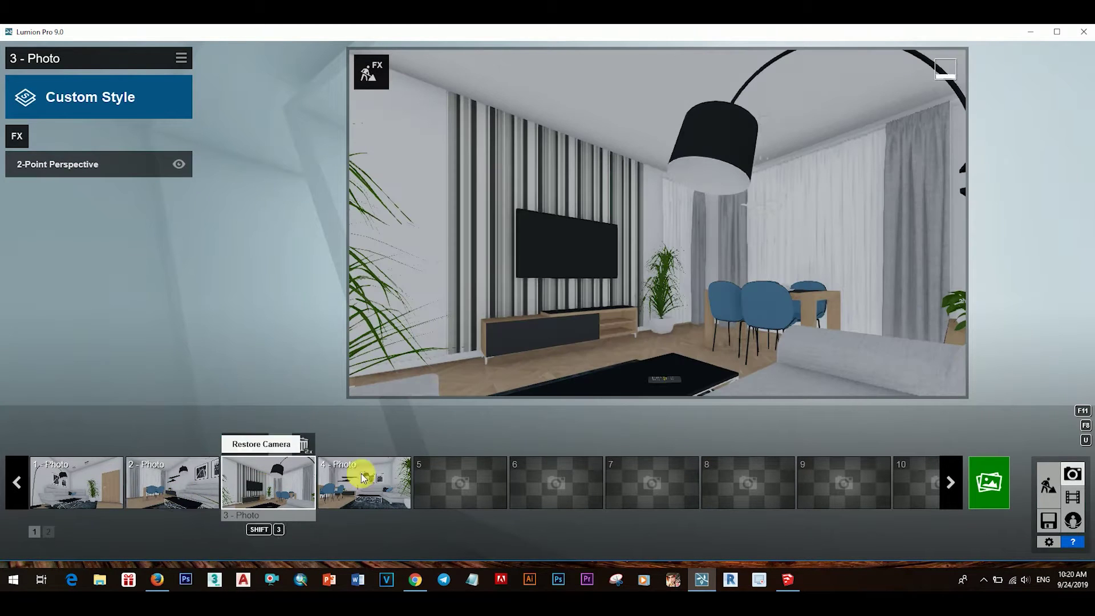
pyautogui.click(97, 485)
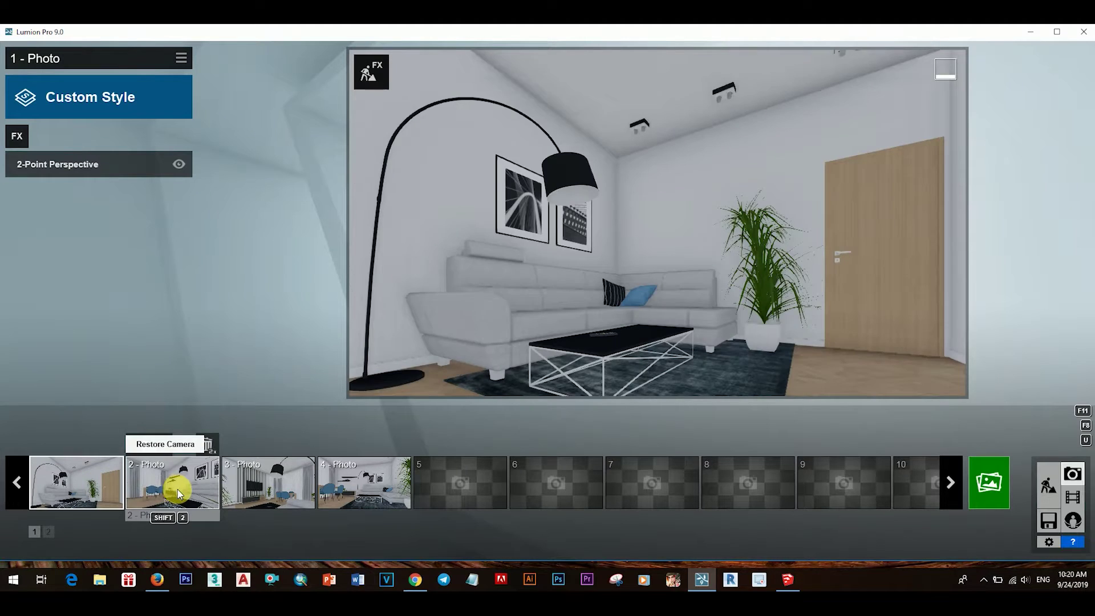
pyautogui.click(178, 484)
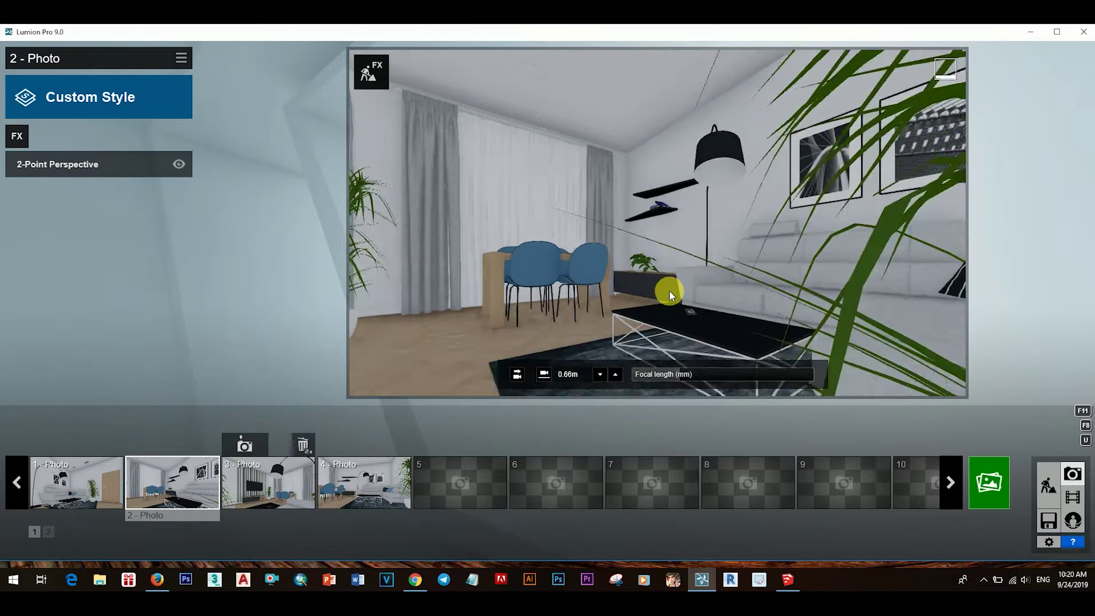
pyautogui.press('s')
pyautogui.press('q')
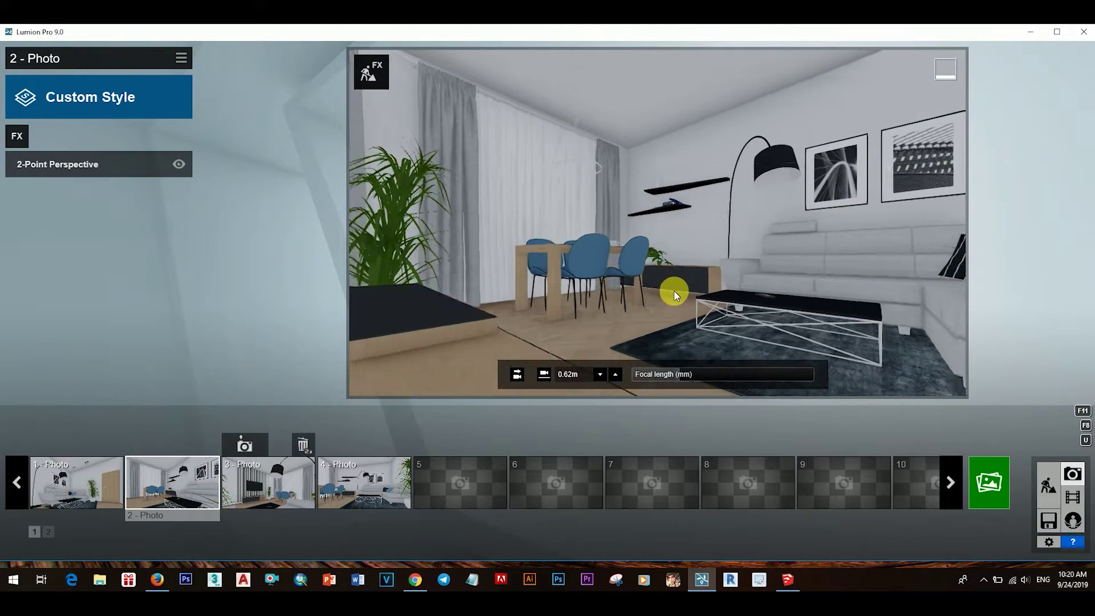
pyautogui.moveTo(674, 292); pyautogui.dragTo(707, 292, button='right')
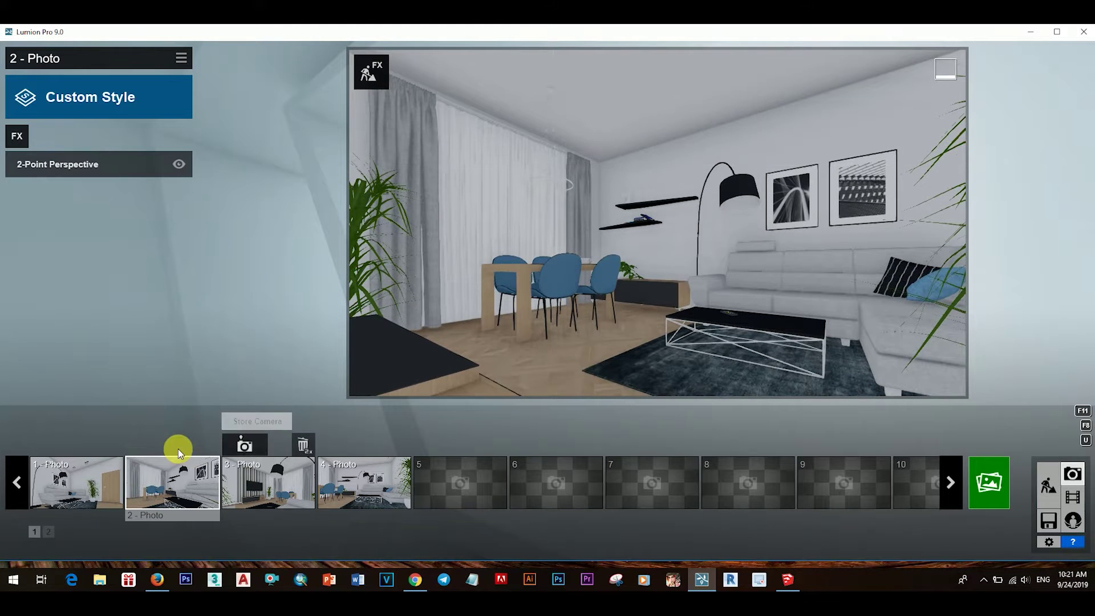
pyautogui.click(150, 445)
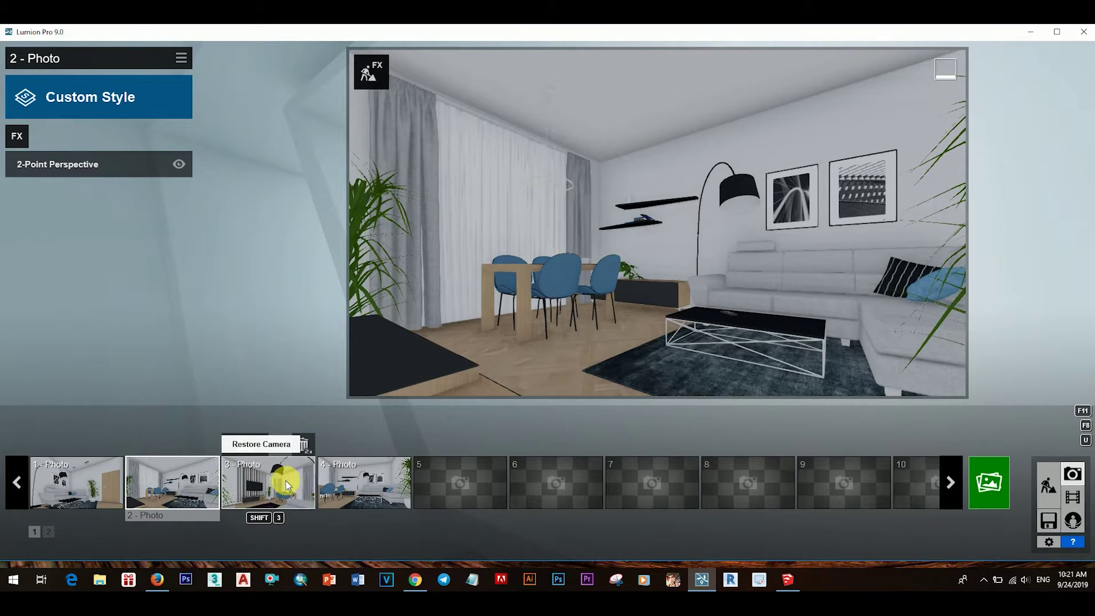
pyautogui.click(287, 486)
pyautogui.click(167, 494)
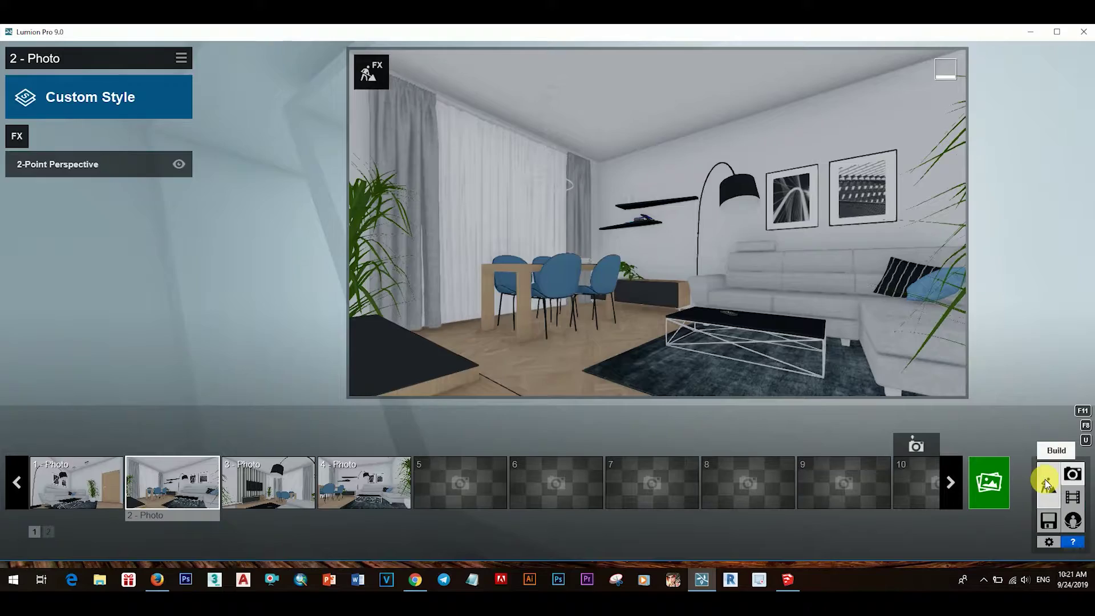
pyautogui.click(1046, 482)
# Make the parquet floor a Standard material with flipped normal map and faint reflectivity.
pyautogui.click(521, 349)
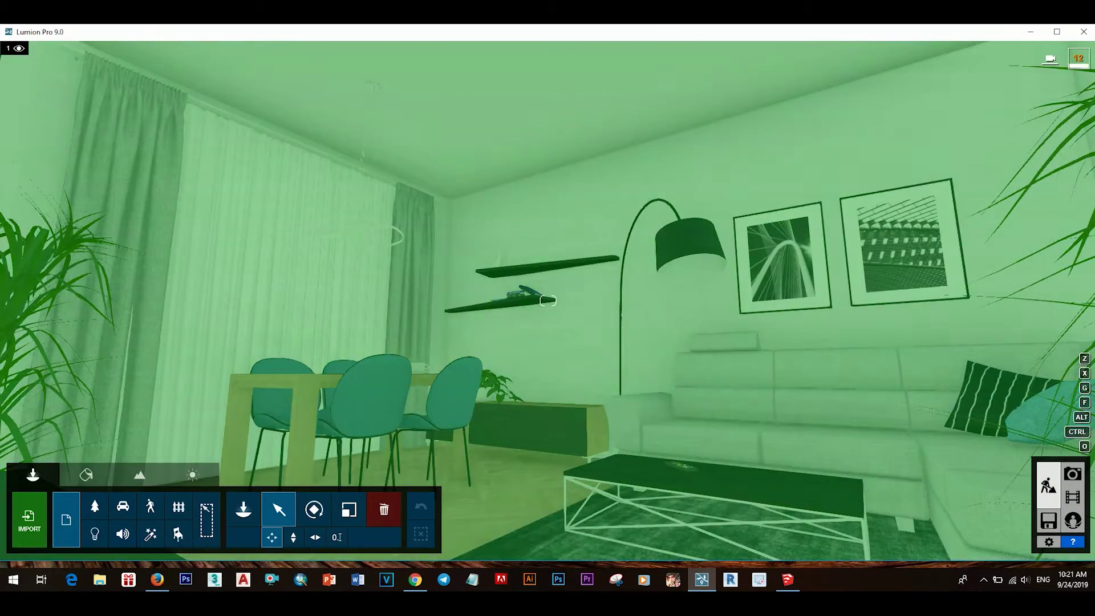
pyautogui.moveTo(570, 359)
pyautogui.mouseDown(button='right')
pyautogui.moveTo(607, 350)
pyautogui.moveTo(607, 400)
pyautogui.moveTo(524, 320)
pyautogui.mouseUp(button='right')
pyautogui.click(344, 49)
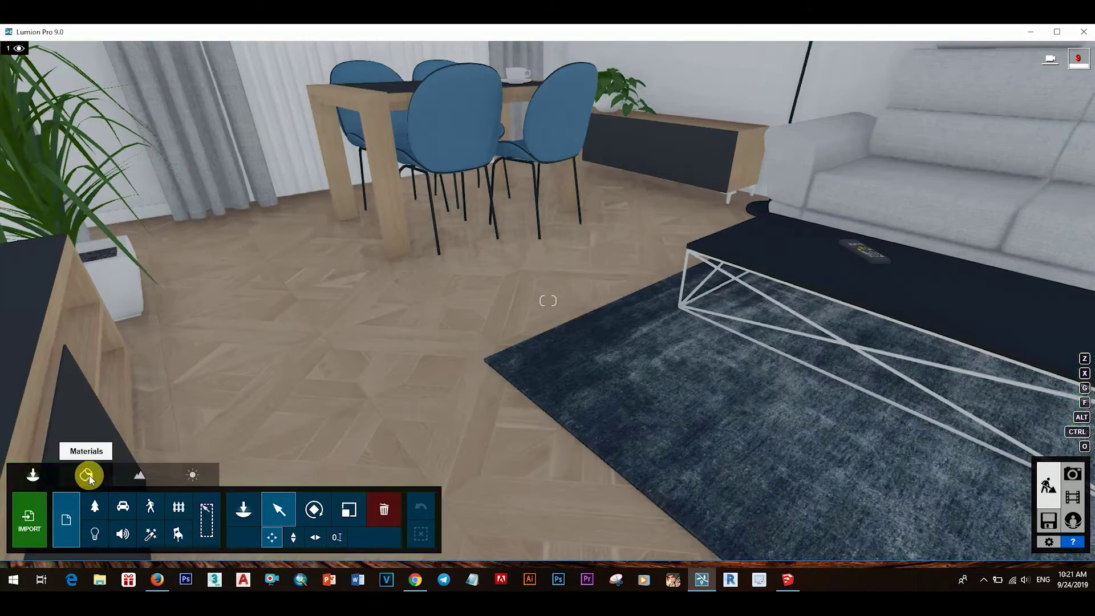
pyautogui.click(87, 475)
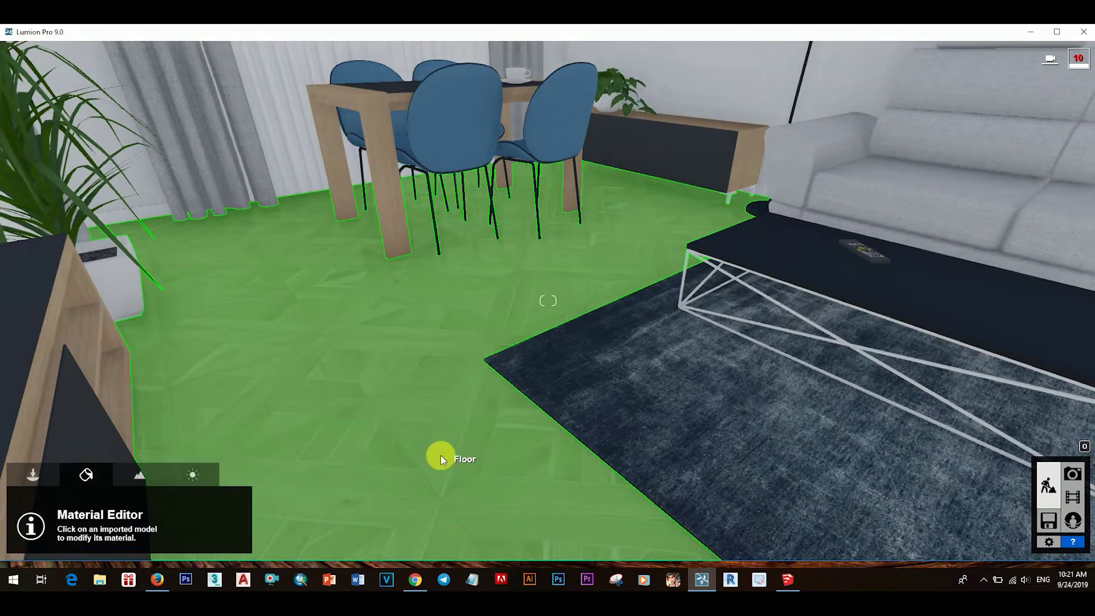
pyautogui.click(441, 456)
pyautogui.click(44, 312)
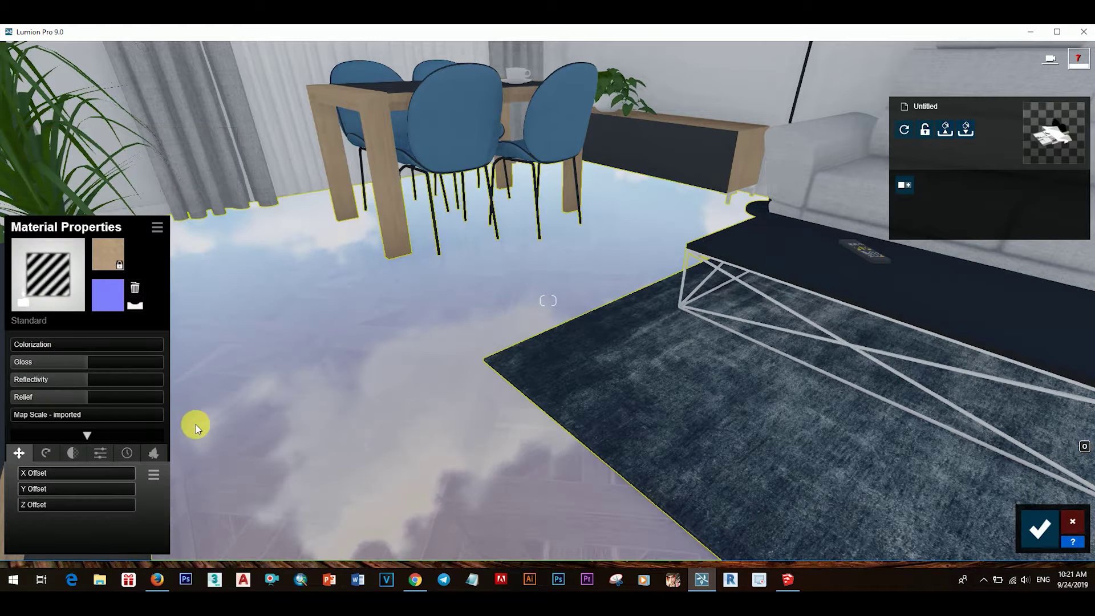
pyautogui.click(136, 306)
pyautogui.moveTo(88, 381)
pyautogui.mouseDown()
pyautogui.moveTo(38, 386)
pyautogui.moveTo(132, 396)
pyautogui.moveTo(48, 396)
pyautogui.moveTo(78, 381)
pyautogui.mouseUp()
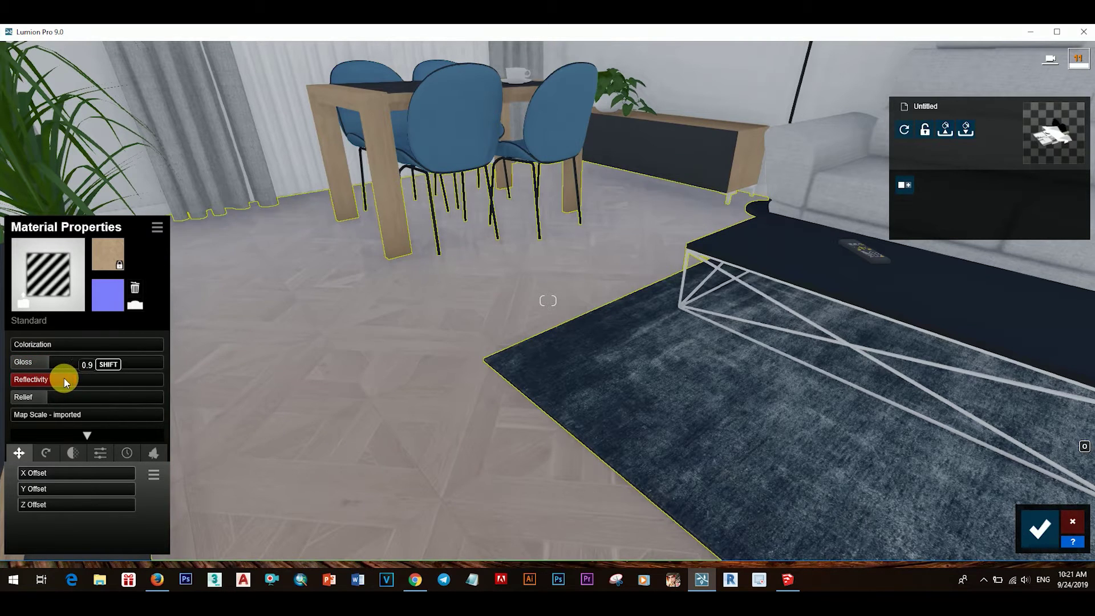
pyautogui.click(1048, 523)
pyautogui.moveTo(1048, 526); pyautogui.dragTo(509, 469, button='right')
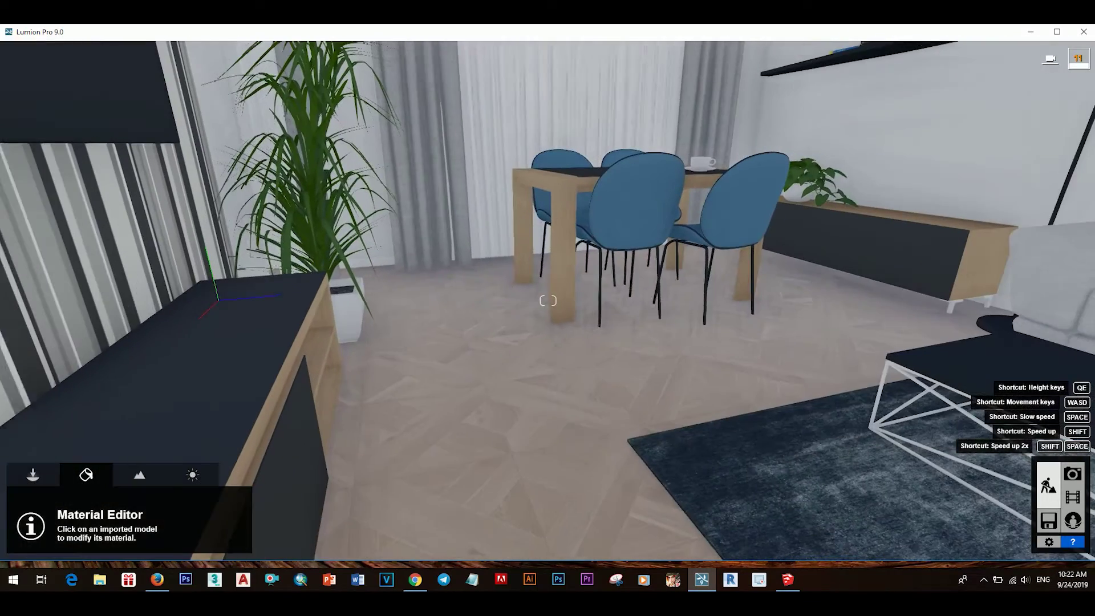
# Give the chrome coffee-table frame Metal 006 DDDS 1024 with gloss lowered to 1.2.
pyautogui.click(509, 470)
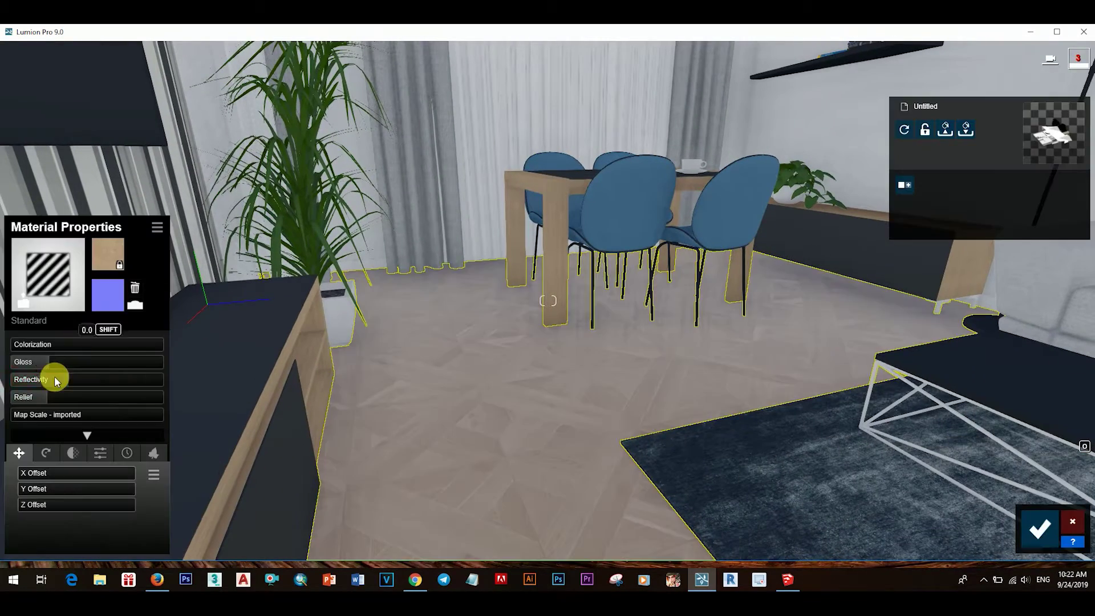
pyautogui.click(1040, 530)
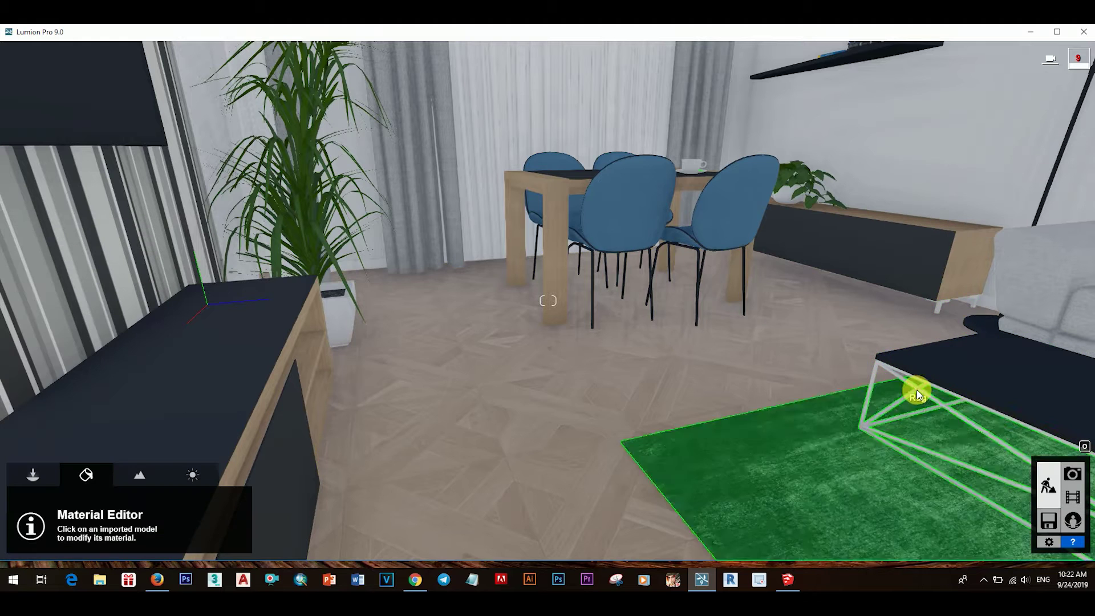
pyautogui.click(917, 389)
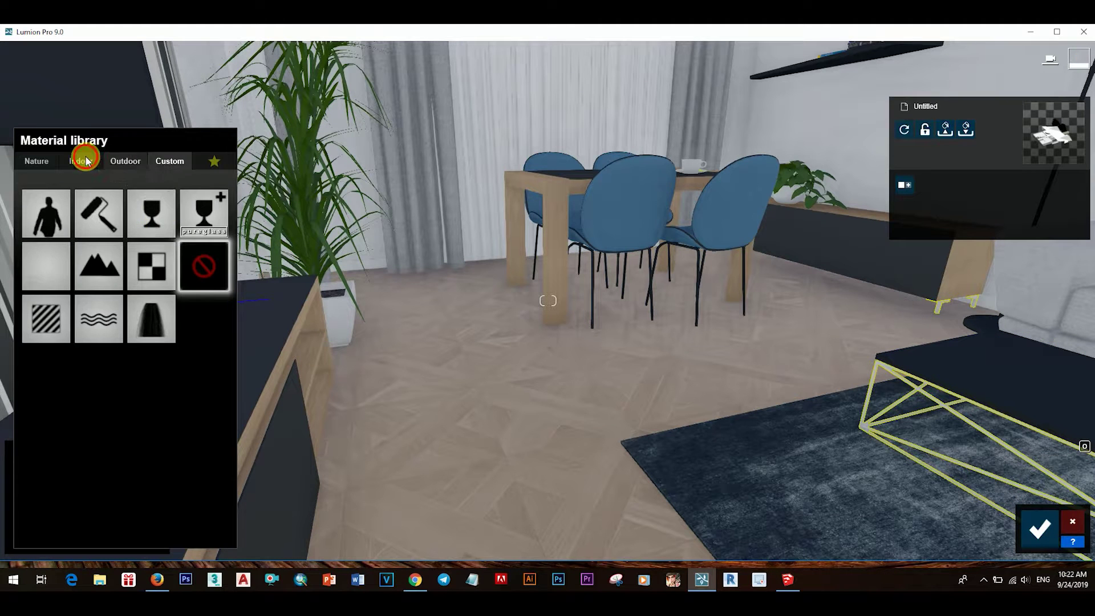
pyautogui.click(85, 162)
pyautogui.click(169, 195)
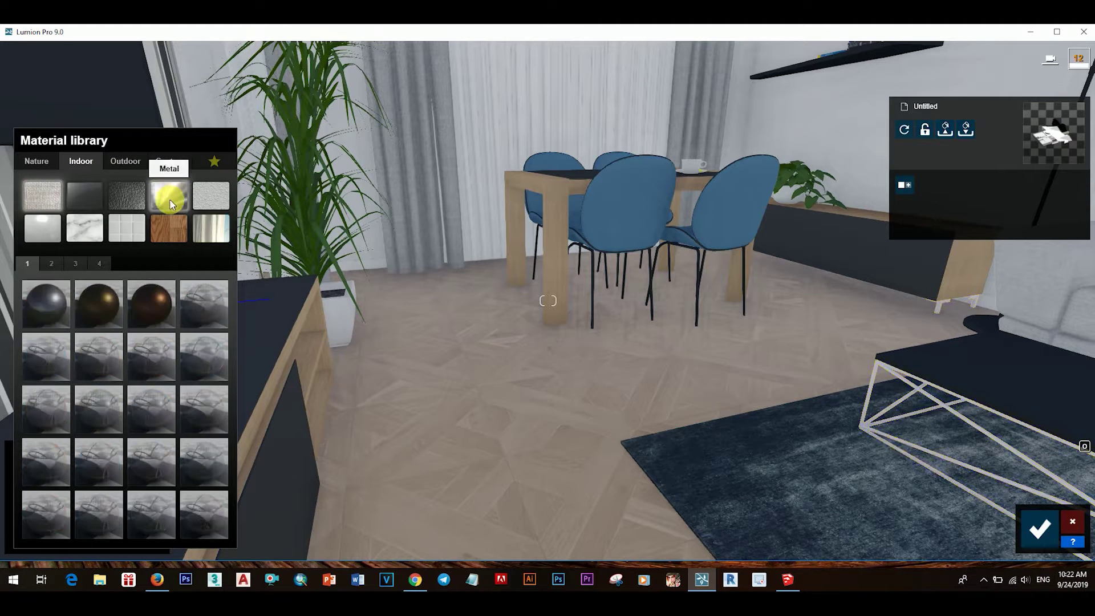
pyautogui.click(53, 264)
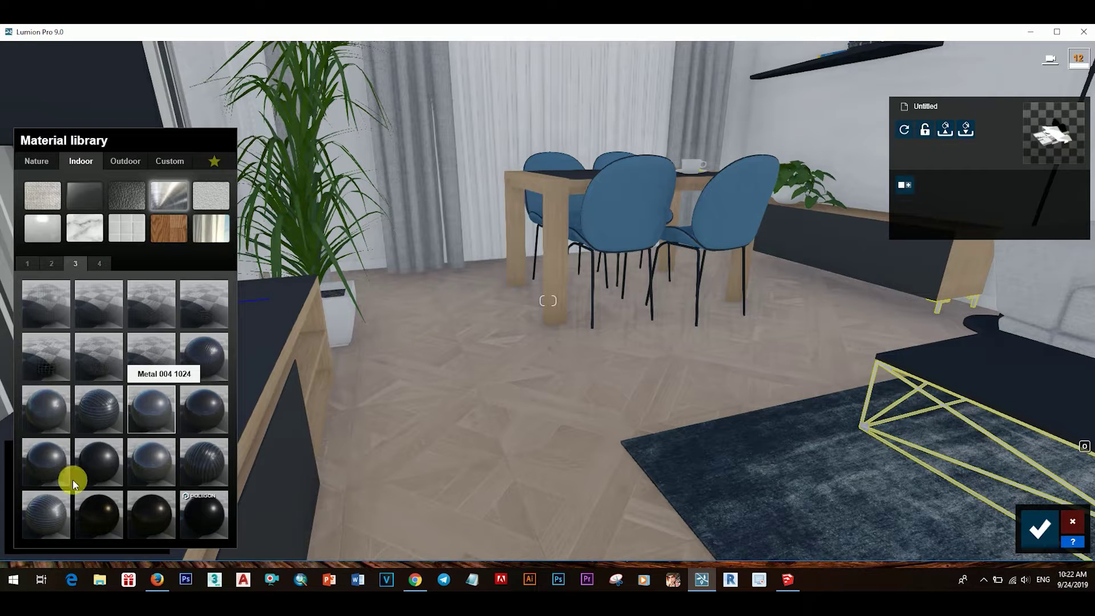
pyautogui.click(48, 459)
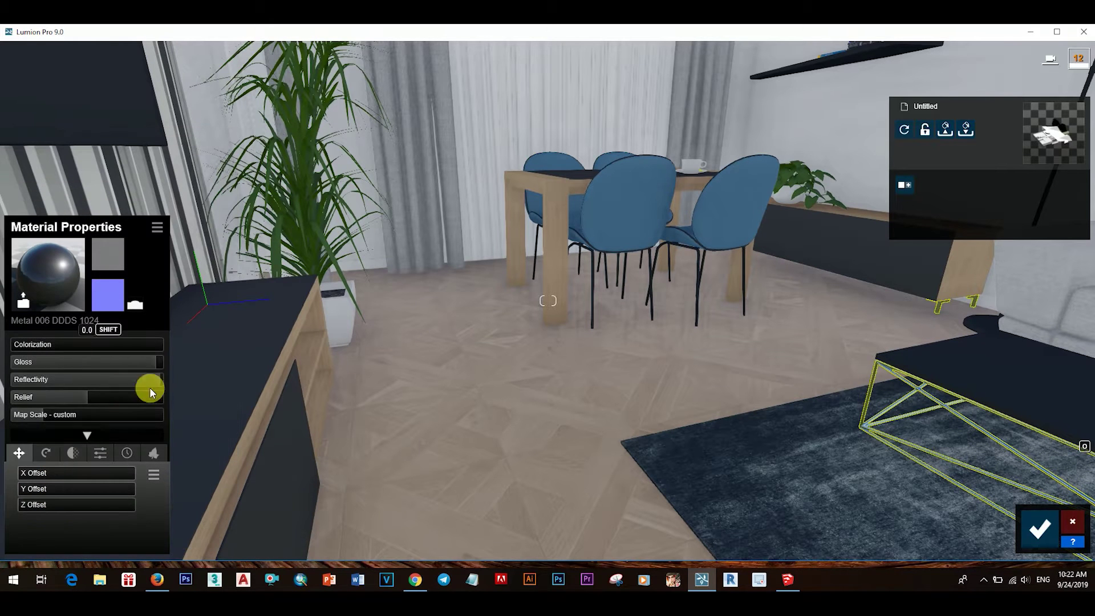
pyautogui.moveTo(155, 362)
pyautogui.mouseDown()
pyautogui.moveTo(94, 363)
pyautogui.moveTo(122, 381)
pyautogui.mouseUp()
pyautogui.click(1045, 533)
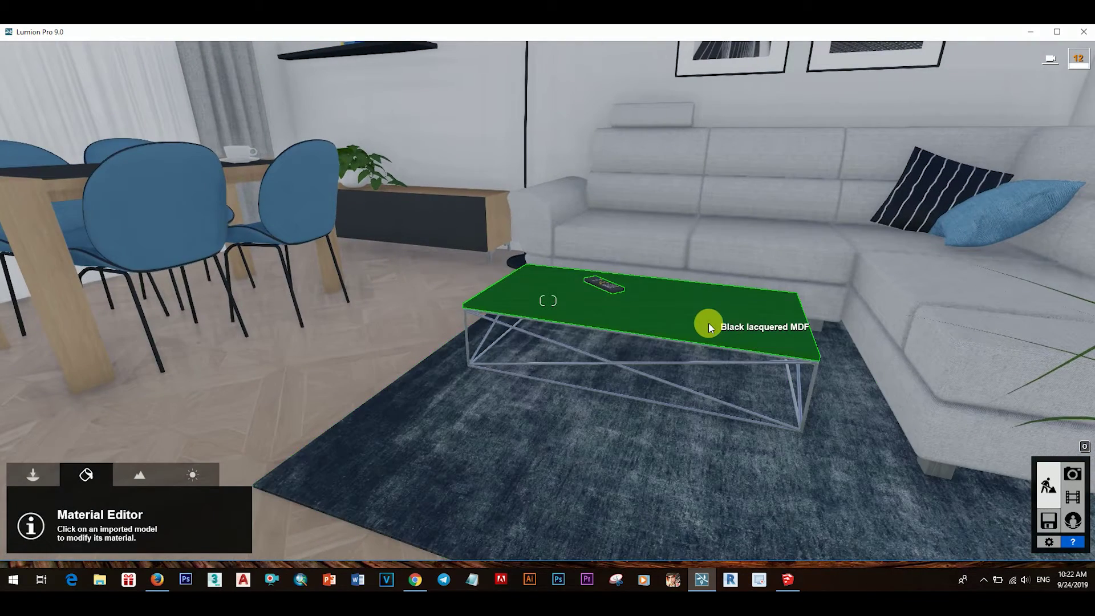
# Make the coffee-table top a Standard material with lower gloss and raised colorization.
pyautogui.click(709, 323)
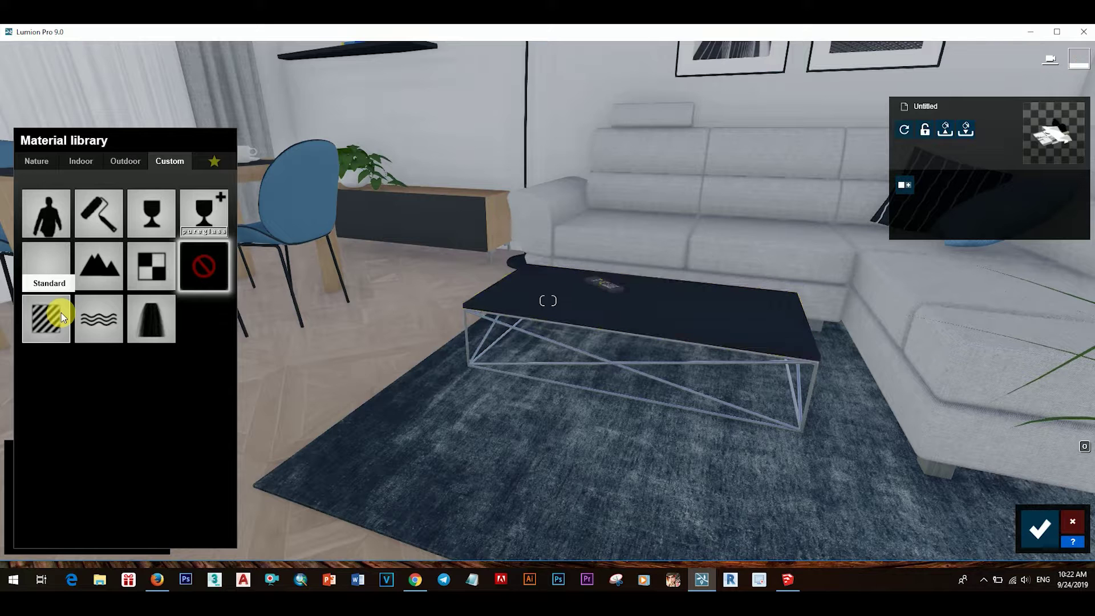
pyautogui.click(61, 313)
pyautogui.moveTo(84, 363)
pyautogui.mouseDown()
pyautogui.moveTo(37, 365)
pyautogui.moveTo(73, 380)
pyautogui.mouseUp()
pyautogui.moveTo(89, 344); pyautogui.dragTo(135, 345)
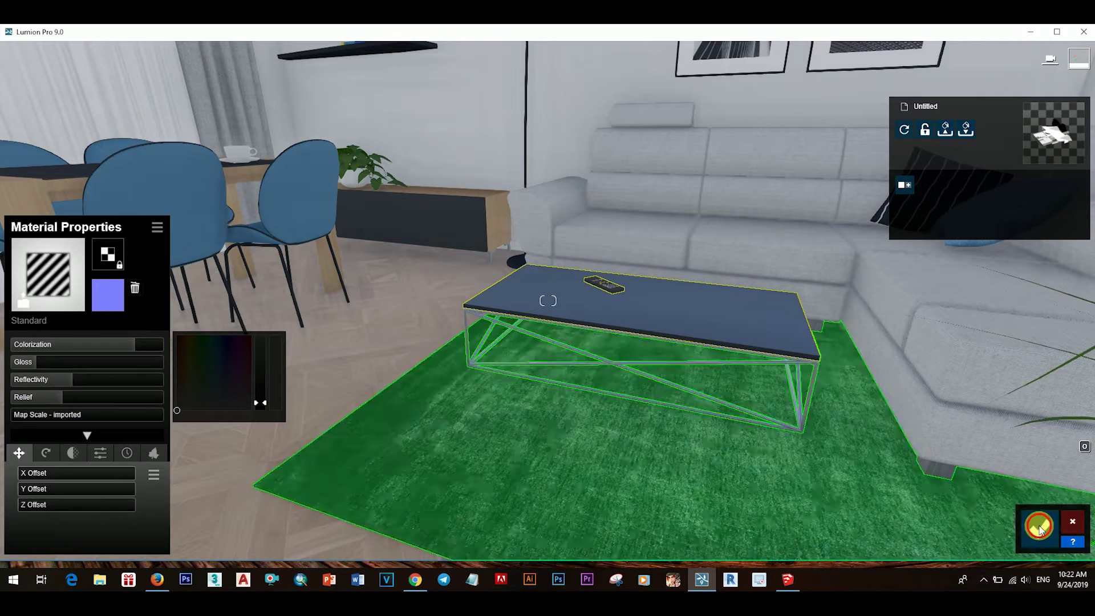
pyautogui.click(1040, 530)
# Give the sofa a Standard material with lower gloss, relief and reflectivity.
pyautogui.click(972, 390)
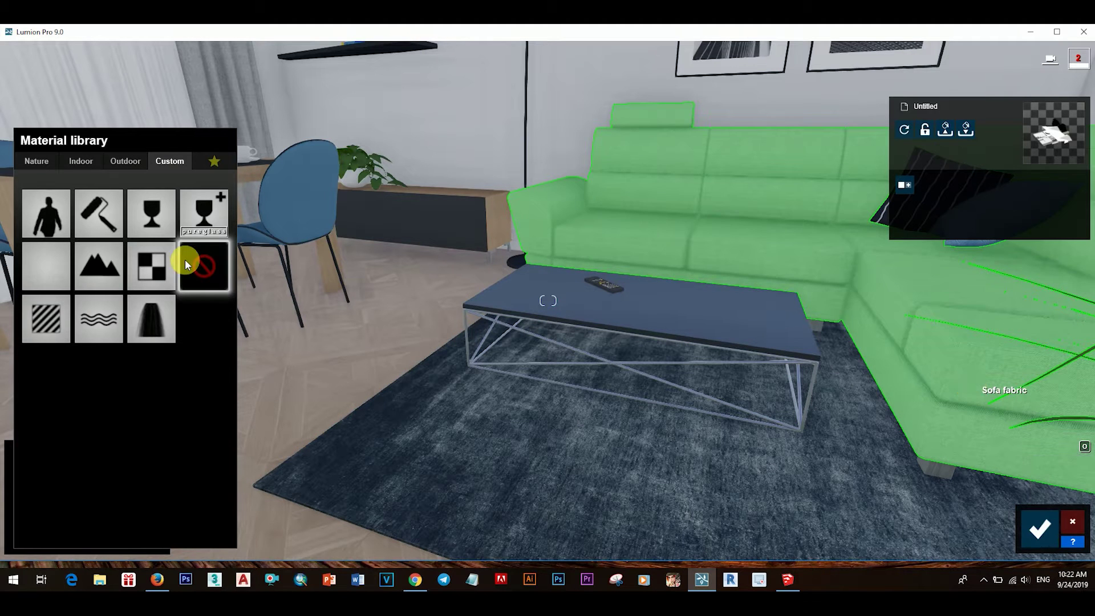
pyautogui.click(55, 310)
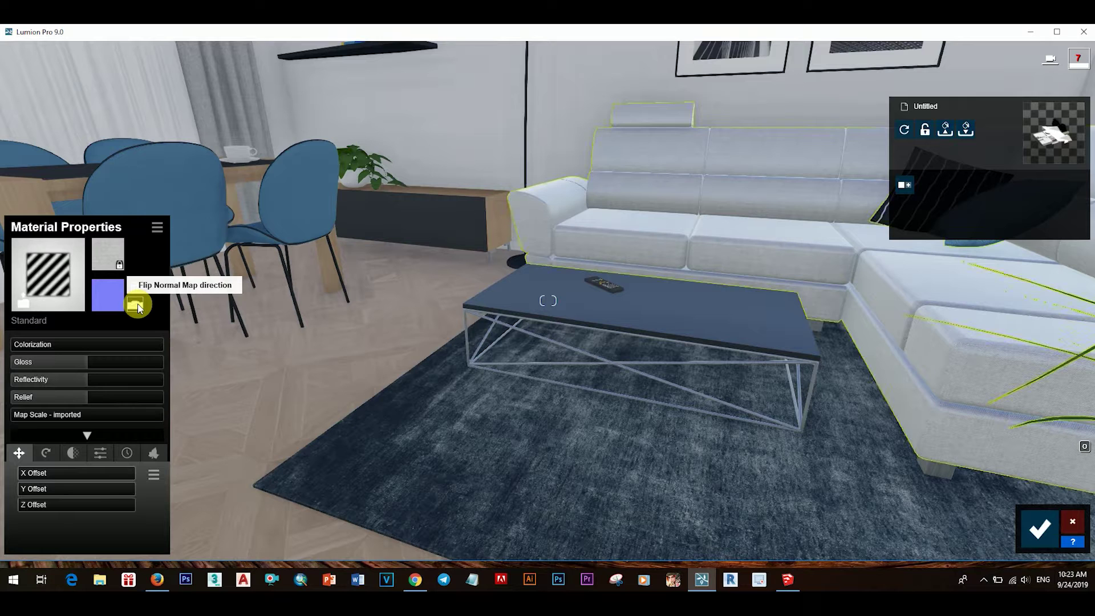
pyautogui.moveTo(87, 362)
pyautogui.mouseDown()
pyautogui.moveTo(60, 362)
pyautogui.moveTo(63, 396)
pyautogui.mouseUp()
pyautogui.click(80, 379)
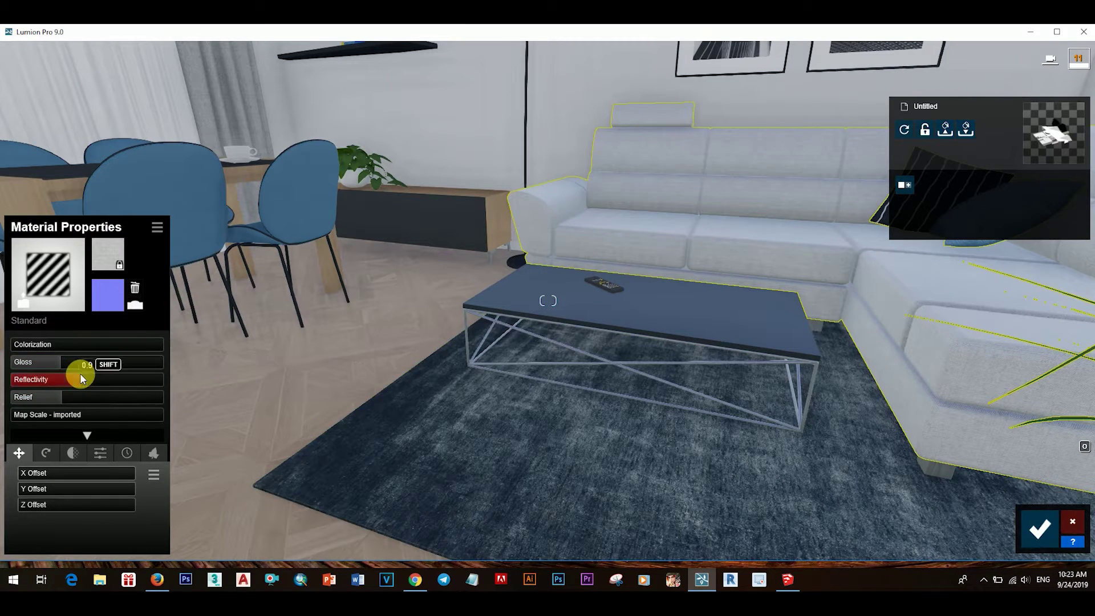
# Reduce the Metal 006 table frame's gloss and reflectivity.
pyautogui.click(939, 472)
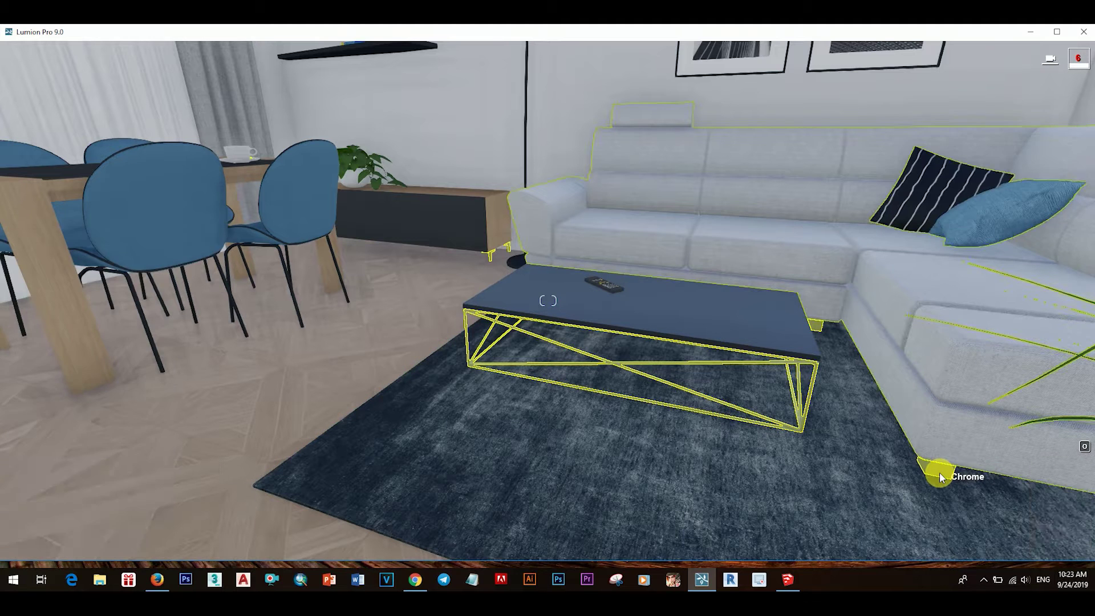
pyautogui.click(72, 362)
pyautogui.moveTo(108, 381); pyautogui.dragTo(105, 383)
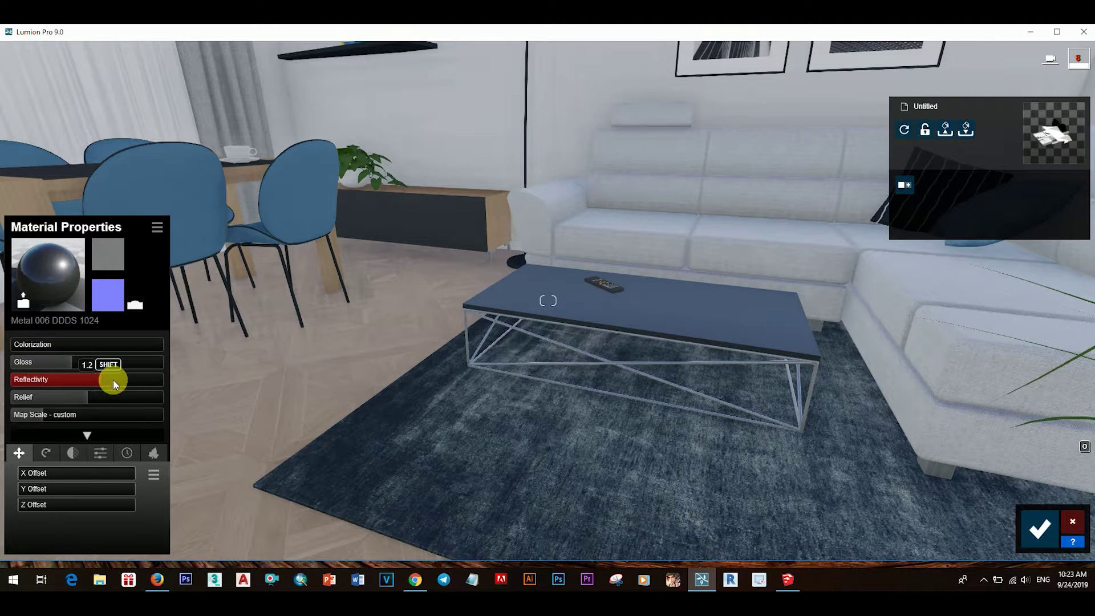
pyautogui.click(1040, 530)
# Give the rug a Standard material with lowered gloss and relief.
pyautogui.click(707, 495)
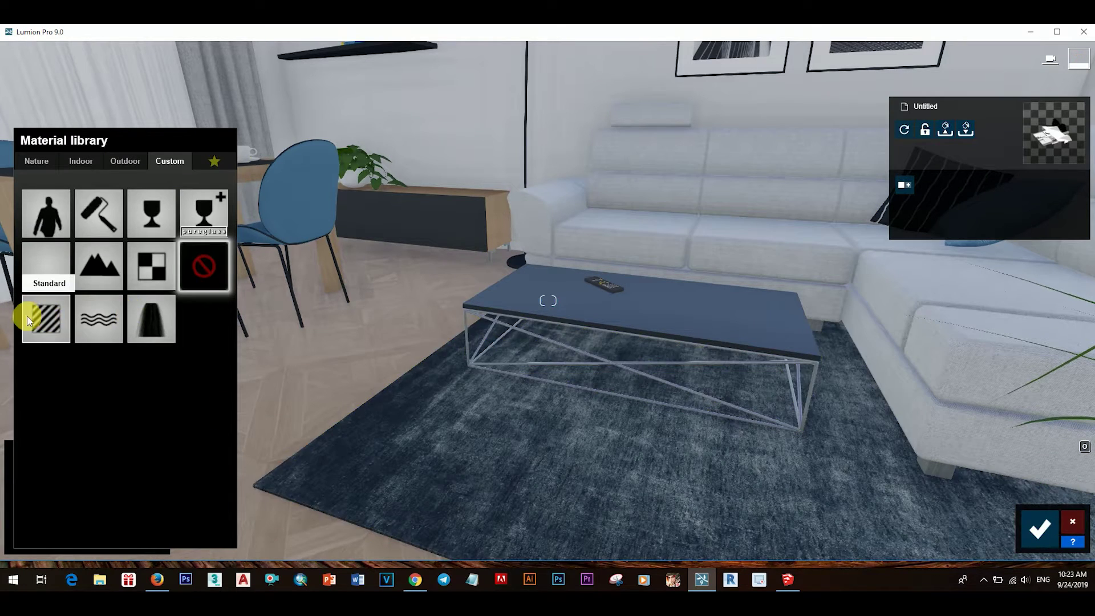
pyautogui.click(28, 320)
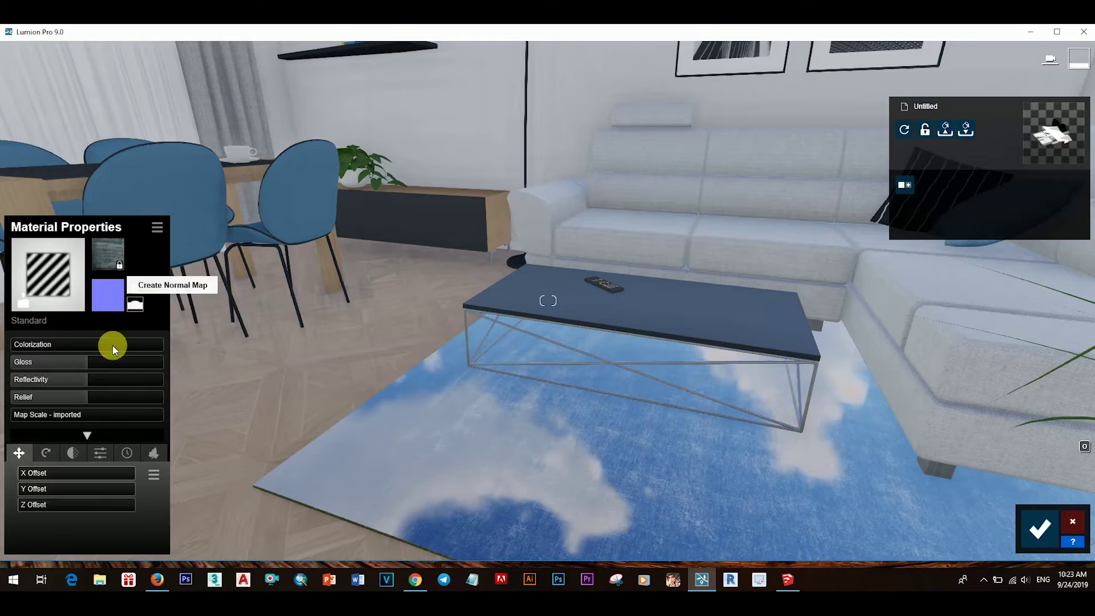
pyautogui.click(66, 361)
pyautogui.click(67, 397)
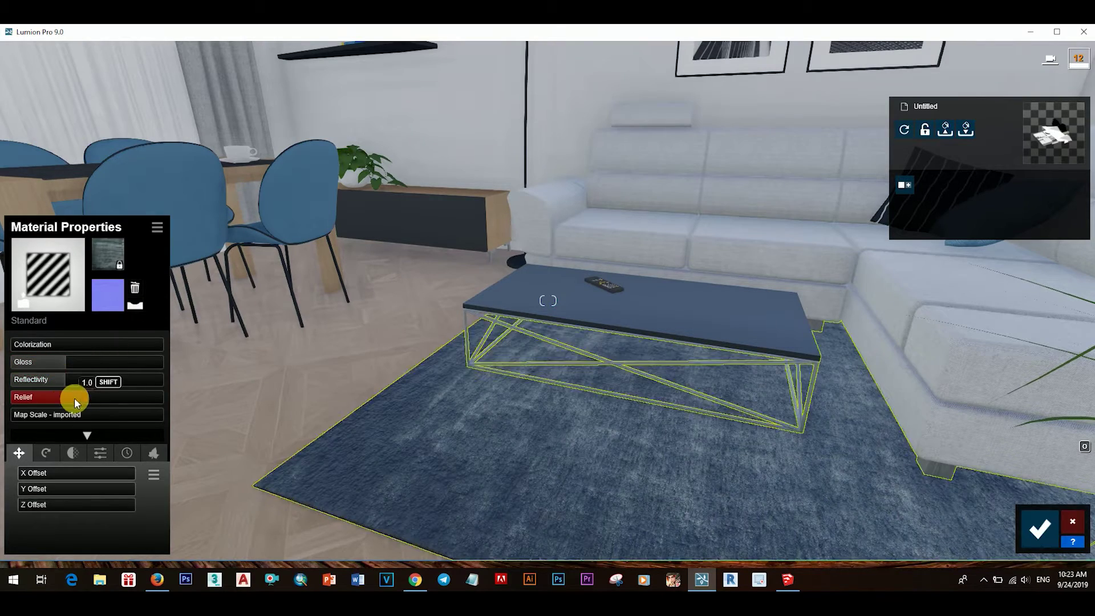
pyautogui.click(1039, 531)
# Give the dining chair legs a darkened Aluminium material with lower gloss and more relief.
pyautogui.moveTo(1039, 531); pyautogui.dragTo(436, 340, button='right')
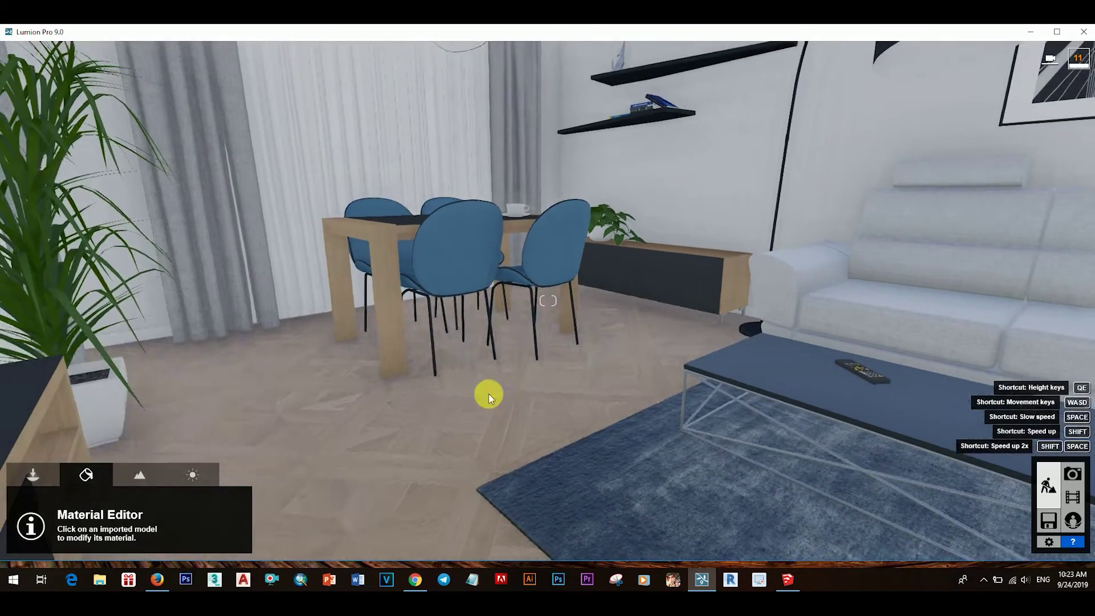
pyautogui.click(436, 340)
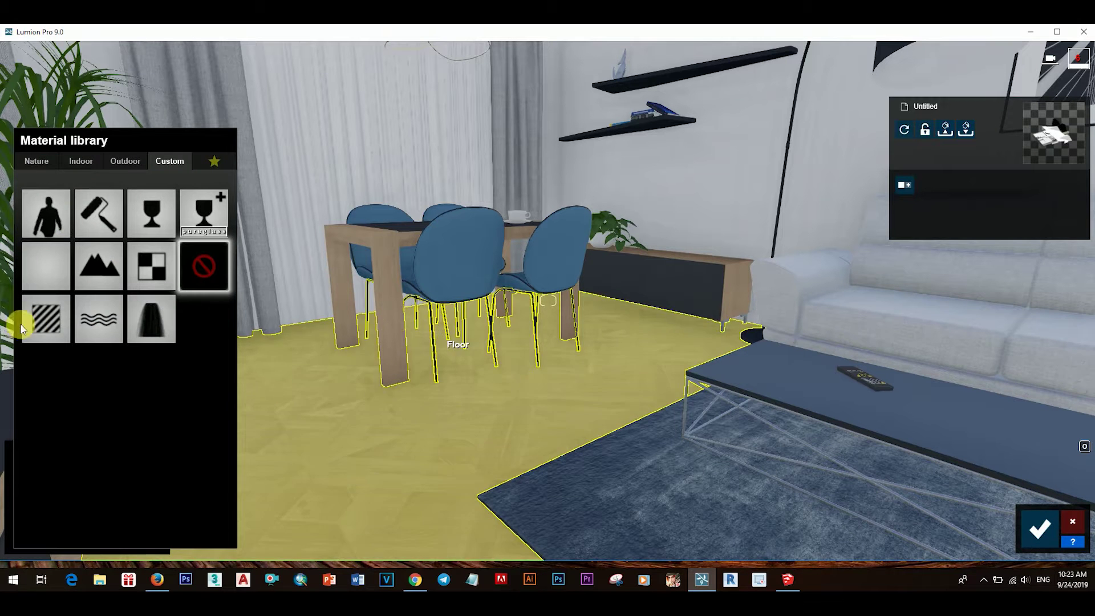
pyautogui.click(87, 166)
pyautogui.click(169, 196)
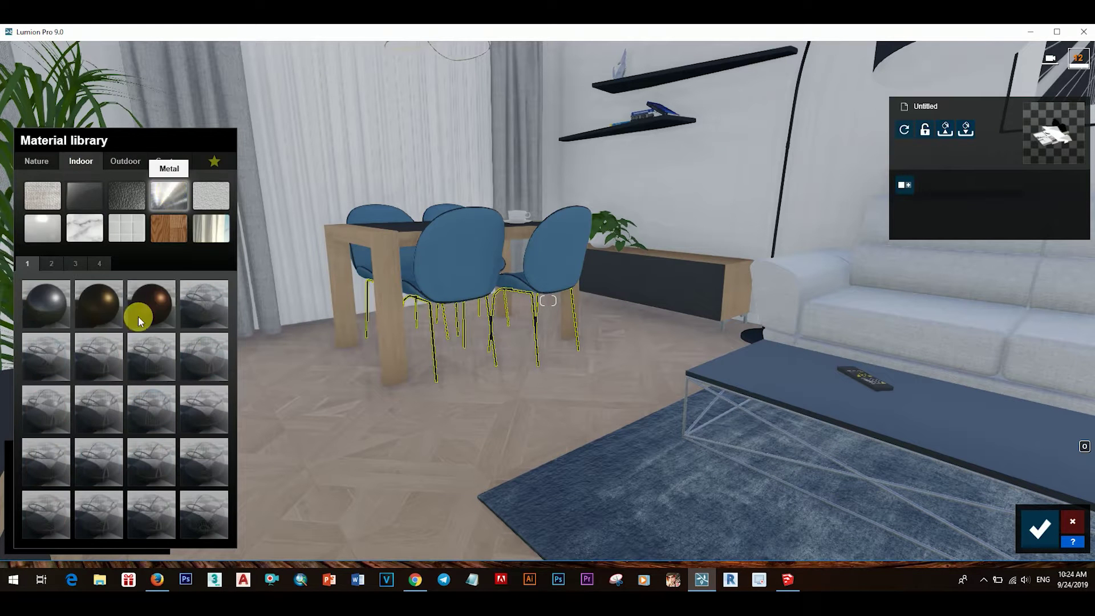
pyautogui.click(54, 309)
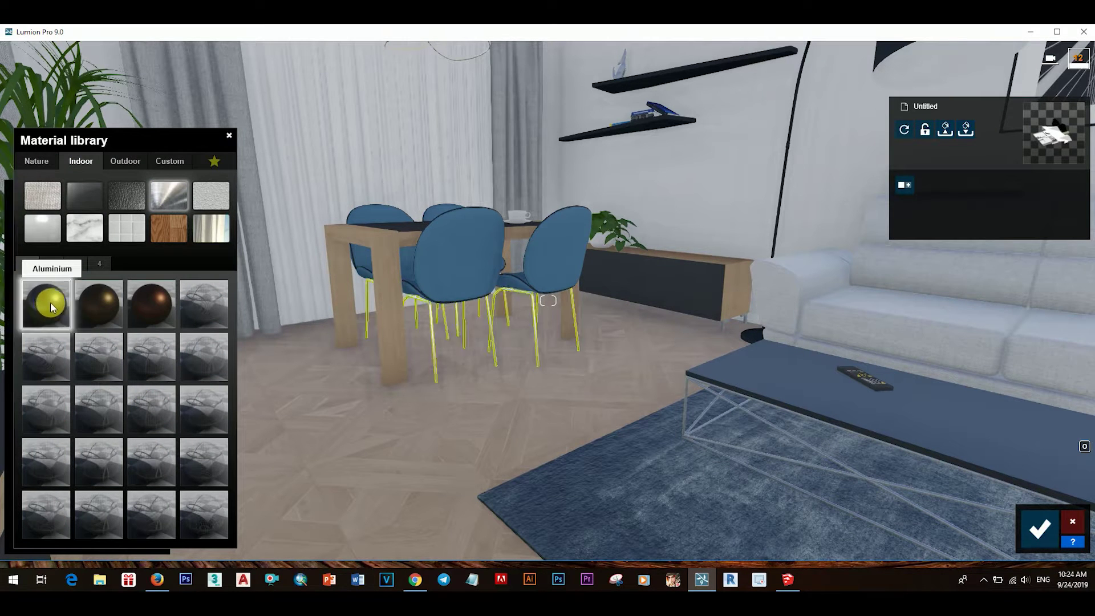
pyautogui.click(105, 345)
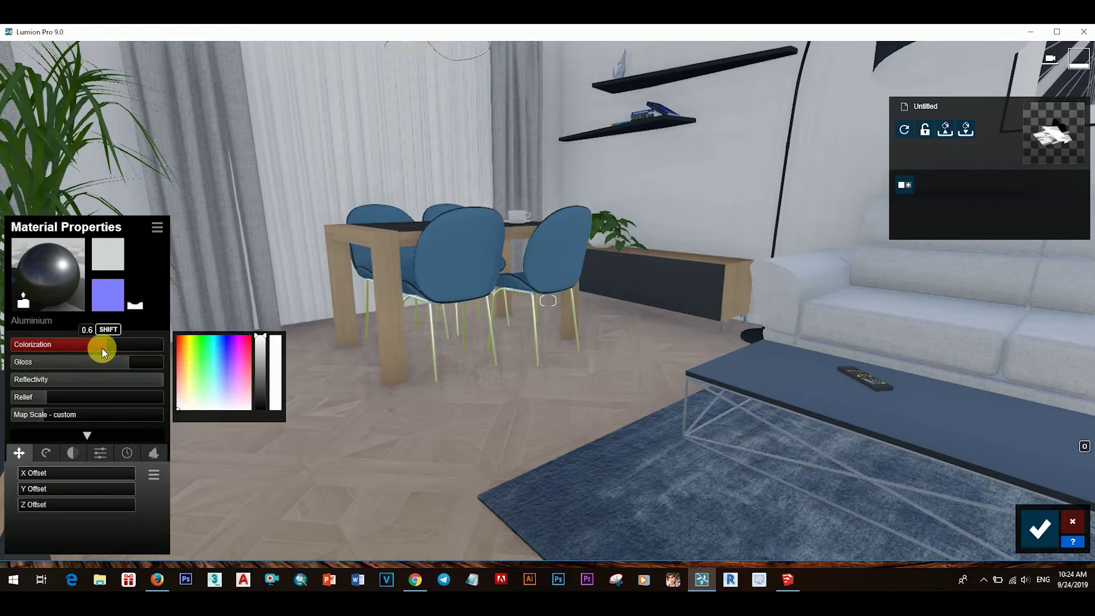
pyautogui.click(259, 389)
pyautogui.moveTo(112, 363); pyautogui.dragTo(69, 366)
pyautogui.click(69, 368)
pyautogui.moveTo(49, 398)
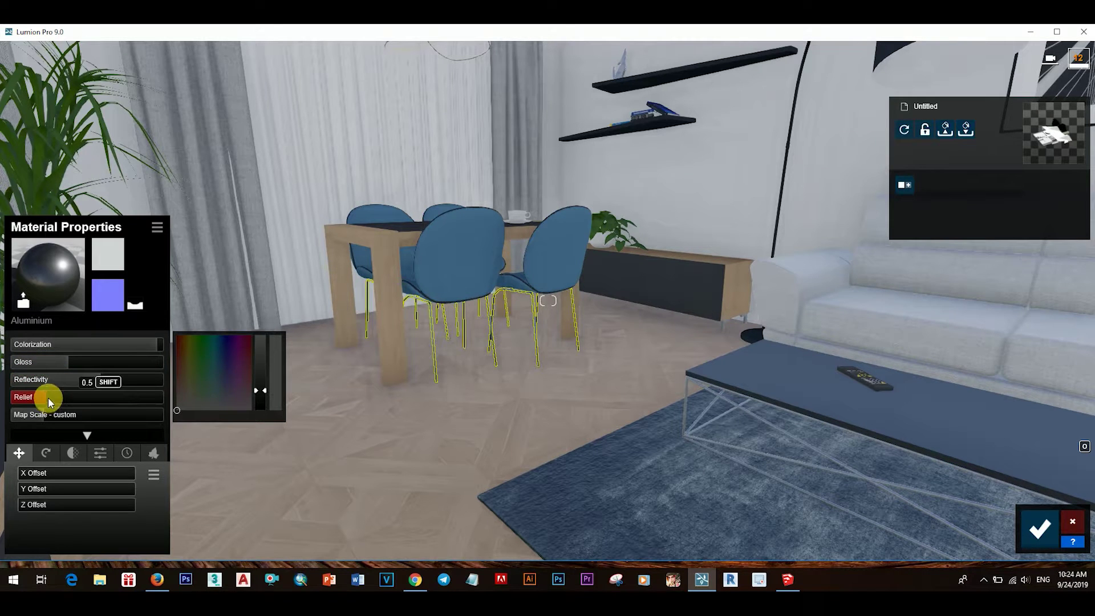
pyautogui.moveTo(50, 399); pyautogui.dragTo(72, 399)
pyautogui.click(258, 398)
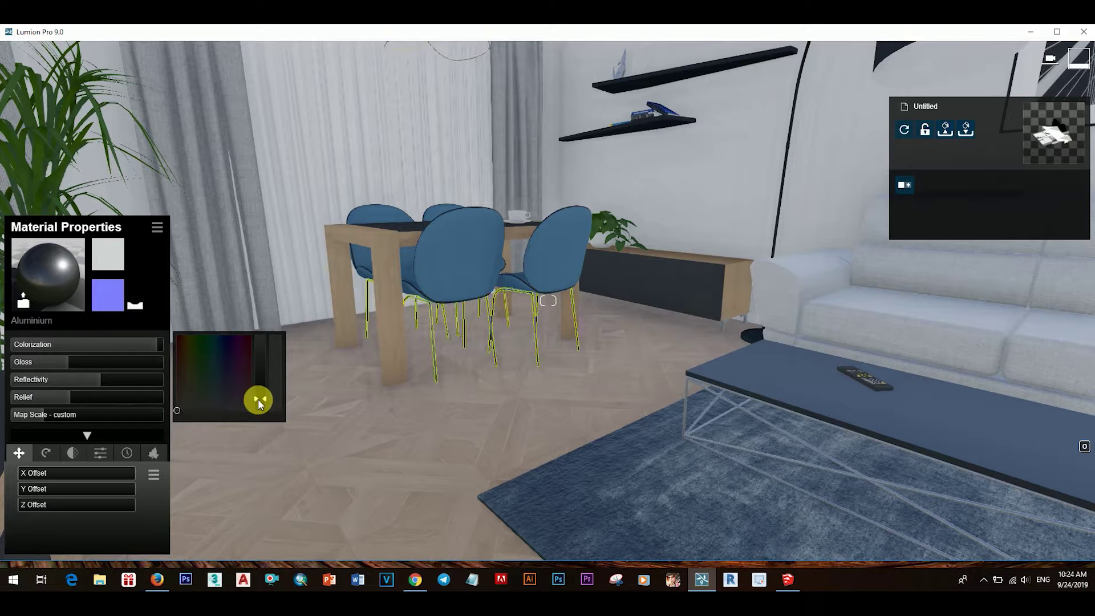
pyautogui.moveTo(258, 399); pyautogui.dragTo(260, 407)
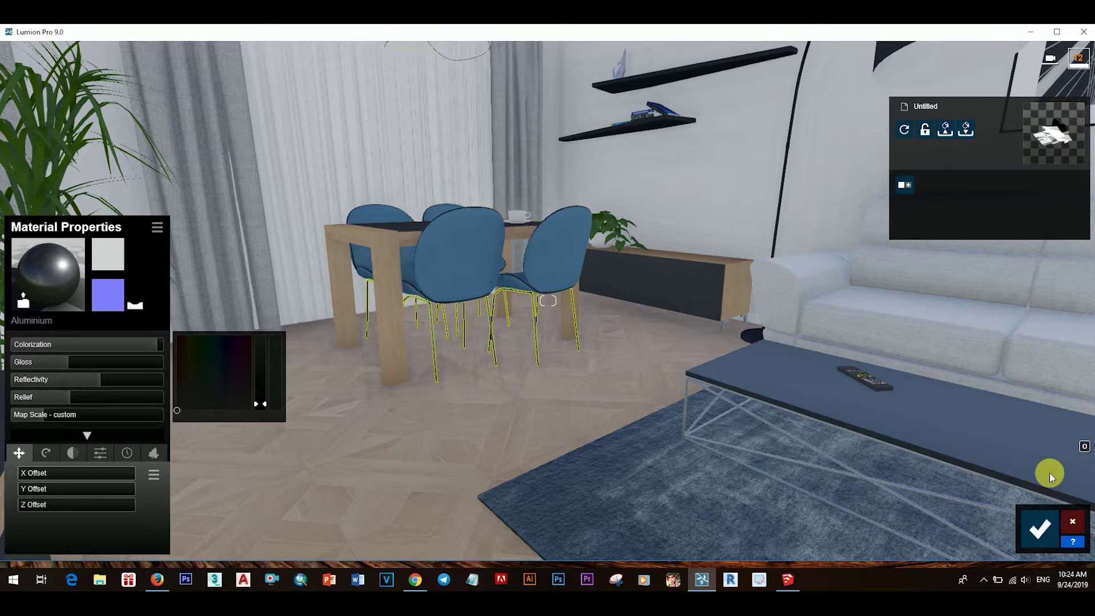
pyautogui.click(1043, 522)
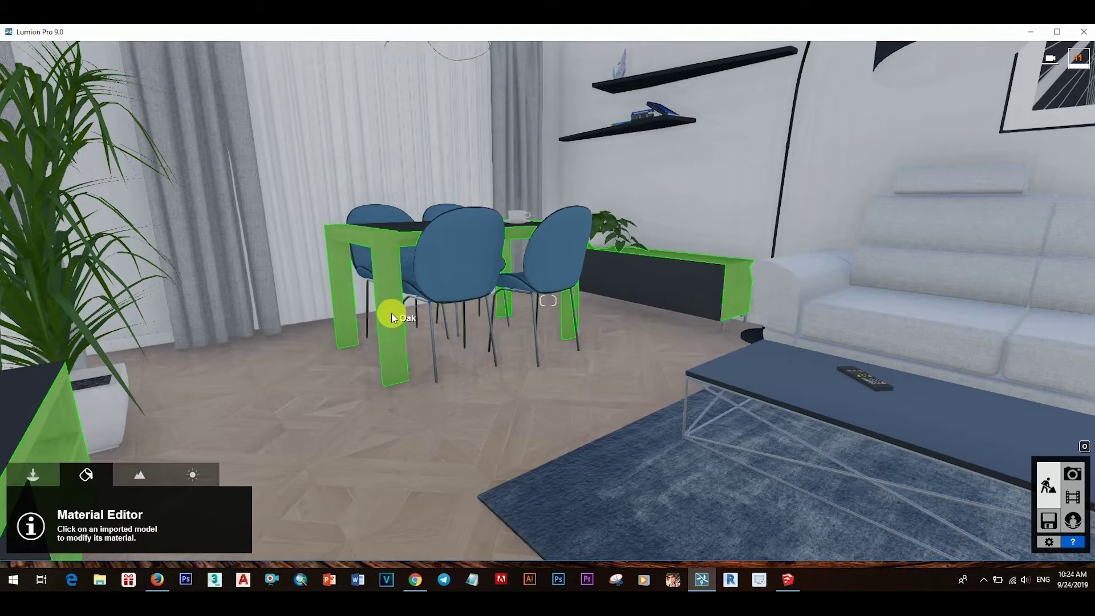
# Apply Wood 010 DDDS 1024 to the dining table and lower its gloss.
pyautogui.click(391, 312)
pyautogui.click(129, 161)
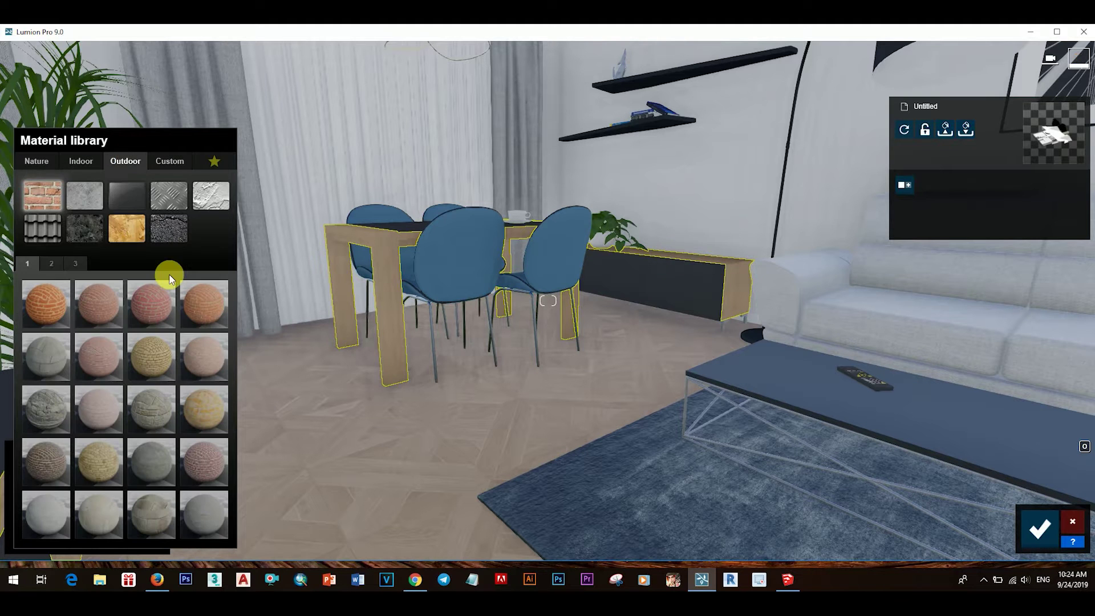
pyautogui.click(128, 226)
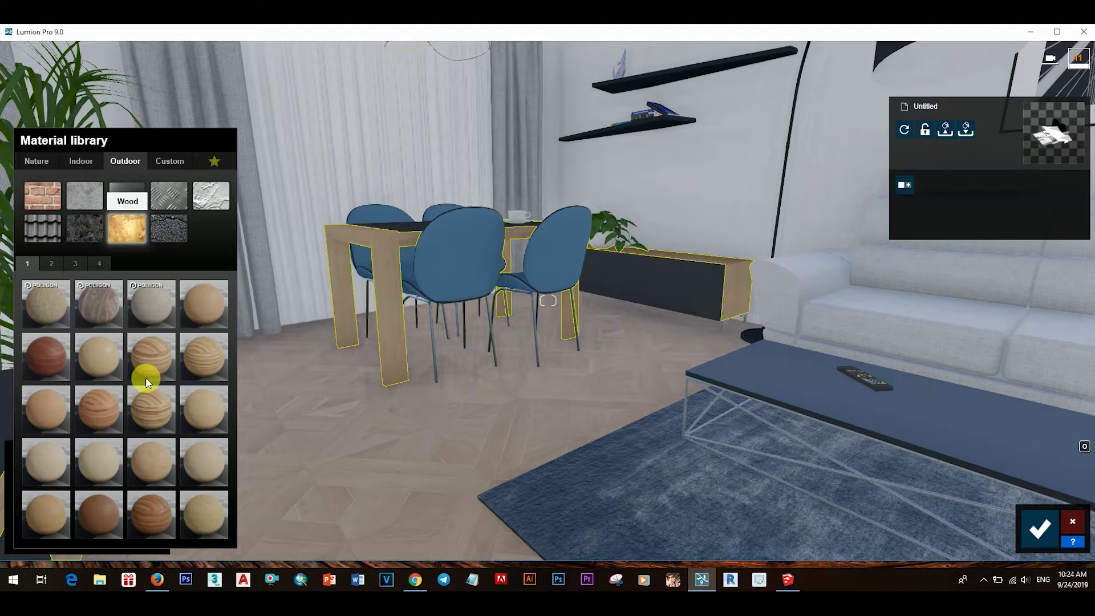
pyautogui.click(109, 358)
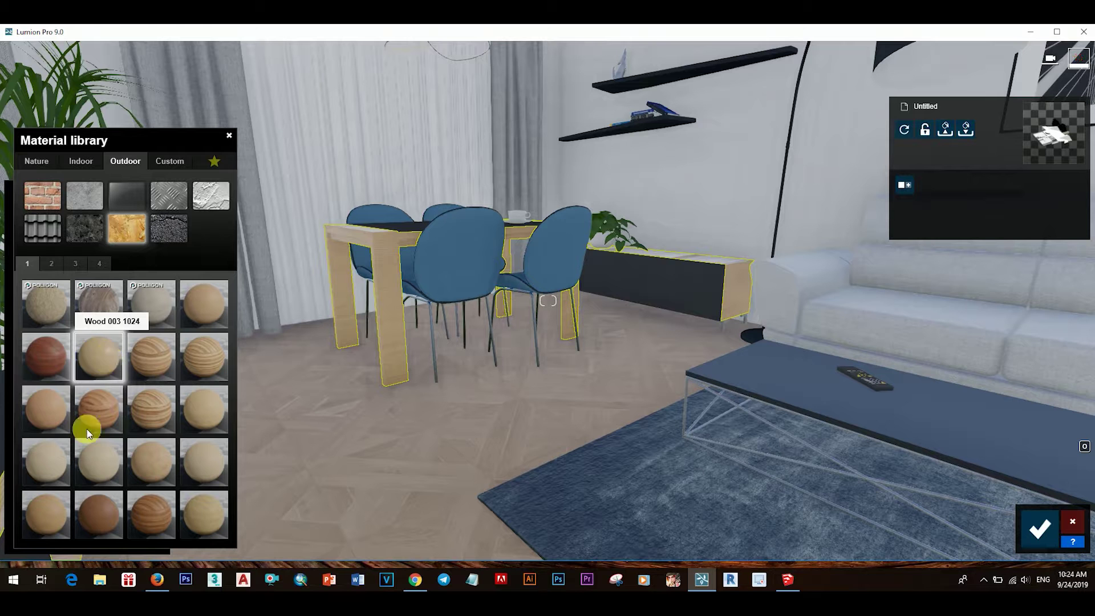
pyautogui.click(99, 467)
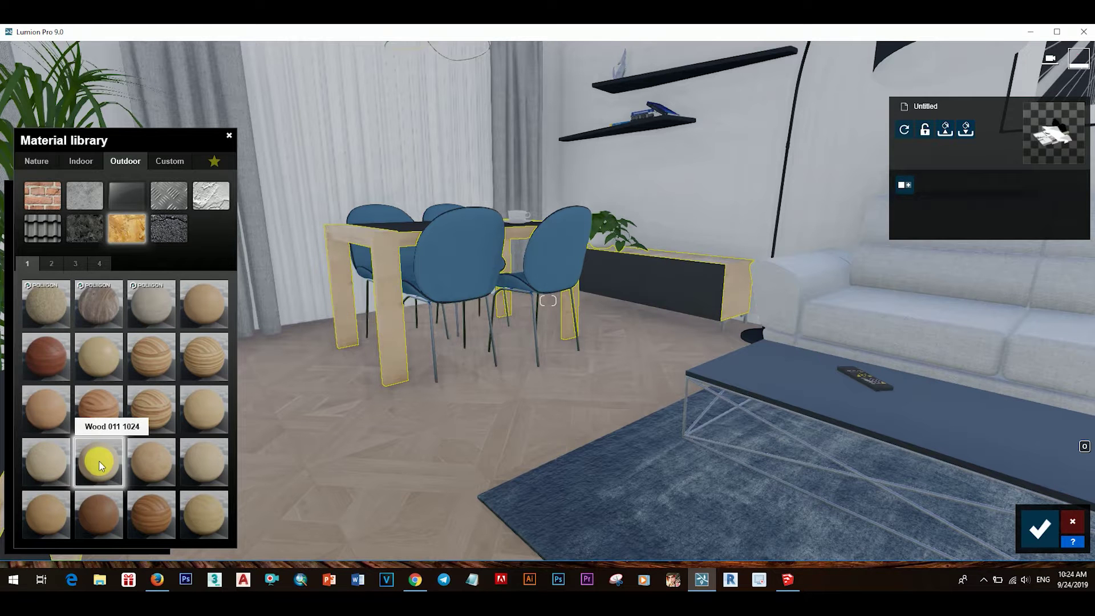
pyautogui.click(43, 463)
pyautogui.moveTo(404, 306); pyautogui.dragTo(386, 298, button='right')
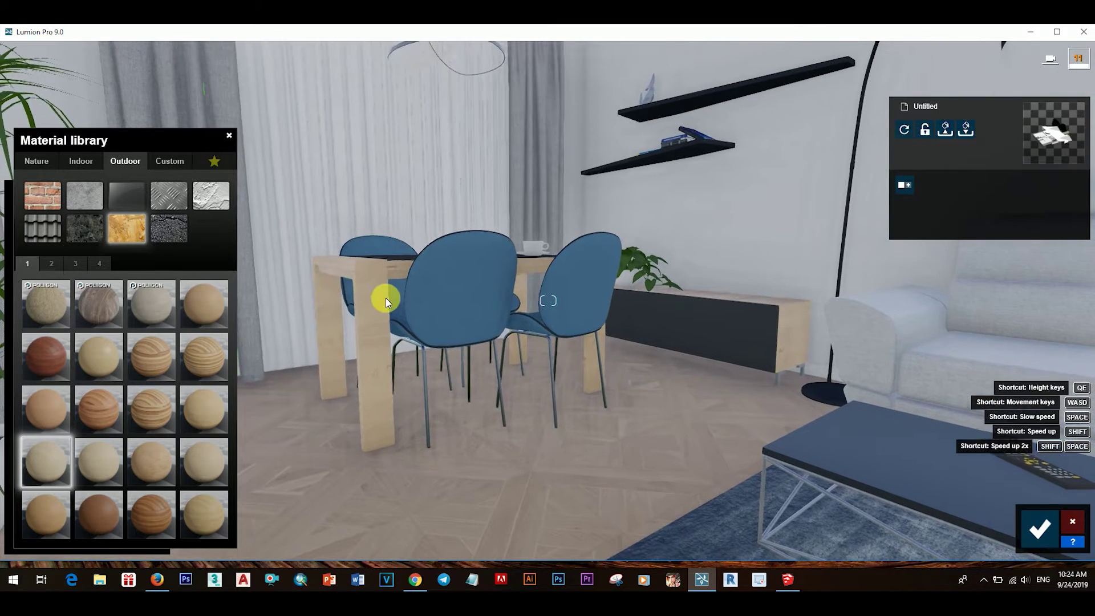
pyautogui.click(51, 467)
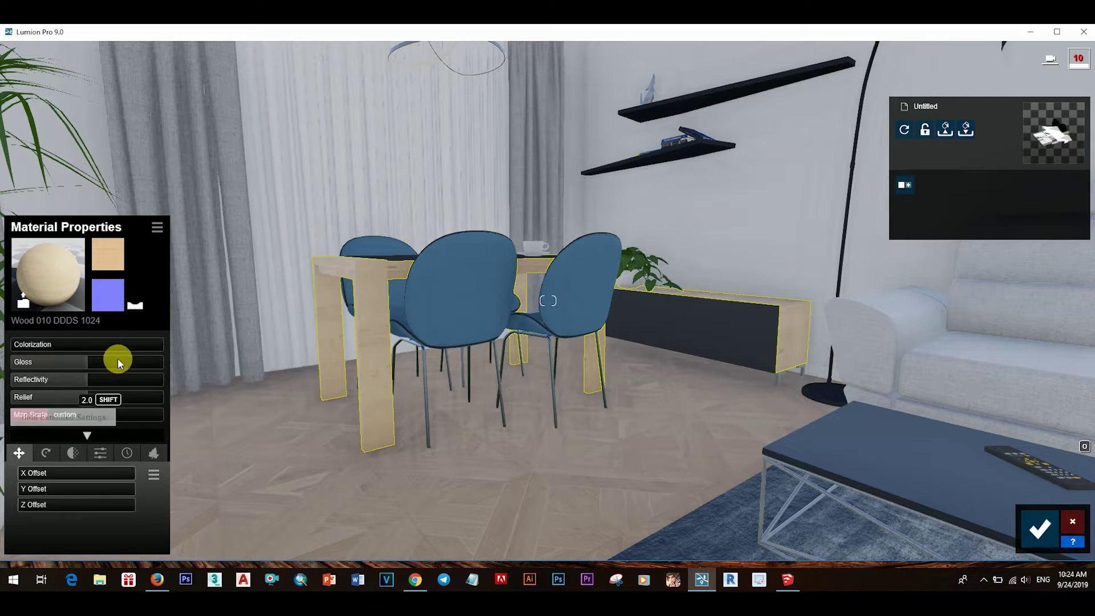
pyautogui.moveTo(81, 360)
pyautogui.mouseDown()
pyautogui.moveTo(71, 361)
pyautogui.moveTo(69, 398)
pyautogui.mouseUp()
# Save the table material, then give the sideboard glass a black-tinted Standard material.
pyautogui.click(1037, 526)
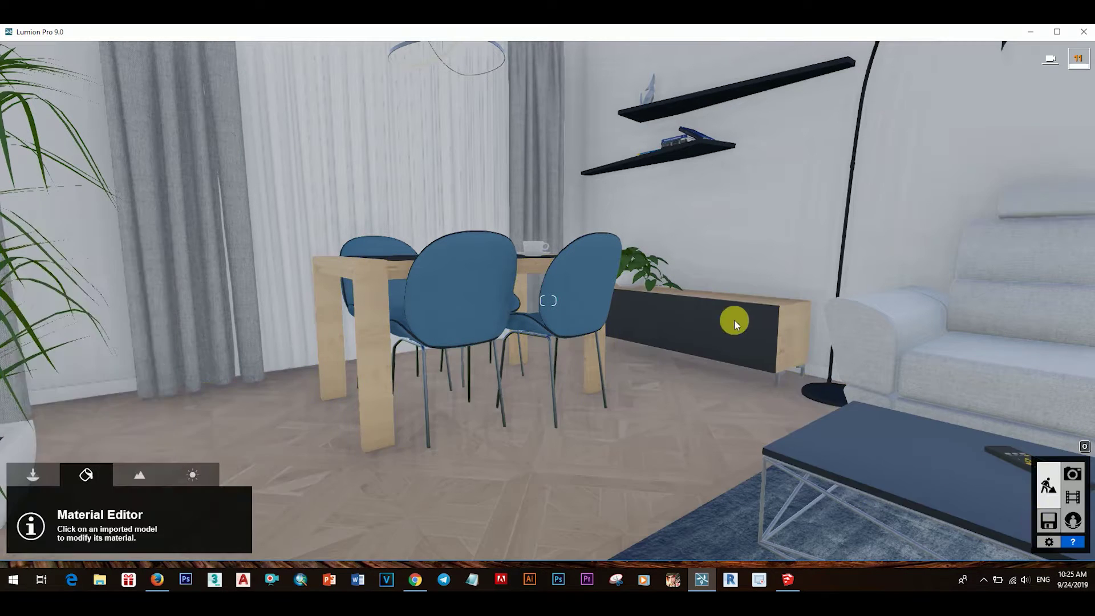
pyautogui.click(749, 339)
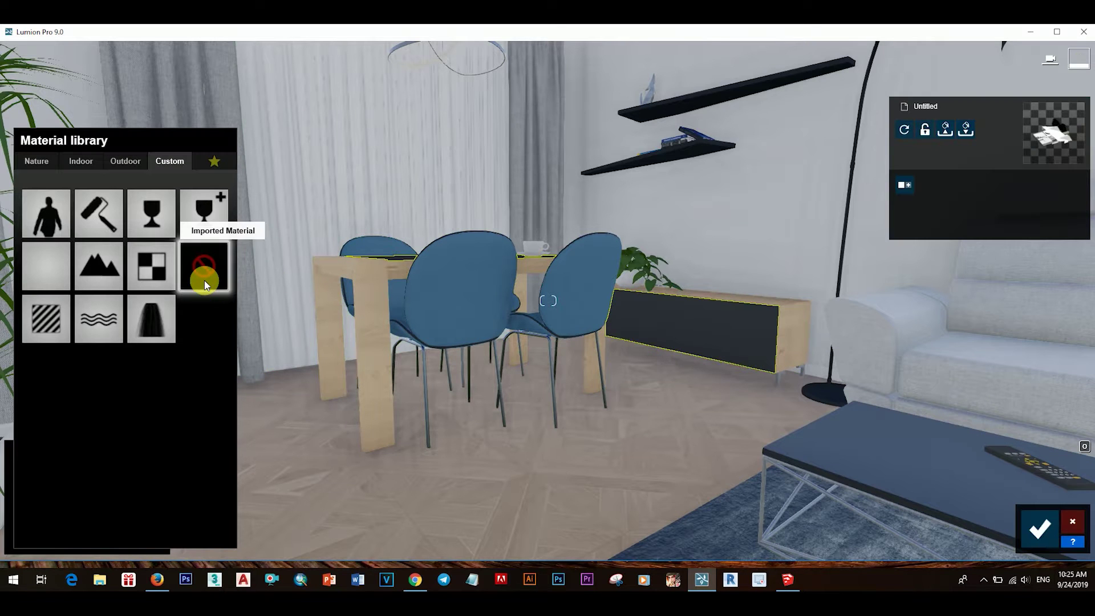
pyautogui.click(58, 318)
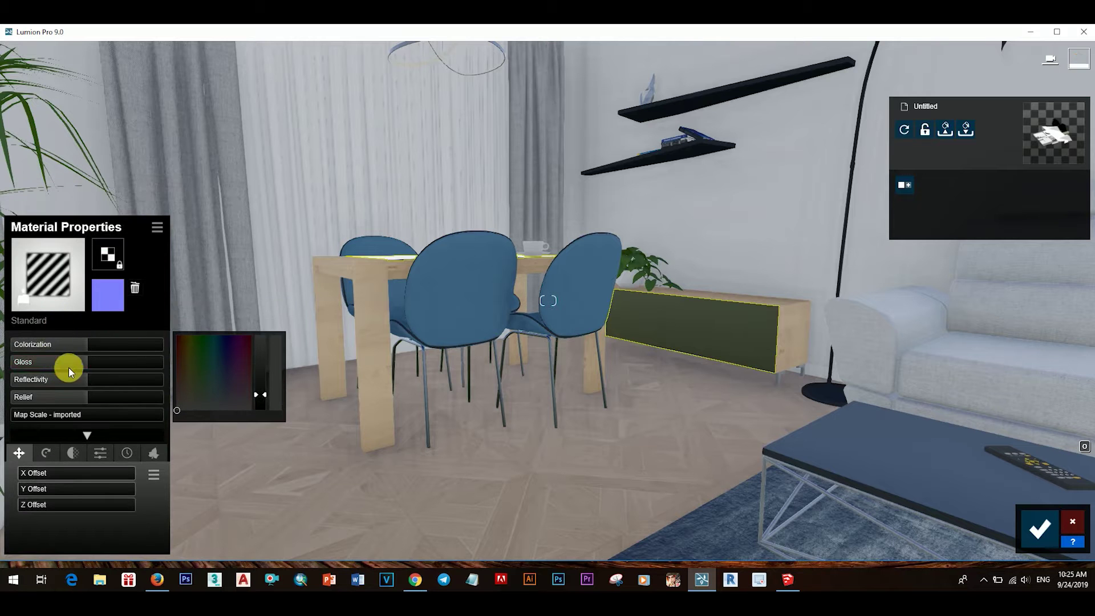
pyautogui.moveTo(87, 344)
pyautogui.mouseDown()
pyautogui.moveTo(111, 348)
pyautogui.moveTo(51, 379)
pyautogui.mouseUp()
pyautogui.moveTo(262, 393); pyautogui.dragTo(260, 405)
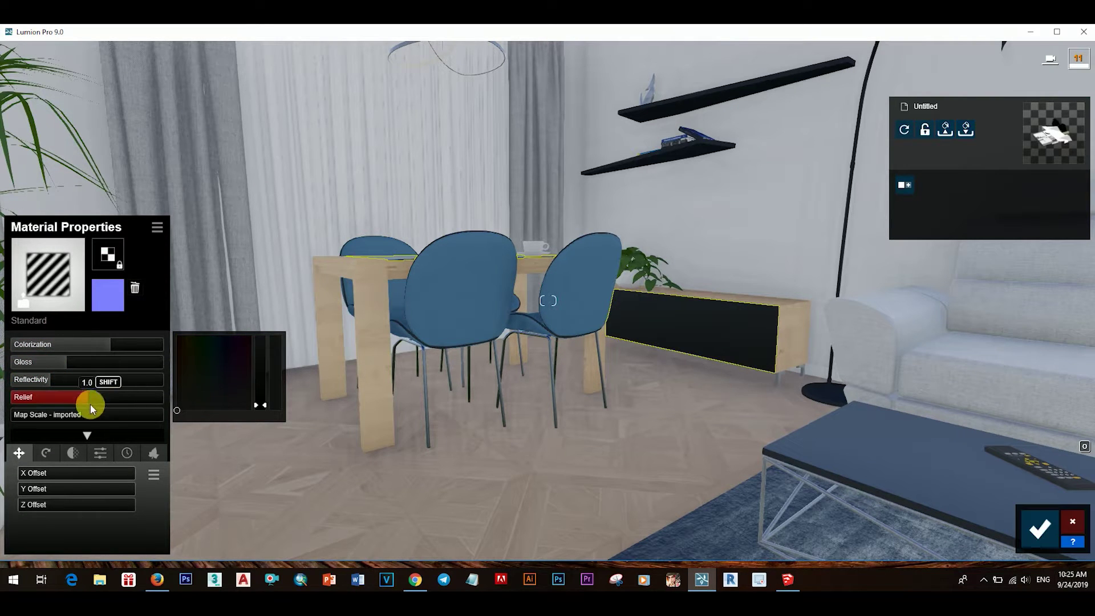
pyautogui.click(1040, 528)
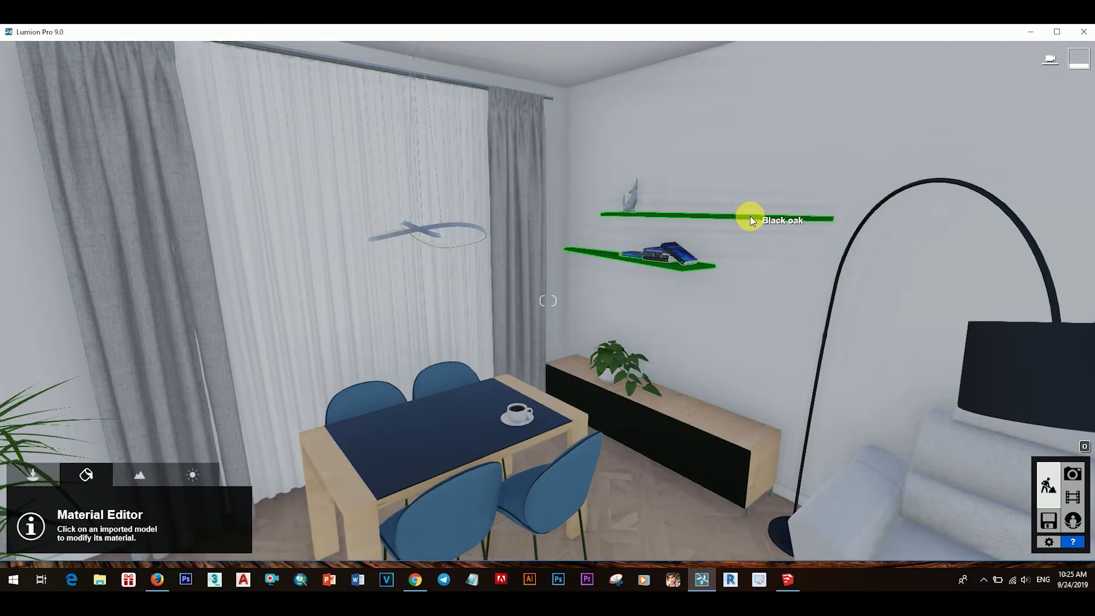
# Give the wall shelves a Standard material with gloss 0.6 and save it.
pyautogui.click(751, 218)
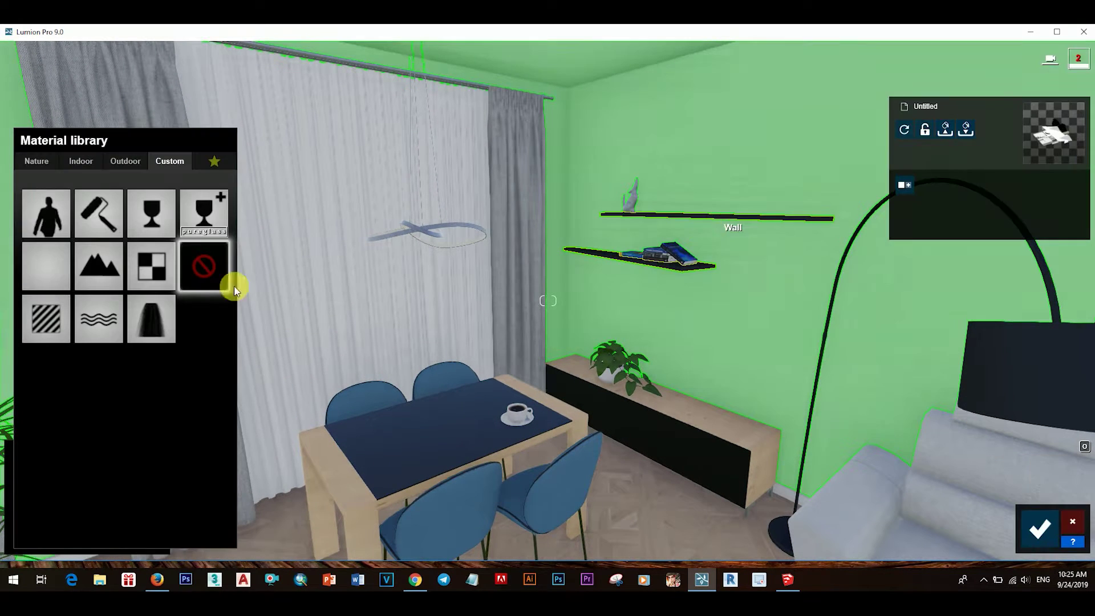
pyautogui.click(59, 320)
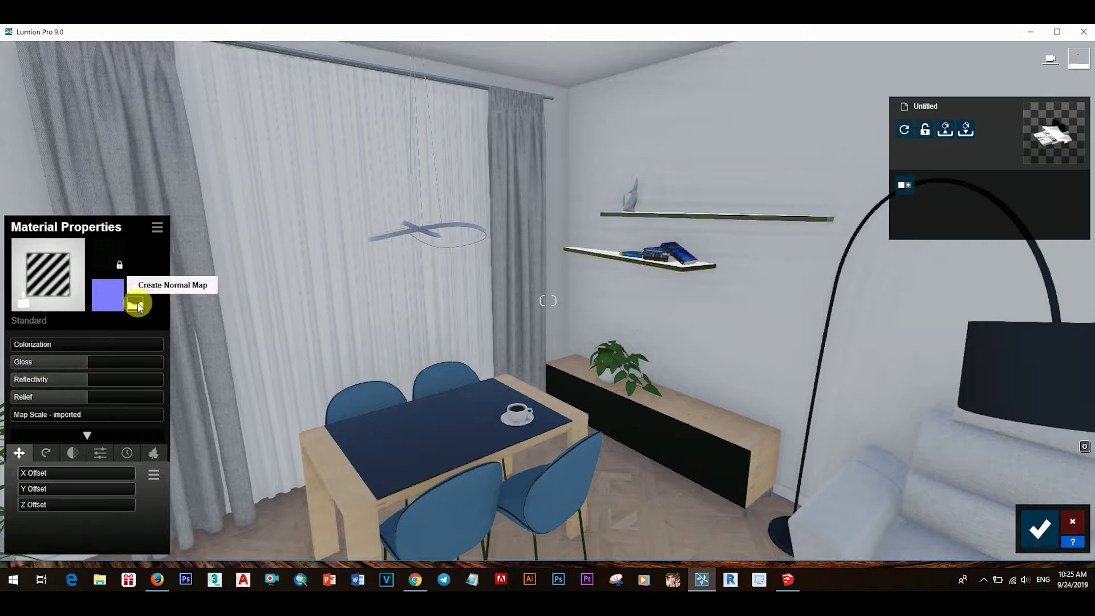
pyautogui.moveTo(78, 364); pyautogui.dragTo(52, 365)
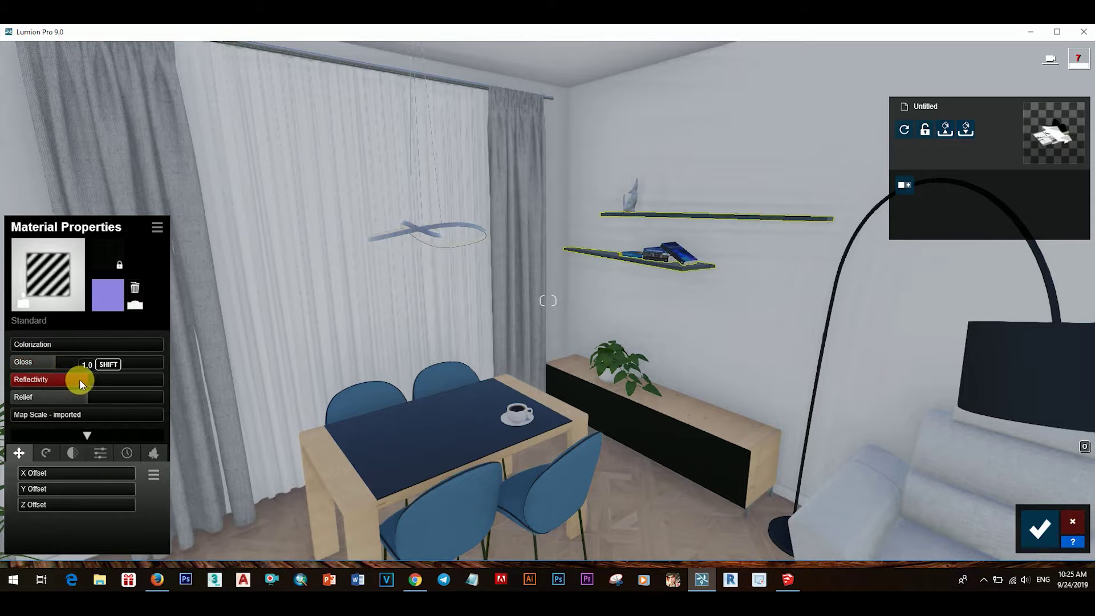
pyautogui.click(1040, 530)
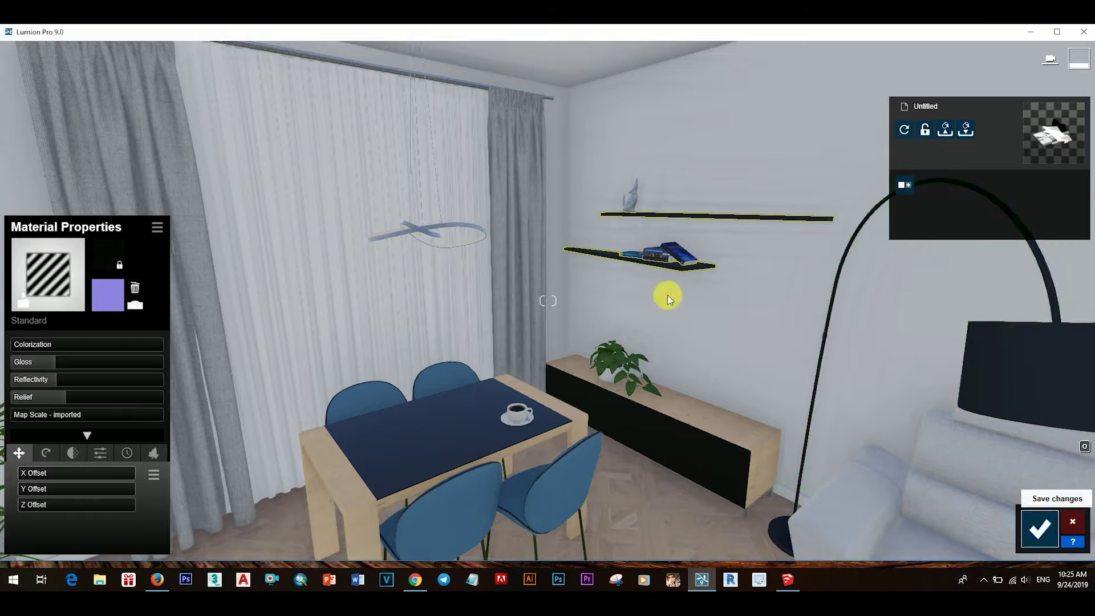
# Give the shelf books Standard materials with lower gloss, reflectivity and a normal map.
pyautogui.click(672, 257)
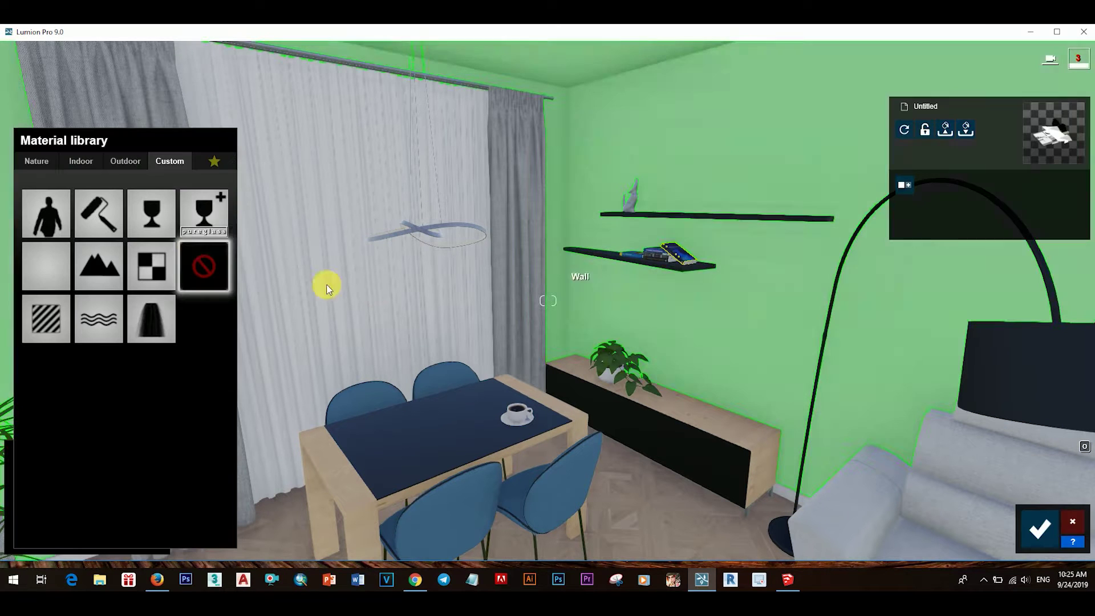
pyautogui.click(63, 316)
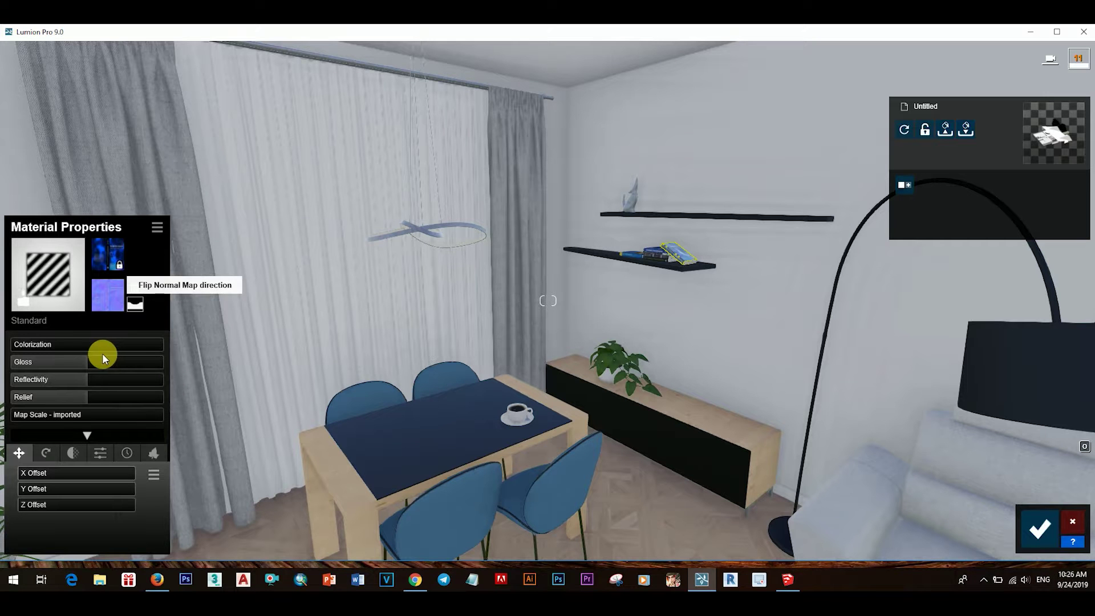
pyautogui.moveTo(104, 359); pyautogui.dragTo(63, 362)
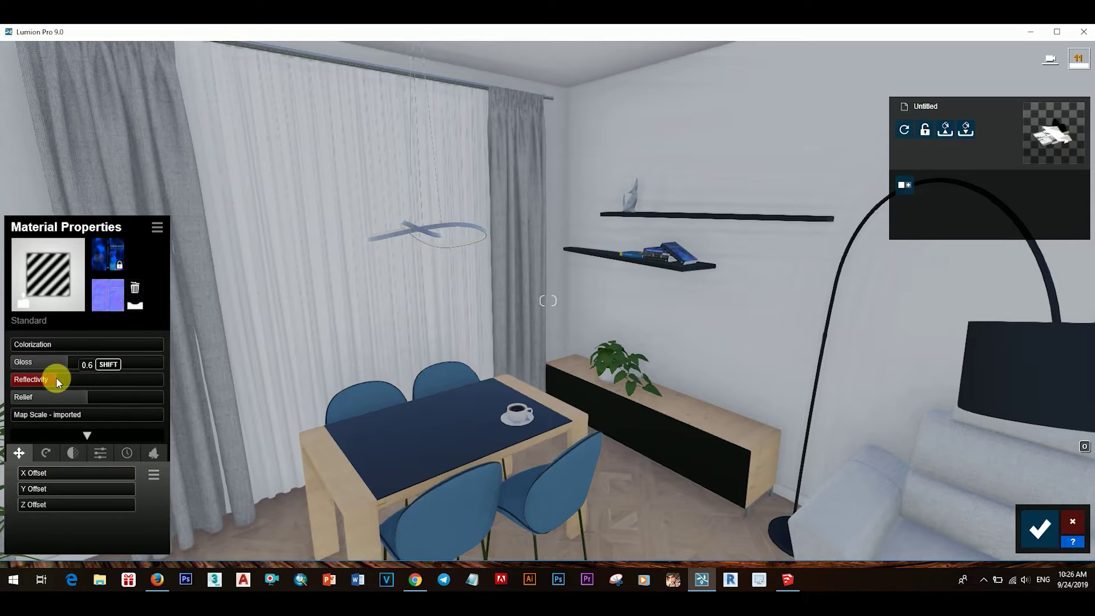
pyautogui.click(658, 256)
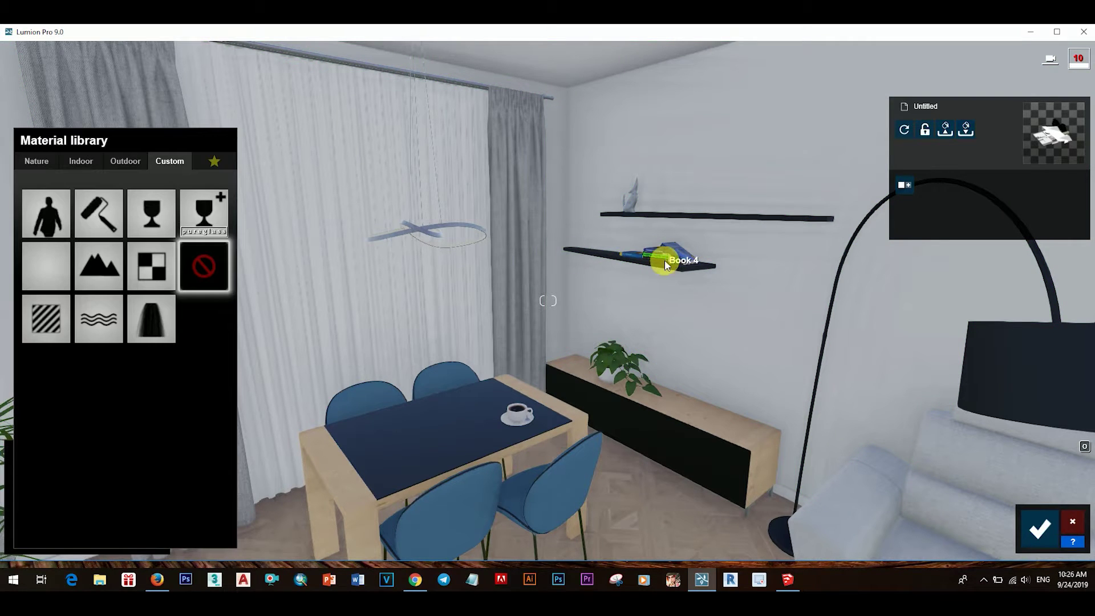
pyautogui.click(64, 308)
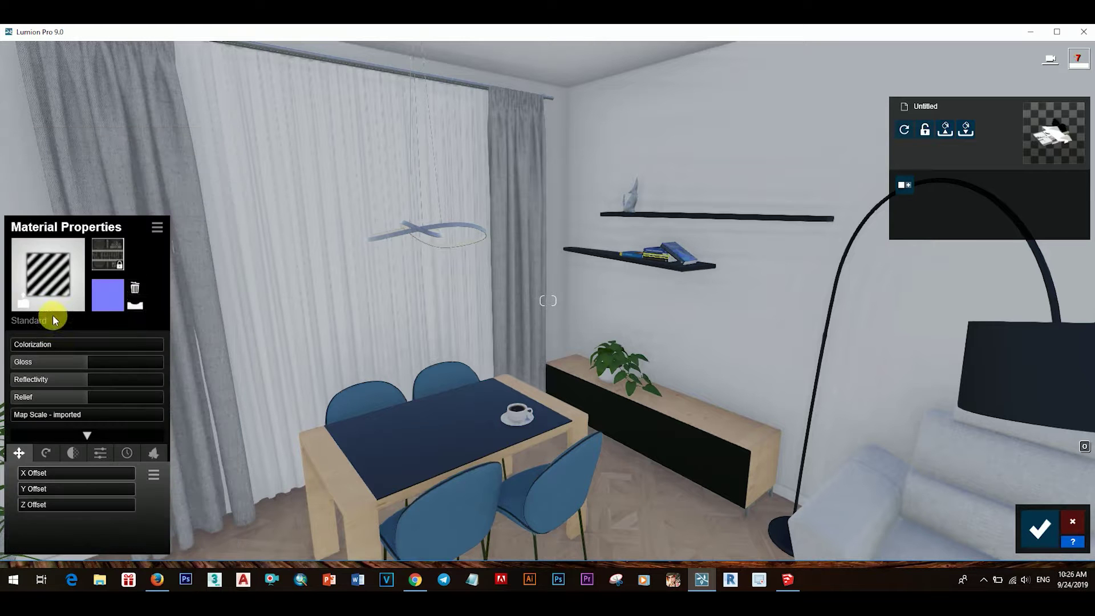
pyautogui.click(142, 306)
pyautogui.click(71, 362)
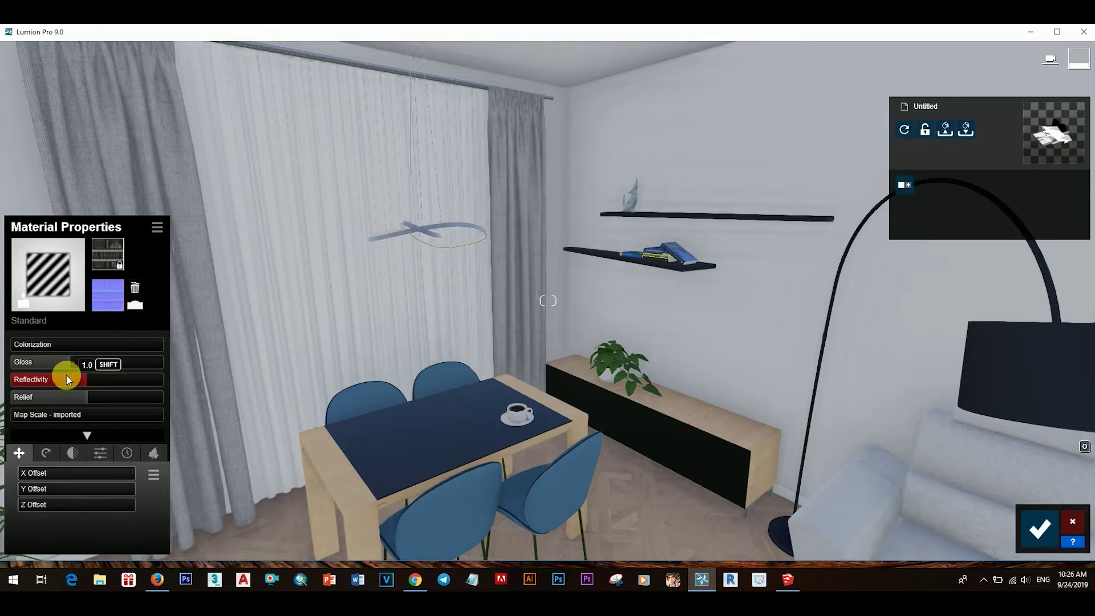
pyautogui.click(55, 362)
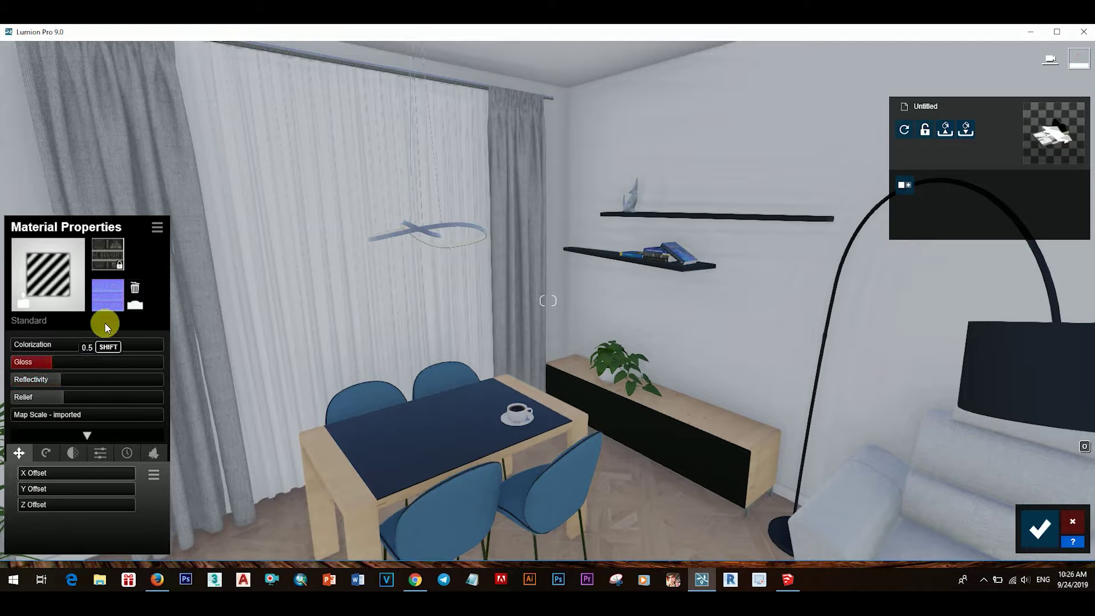
pyautogui.click(633, 255)
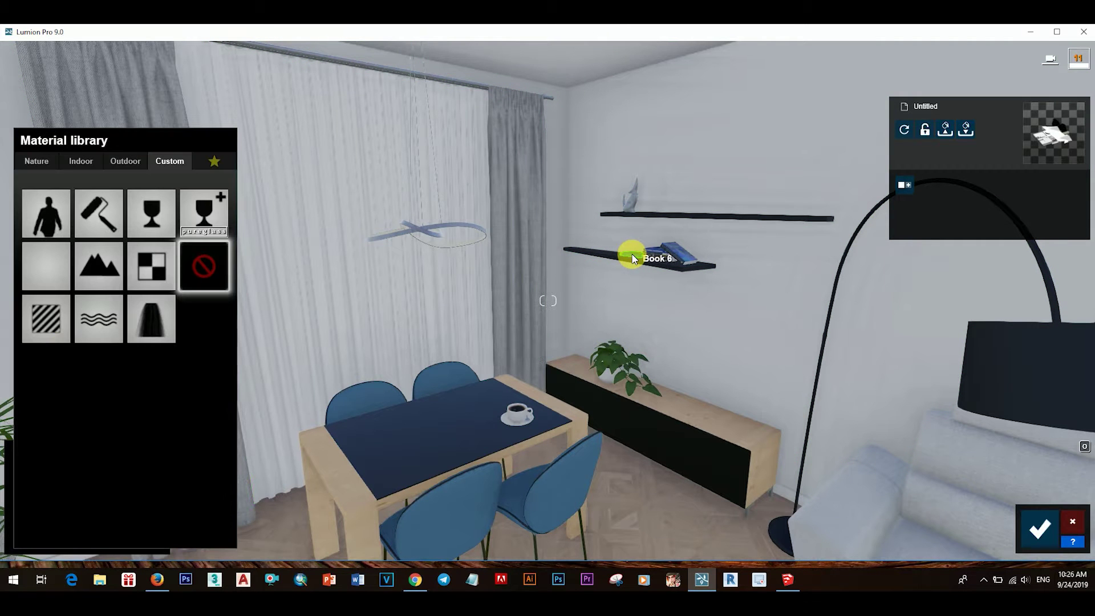
pyautogui.click(56, 329)
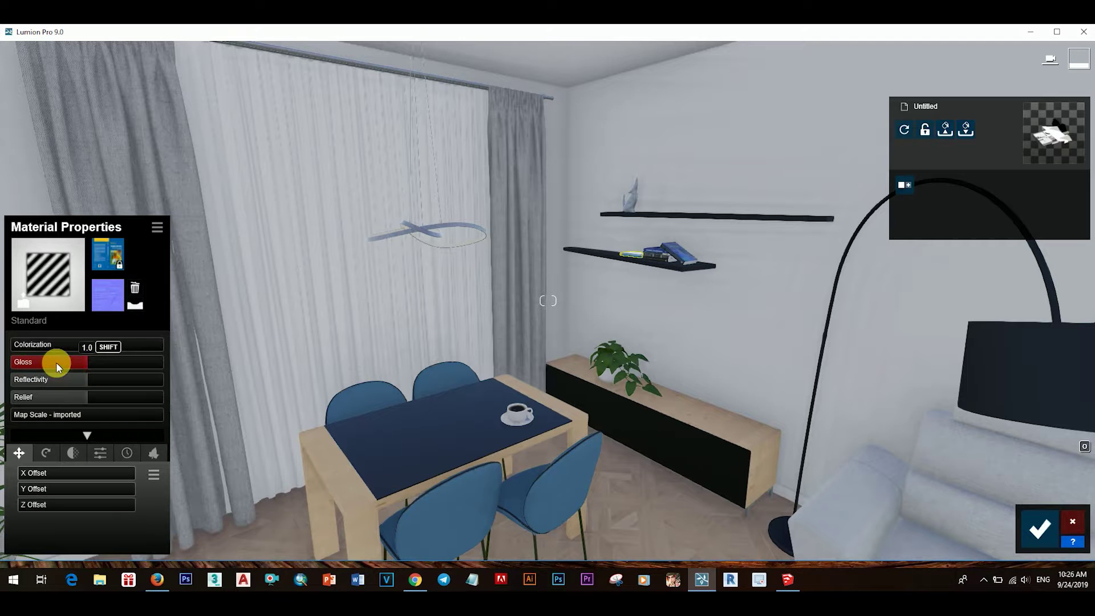
# Lower the vase's chrome Metal 006 reflectivity to 0.9 and save it.
pyautogui.click(631, 201)
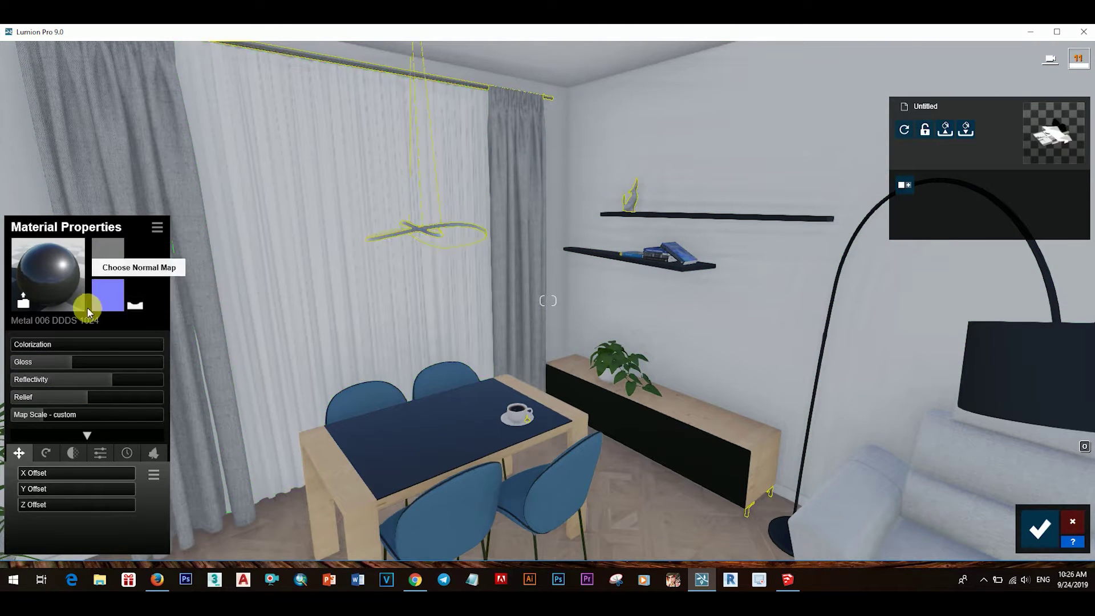
pyautogui.moveTo(85, 379)
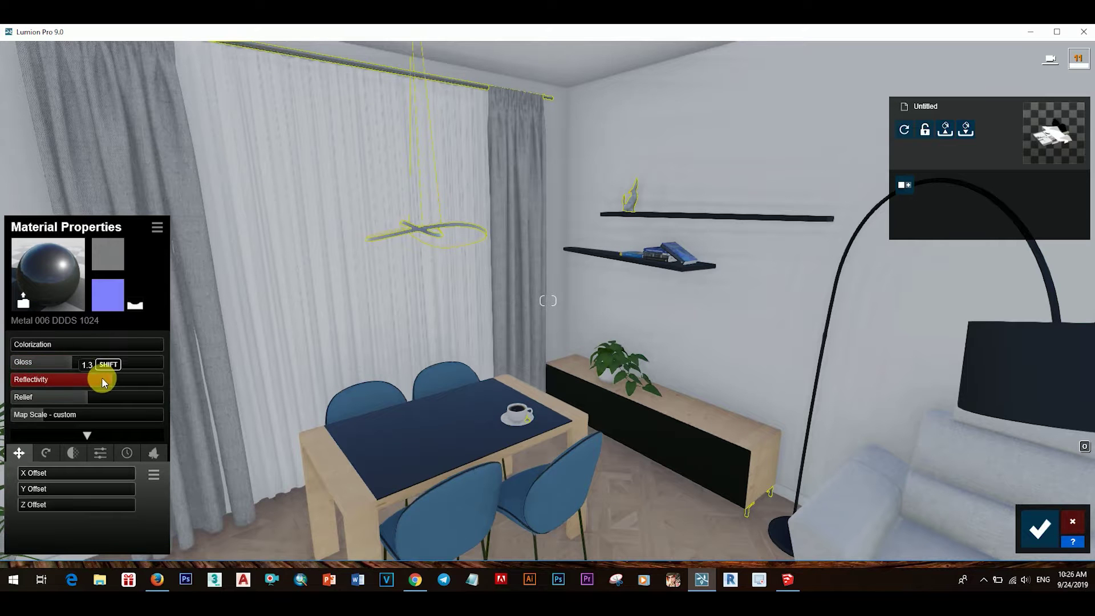
pyautogui.moveTo(90, 380); pyautogui.dragTo(82, 381)
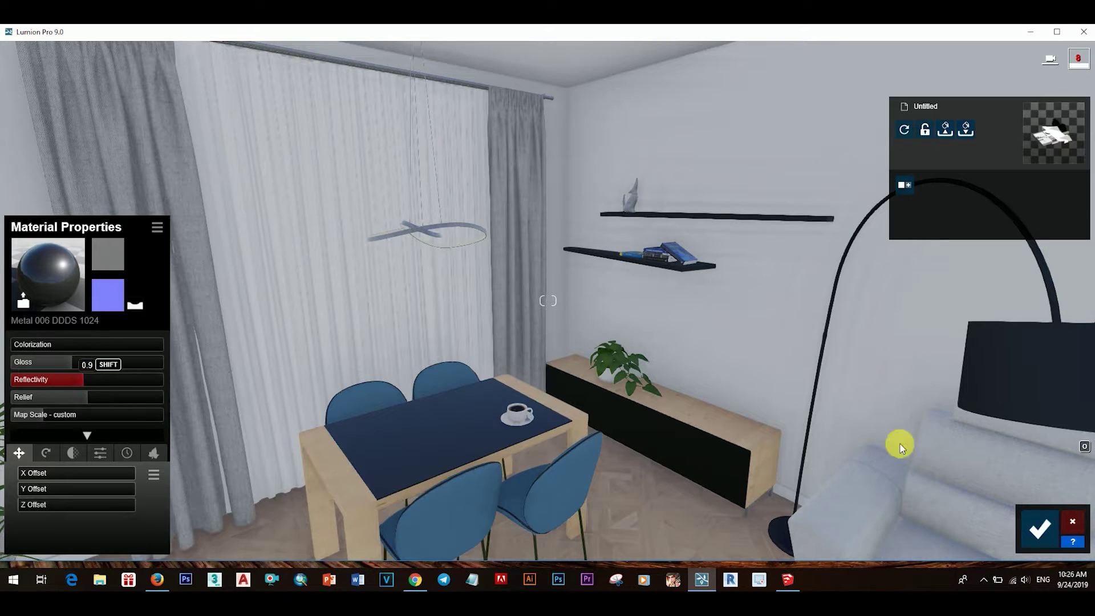
pyautogui.click(1044, 525)
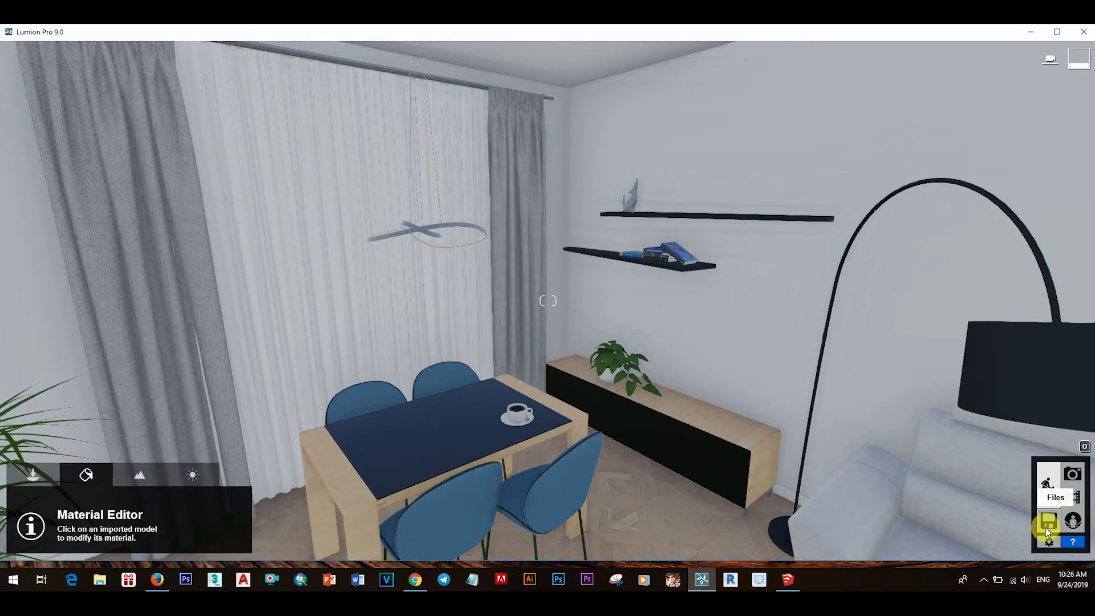
# Try beige and yellow Indoor linoleum materials on the living-room wall.
pyautogui.click(687, 129)
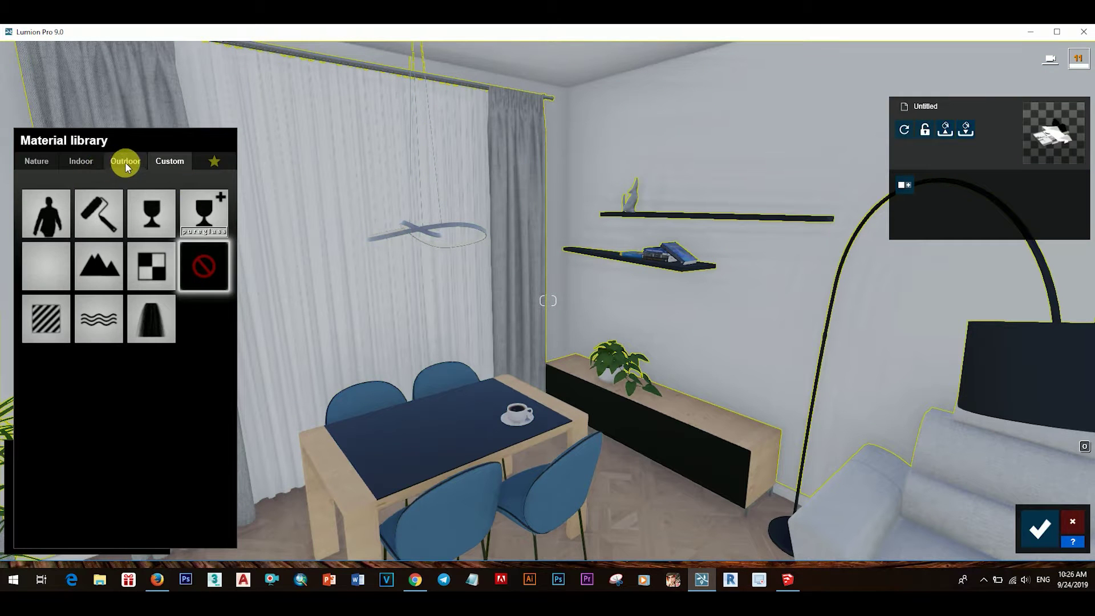
pyautogui.click(95, 163)
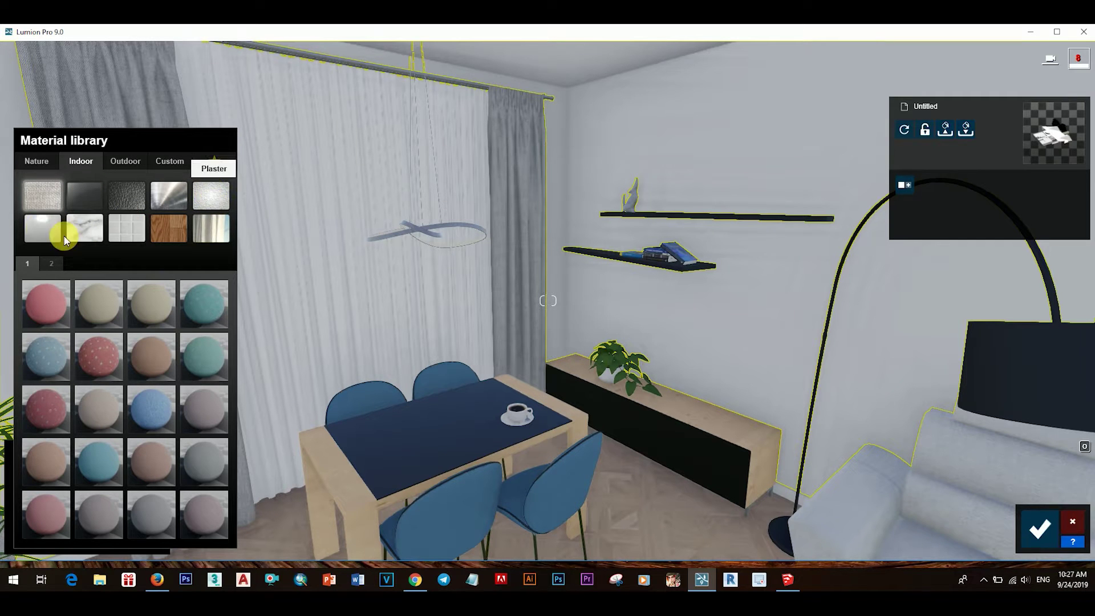
pyautogui.click(43, 228)
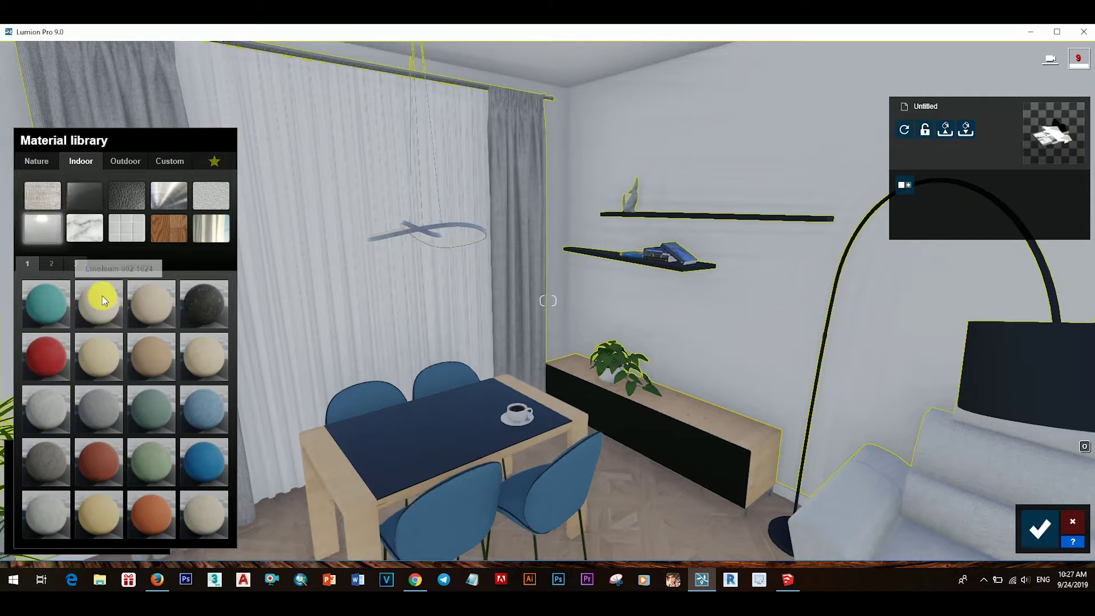
pyautogui.click(105, 302)
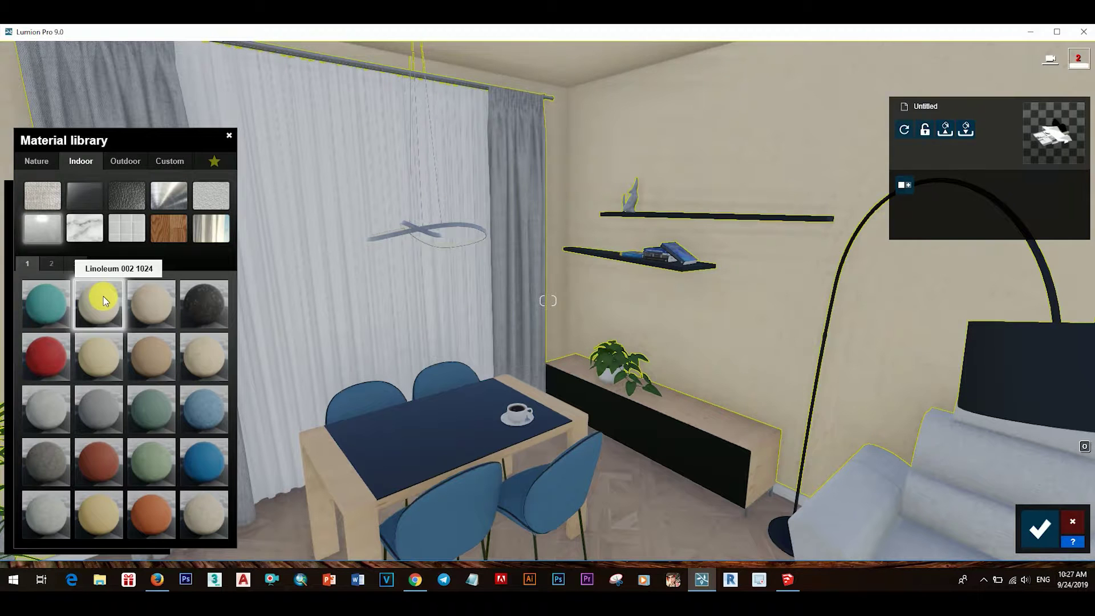
pyautogui.click(96, 361)
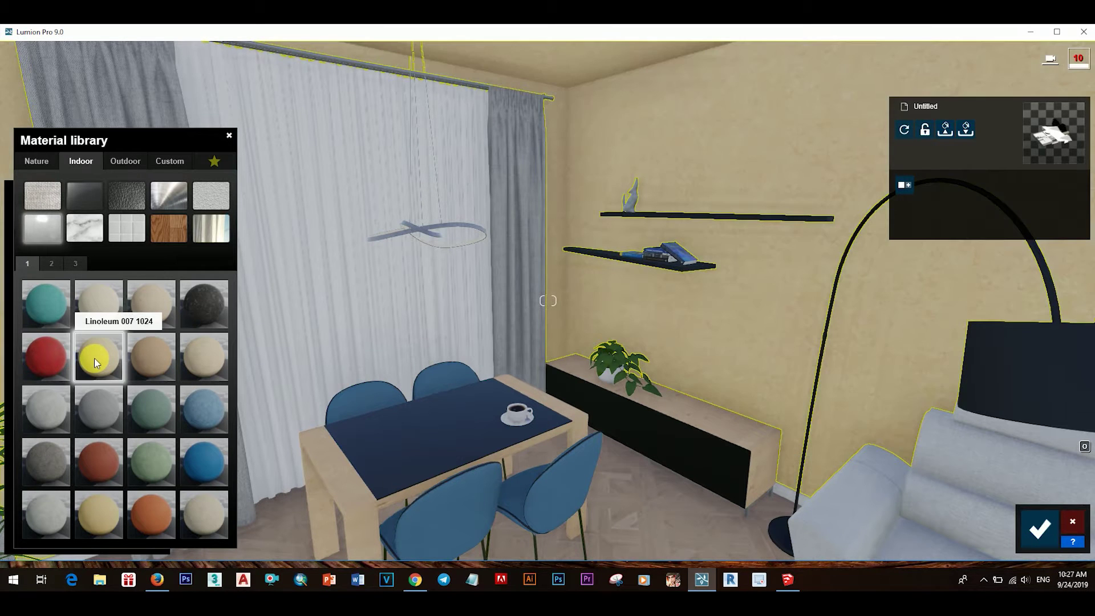
# Try several Outdoor concretes on the wall, including a formwork concrete and Concrete 046.
pyautogui.click(127, 161)
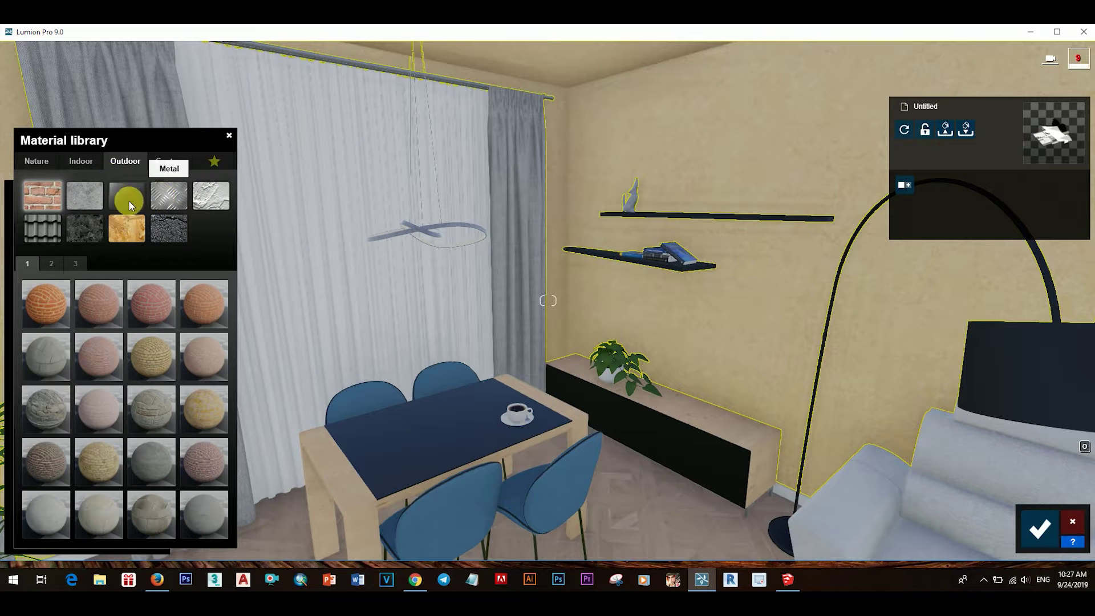
pyautogui.click(87, 191)
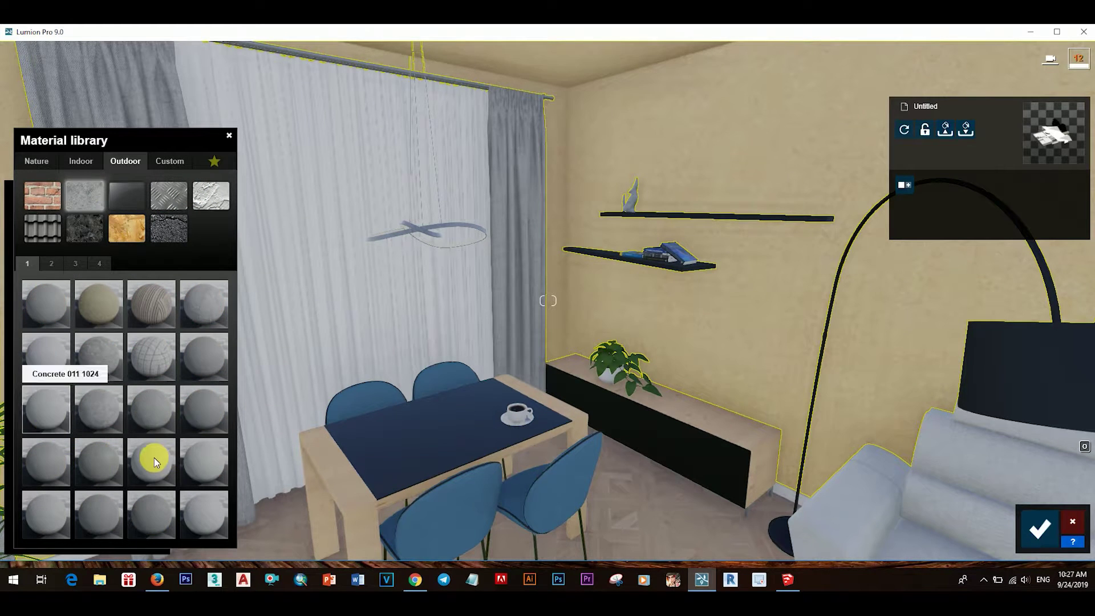
pyautogui.click(154, 457)
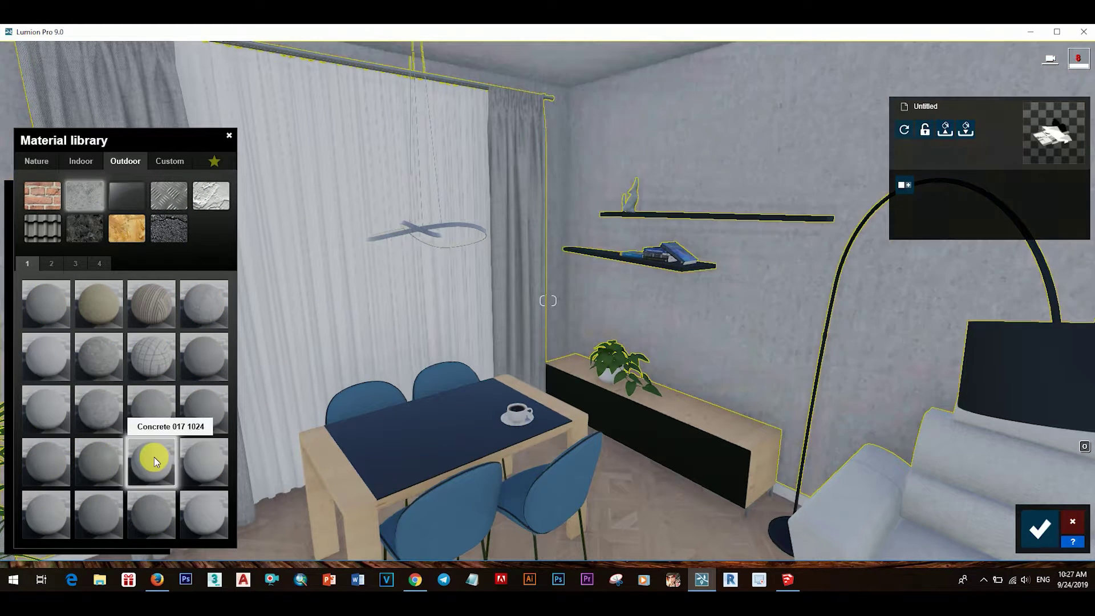
pyautogui.click(52, 262)
pyautogui.click(107, 303)
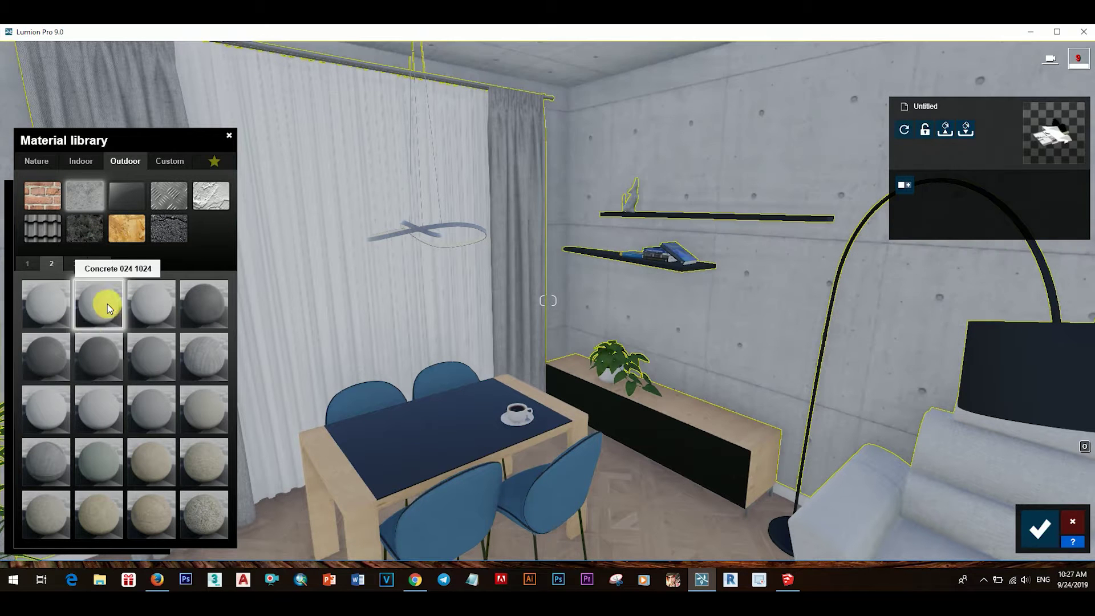
pyautogui.click(59, 409)
pyautogui.click(160, 410)
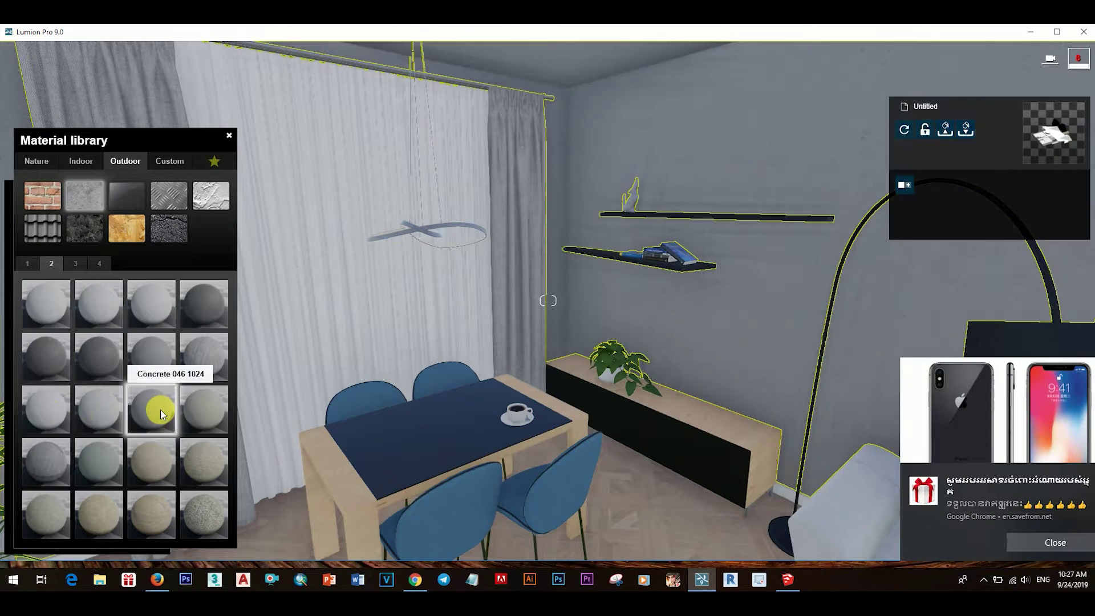
# Settle on Concrete 044 for the wall and open its material properties.
pyautogui.click(44, 410)
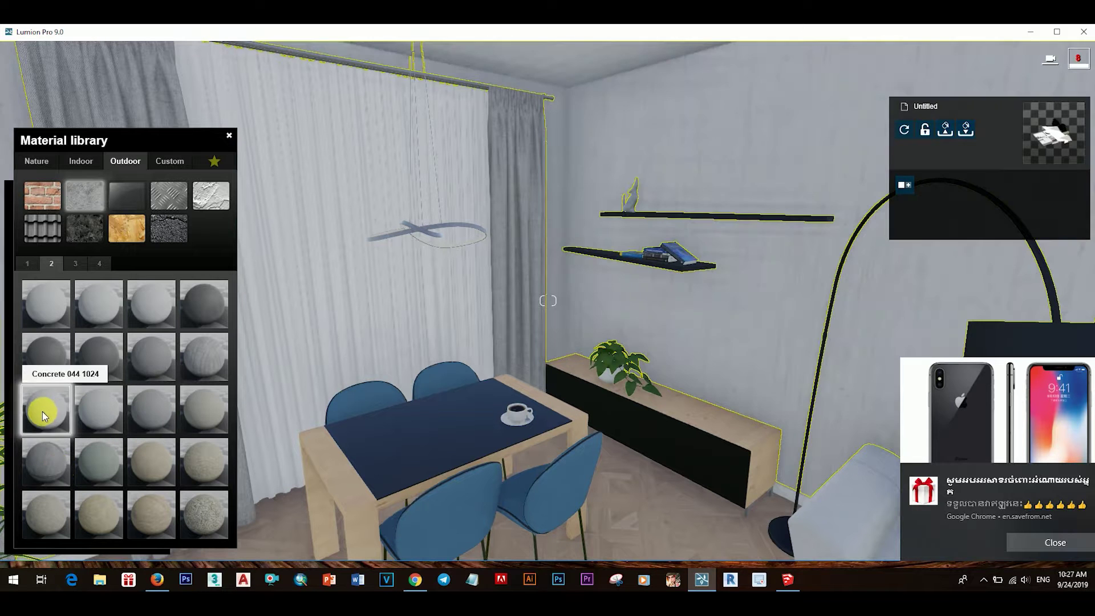
pyautogui.click(160, 426)
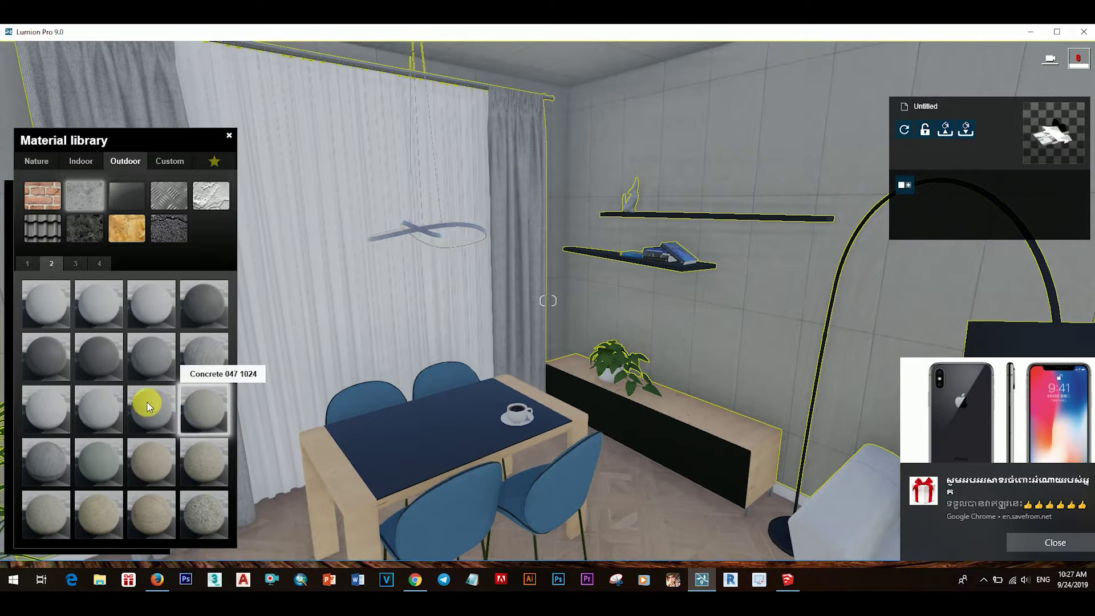
pyautogui.click(104, 413)
pyautogui.click(58, 410)
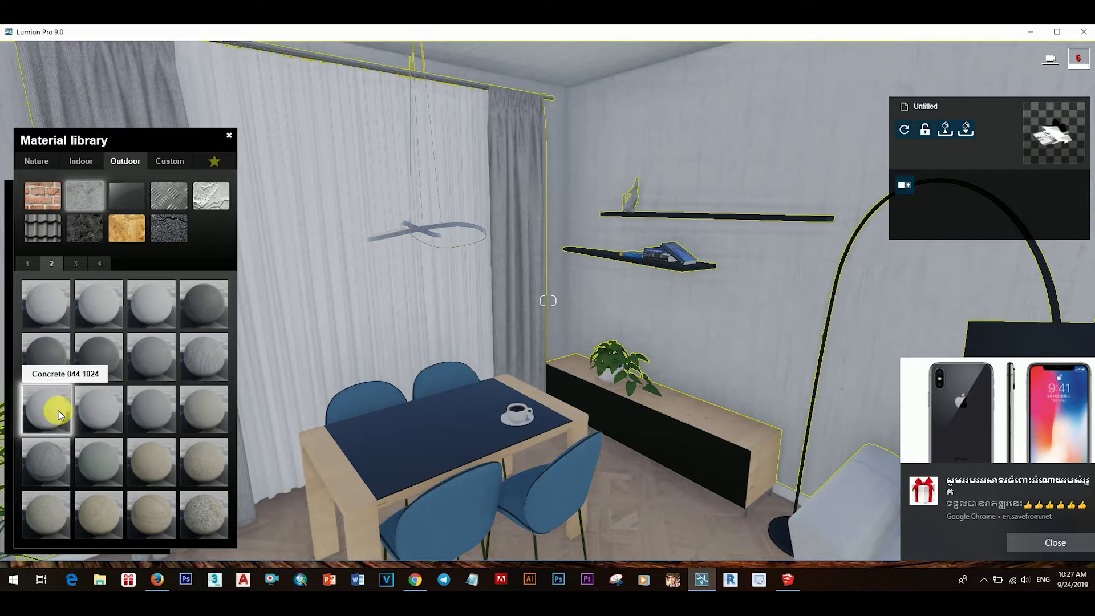
pyautogui.click(55, 415)
pyautogui.click(46, 418)
# Set wall gloss to 0.6, lower reflectivity and relief, colorize about 0.5, and dismiss the notification.
pyautogui.click(77, 380)
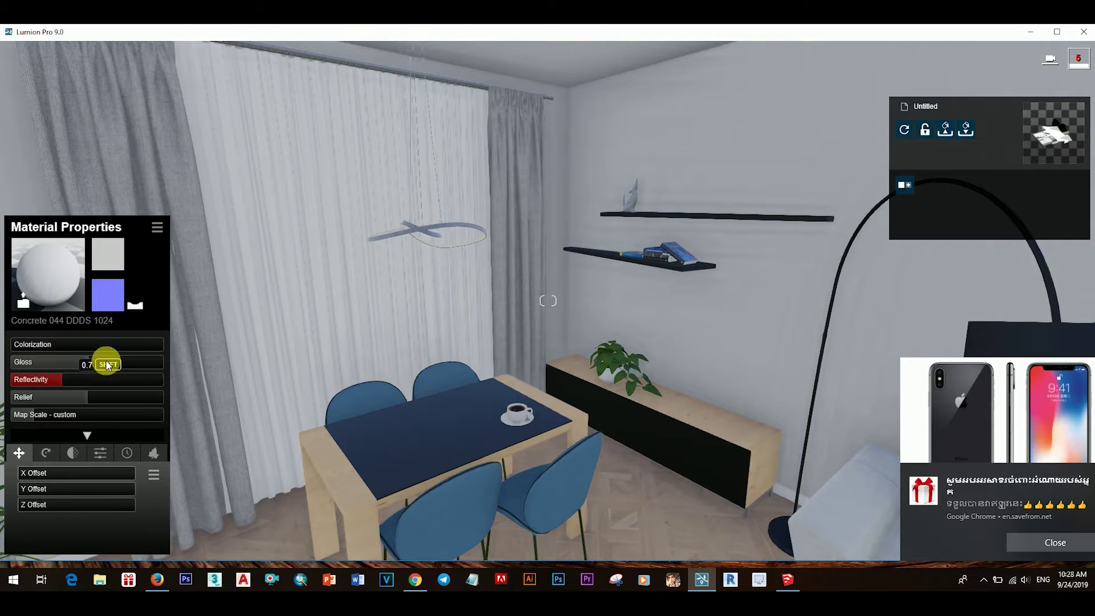
pyautogui.click(63, 397)
pyautogui.click(60, 361)
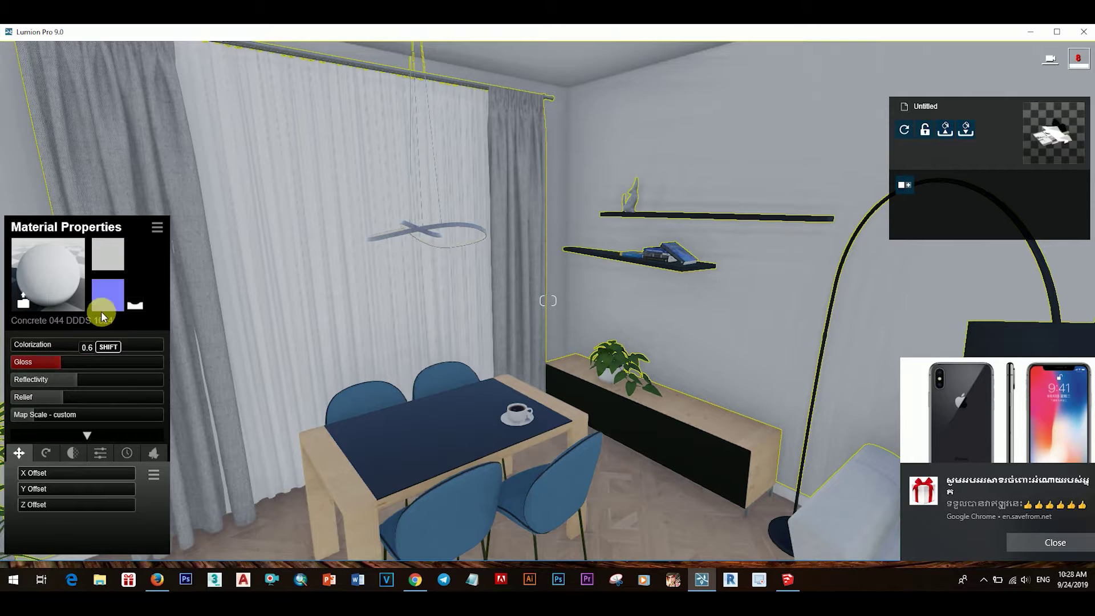
pyautogui.moveTo(20, 344); pyautogui.dragTo(121, 342)
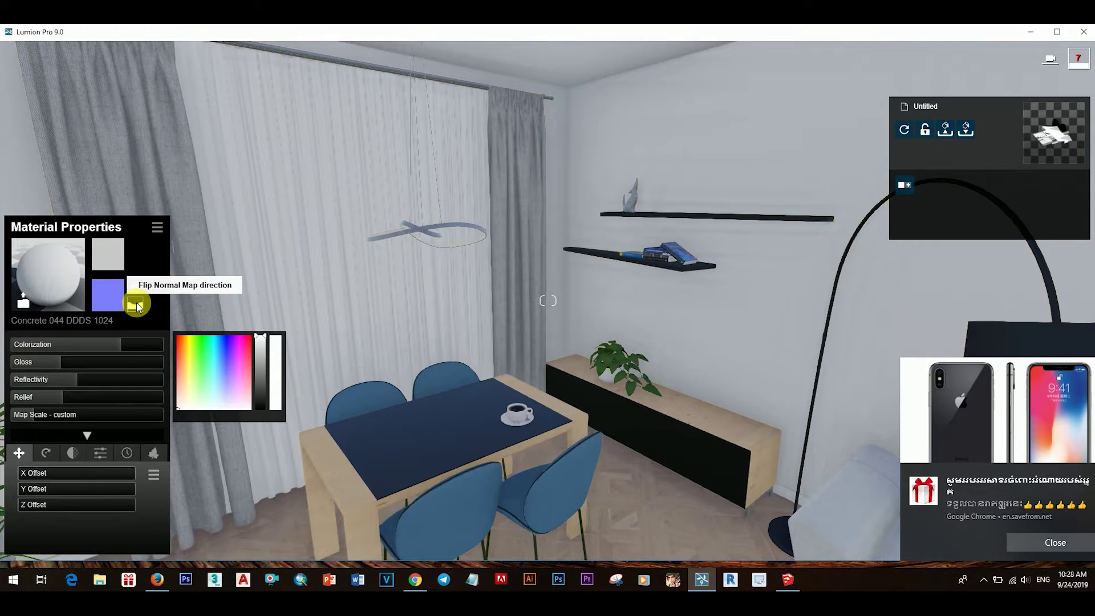
pyautogui.click(1087, 580)
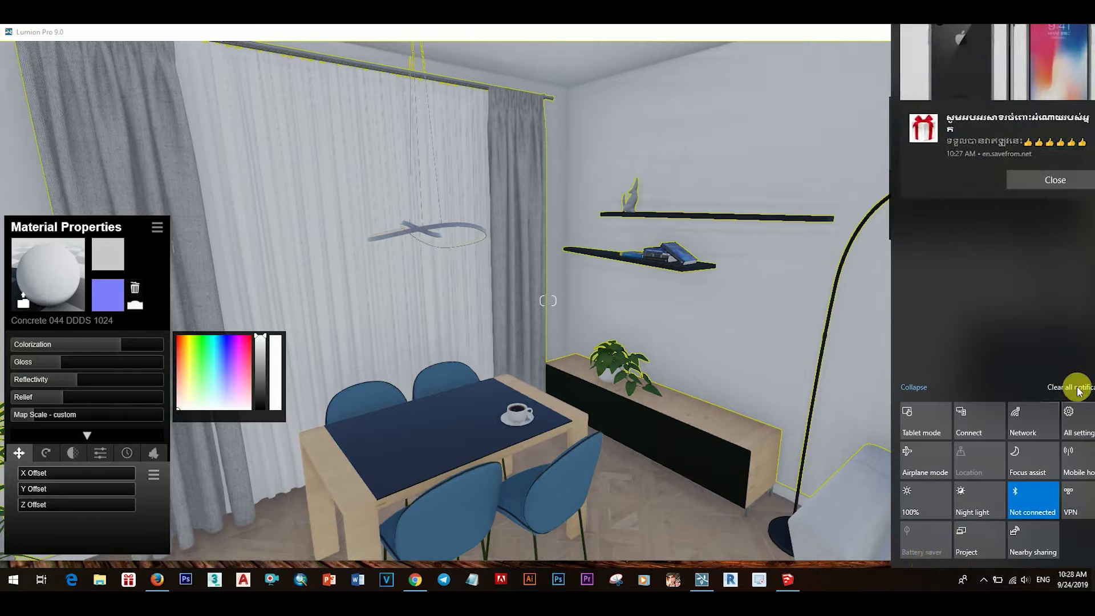
pyautogui.click(897, 506)
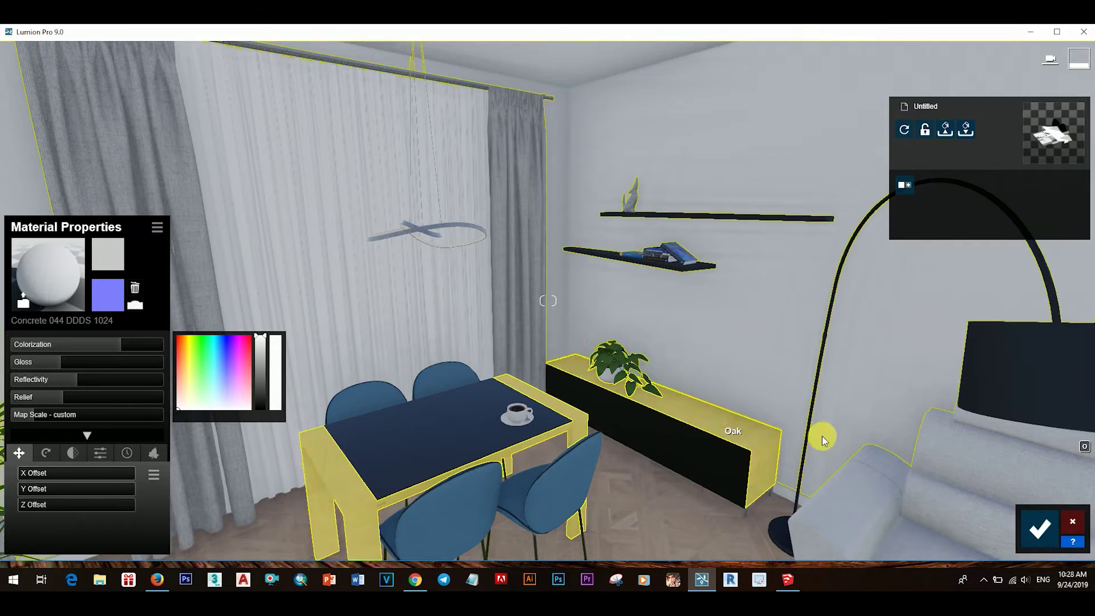
# Give the floor lamp a Standard material with low gloss and reflectivity and maximum colorization.
pyautogui.moveTo(502, 335); pyautogui.dragTo(742, 337, button='right')
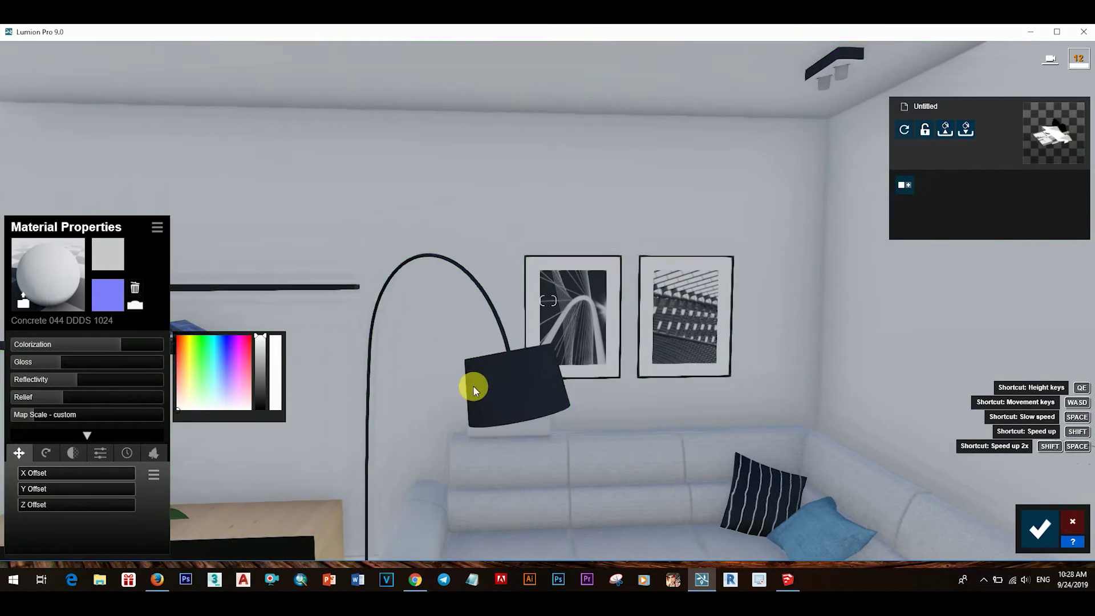
pyautogui.click(508, 379)
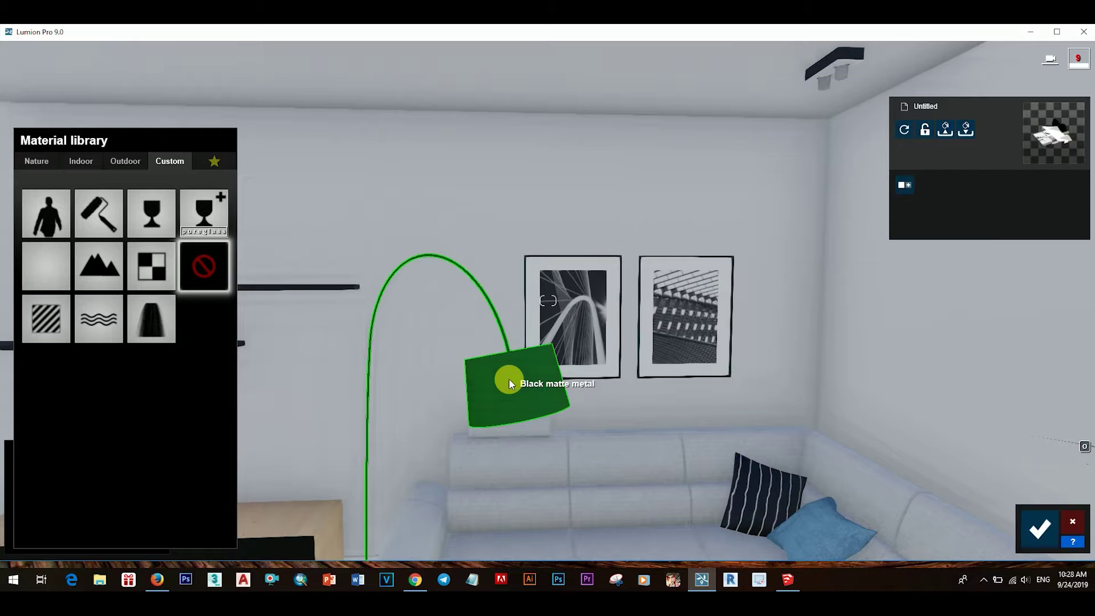
pyautogui.click(55, 319)
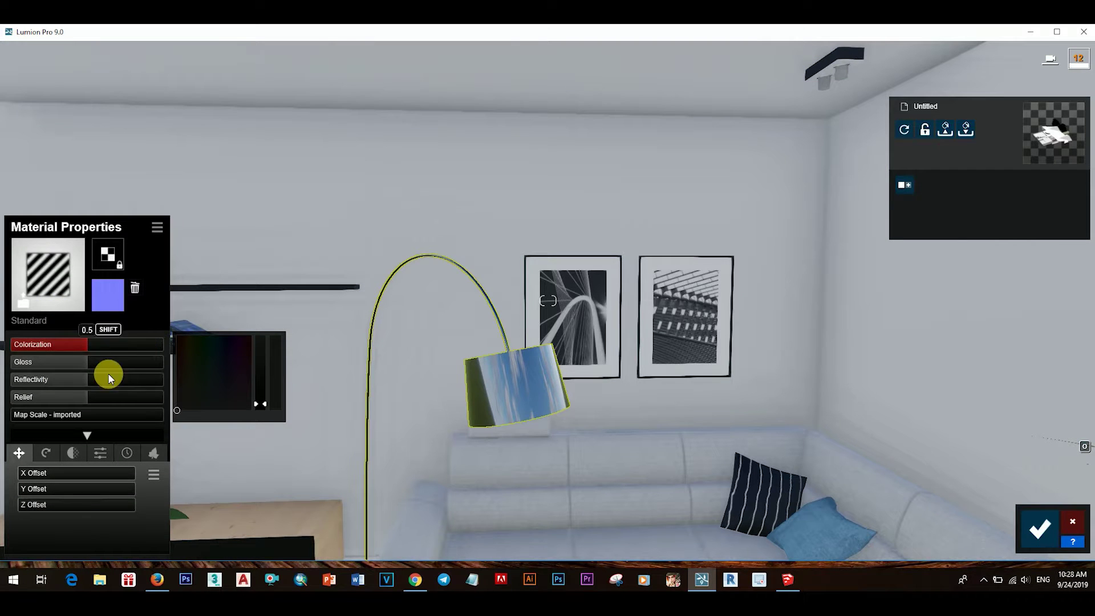
pyautogui.click(62, 363)
pyautogui.moveTo(75, 380); pyautogui.dragTo(55, 381)
pyautogui.click(83, 399)
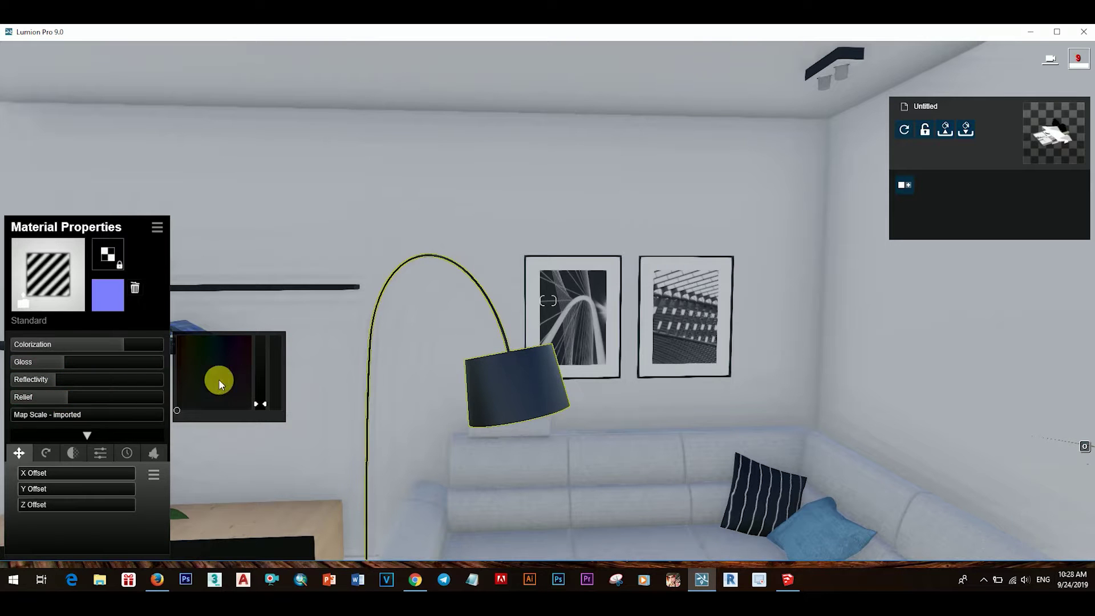
pyautogui.click(153, 344)
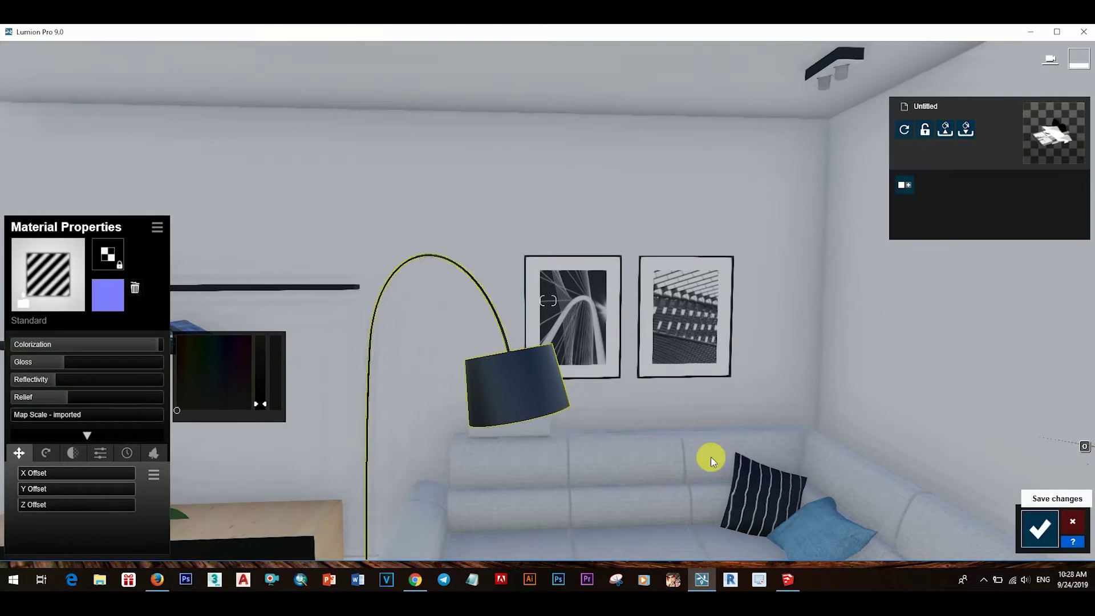
# Save the lamp material, reposition the camera, and switch over to the SketchUp model.
pyautogui.click(1039, 528)
pyautogui.press('s')
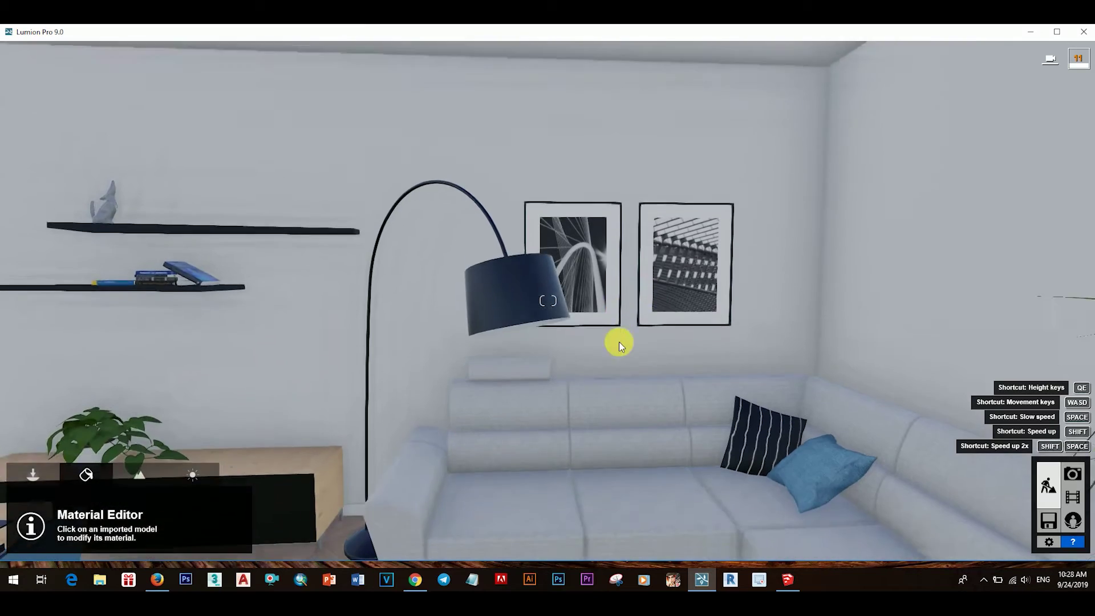
pyautogui.press('q')
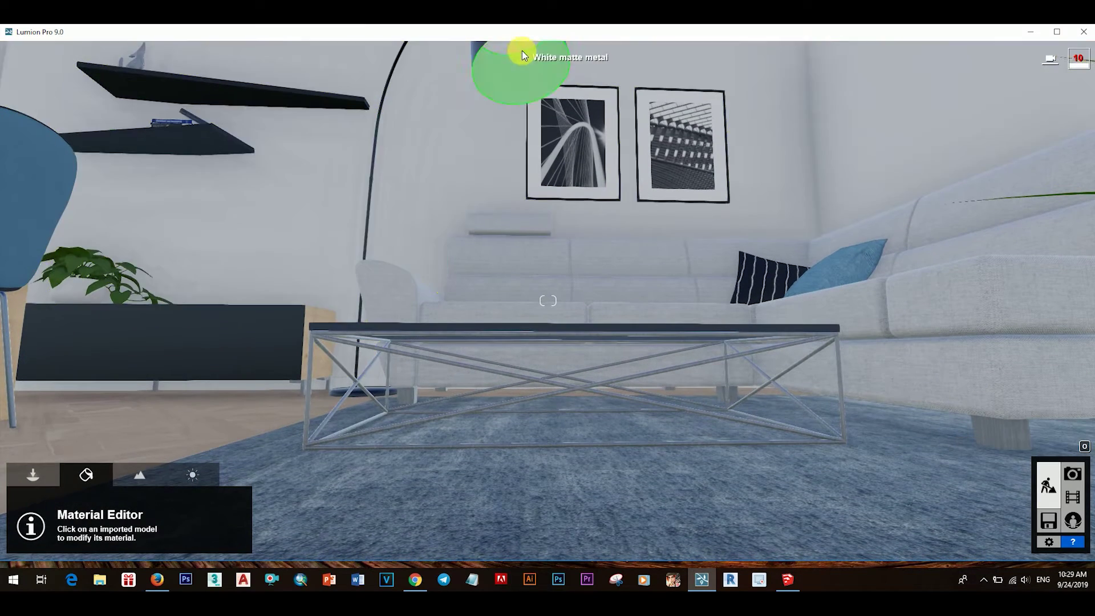
pyautogui.click(518, 49)
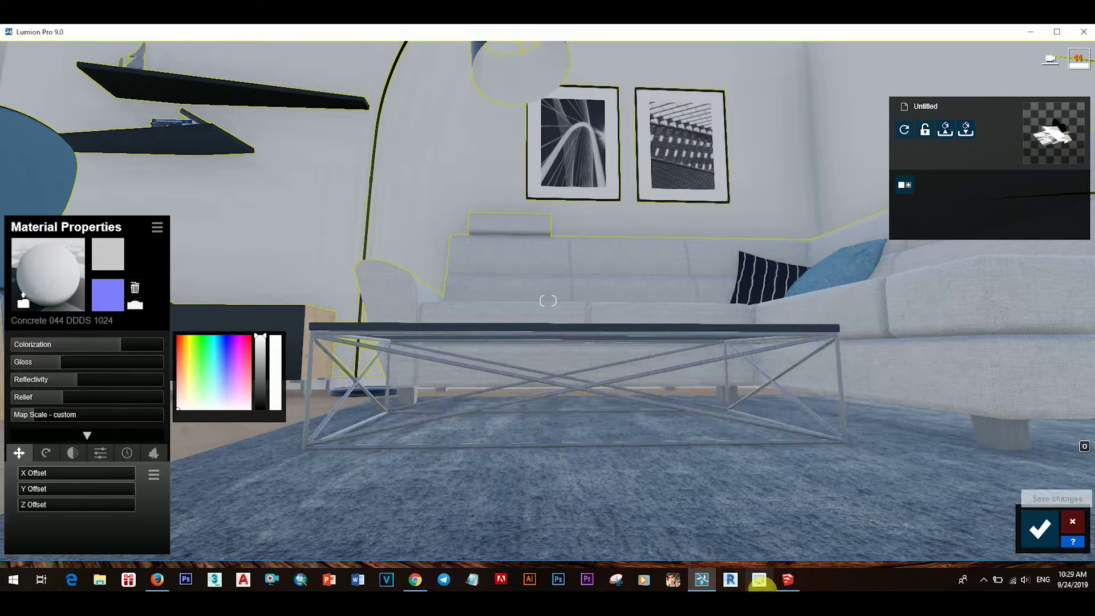
pyautogui.click(789, 580)
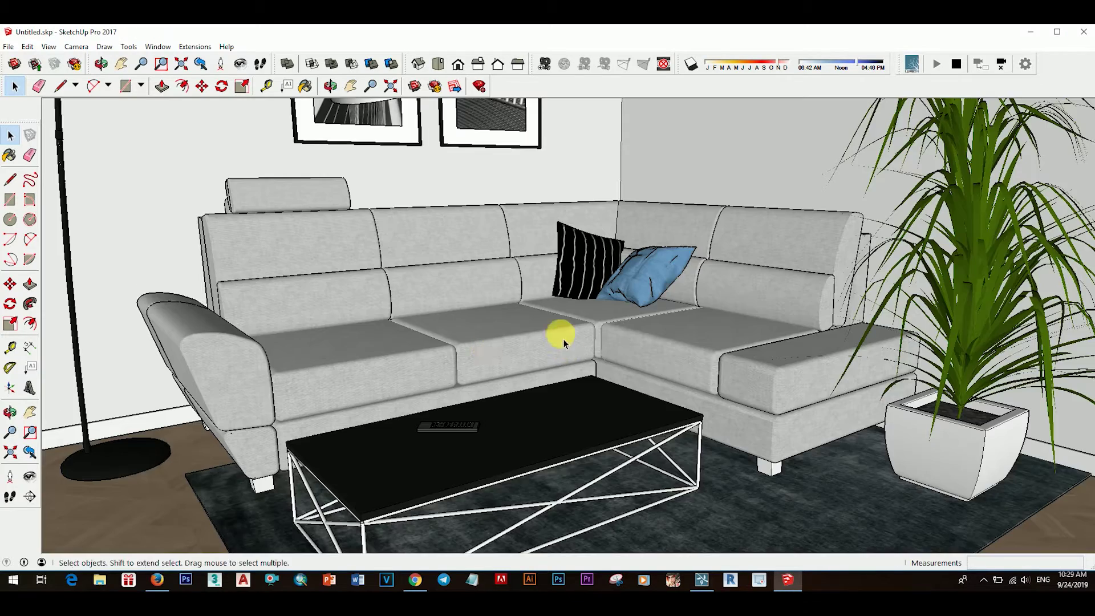
# Paint the bulb face inside the lamp group's shade with red Color A03.
pyautogui.moveTo(564, 337)
pyautogui.mouseDown(button='middle')
pyautogui.moveTo(568, 319)
pyautogui.moveTo(449, 229)
pyautogui.moveTo(435, 240)
pyautogui.moveTo(433, 224)
pyautogui.moveTo(408, 313)
pyautogui.mouseUp(button='middle')
pyautogui.doubleClick(407, 316)
pyautogui.click(406, 316)
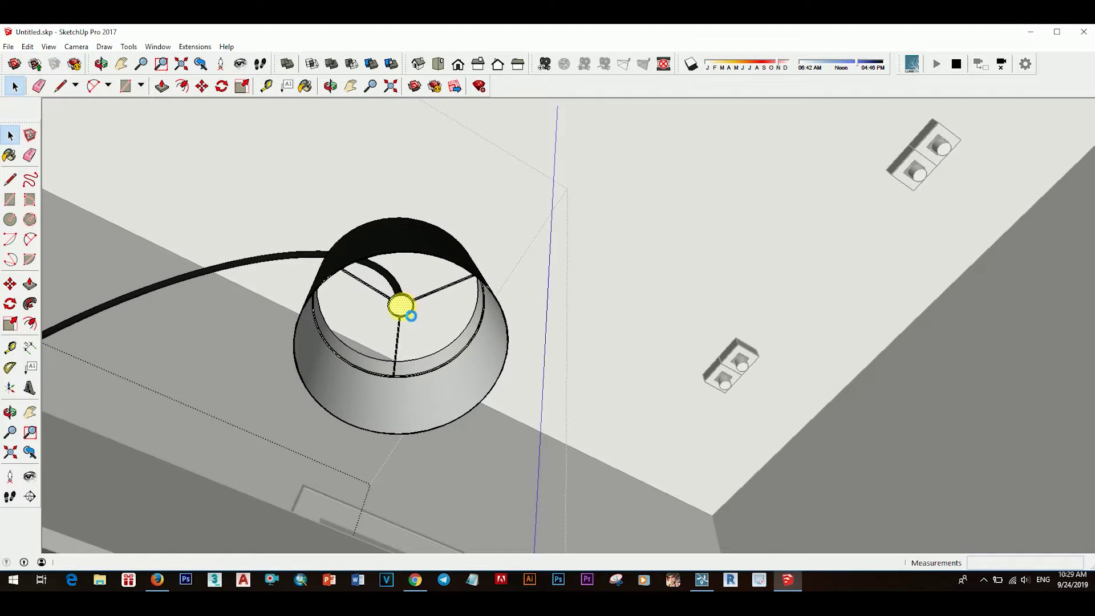
pyautogui.press('b')
pyautogui.moveTo(417, 333)
pyautogui.mouseDown(button='middle')
pyautogui.moveTo(501, 366)
pyautogui.moveTo(472, 330)
pyautogui.moveTo(673, 403)
pyautogui.mouseUp(button='middle')
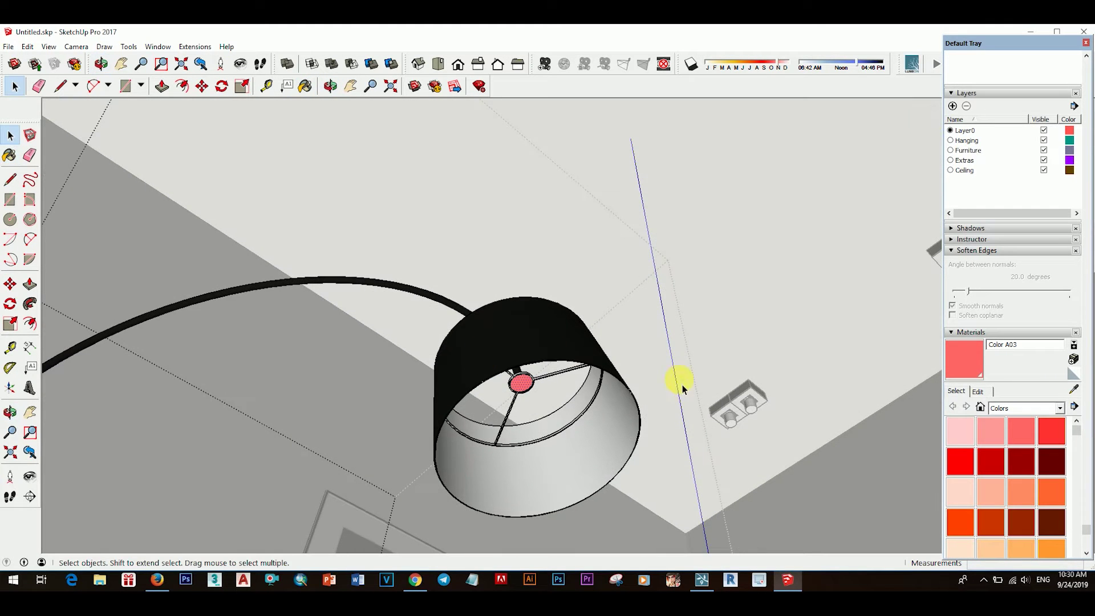
pyautogui.click(1086, 43)
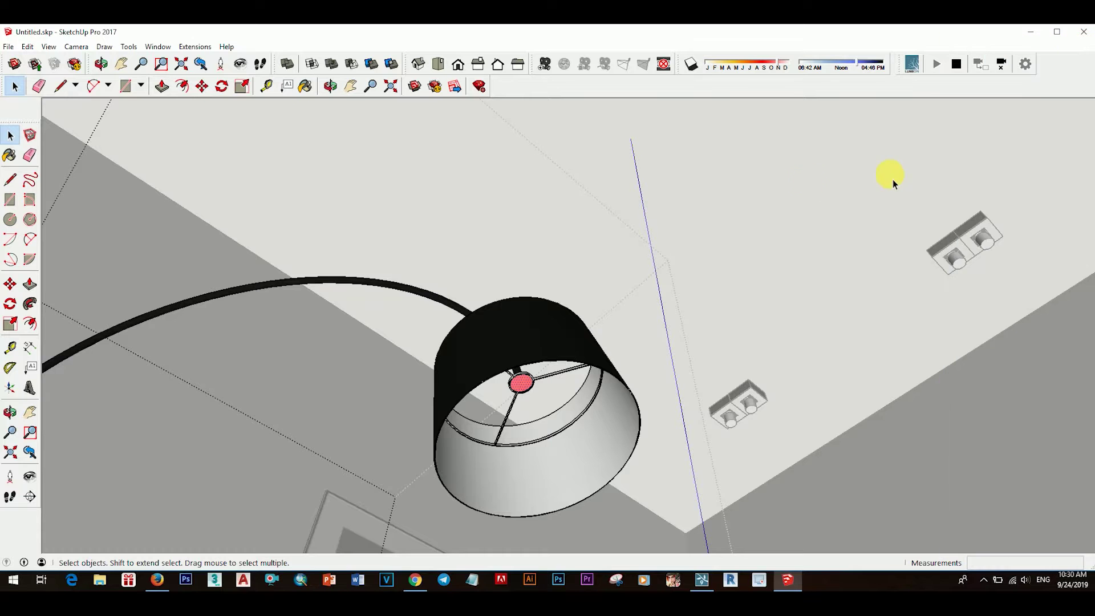
pyautogui.press('Escape')
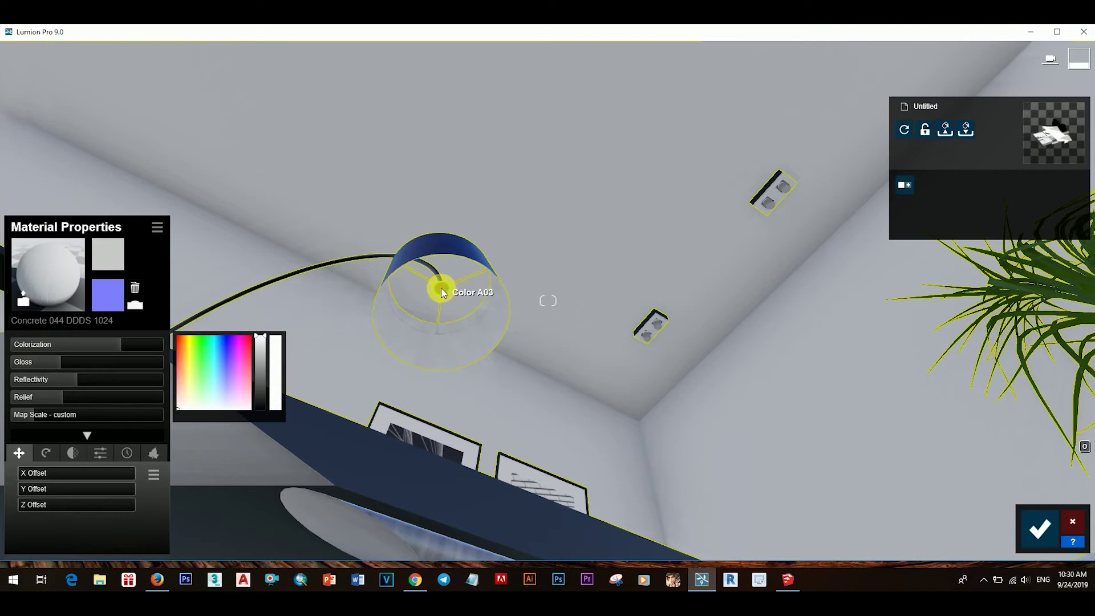
# Give the red bulb a Standard material with raised emissive glow and save it.
pyautogui.click(440, 287)
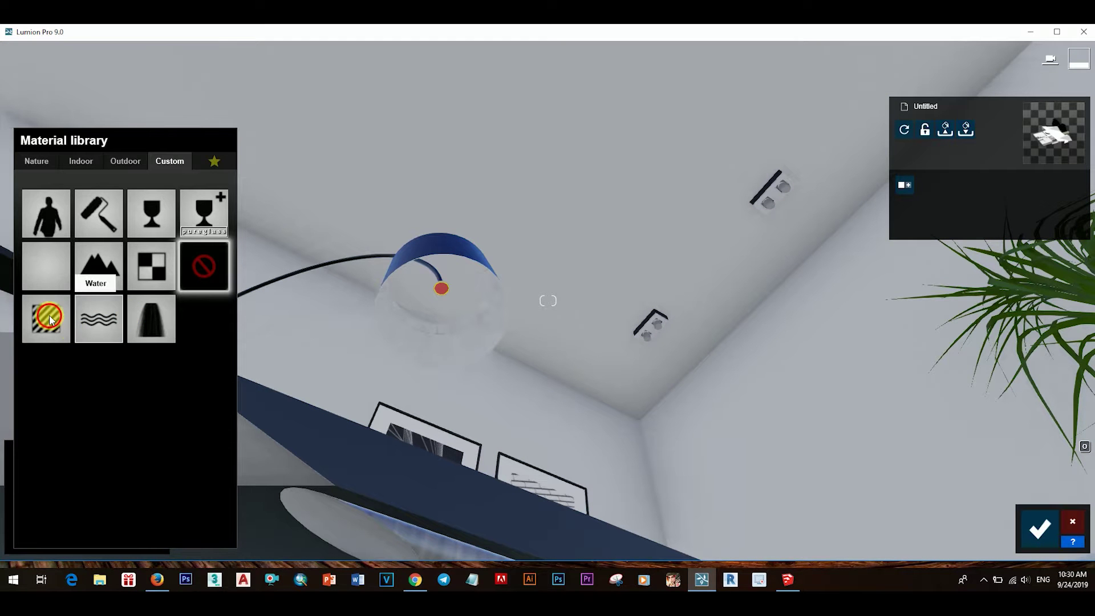
pyautogui.click(49, 315)
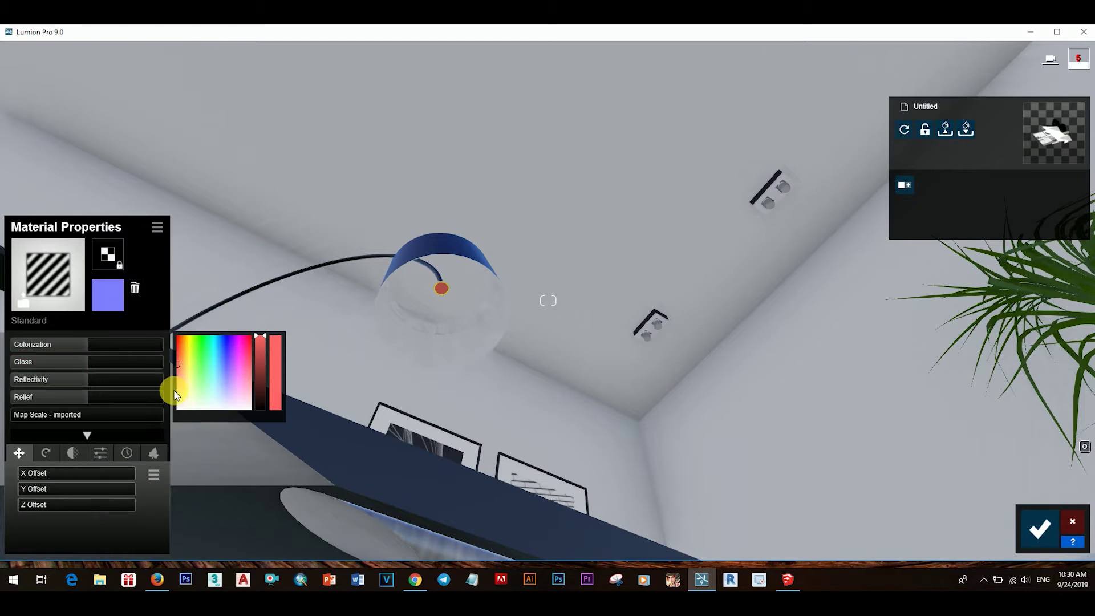
pyautogui.click(127, 452)
pyautogui.click(100, 453)
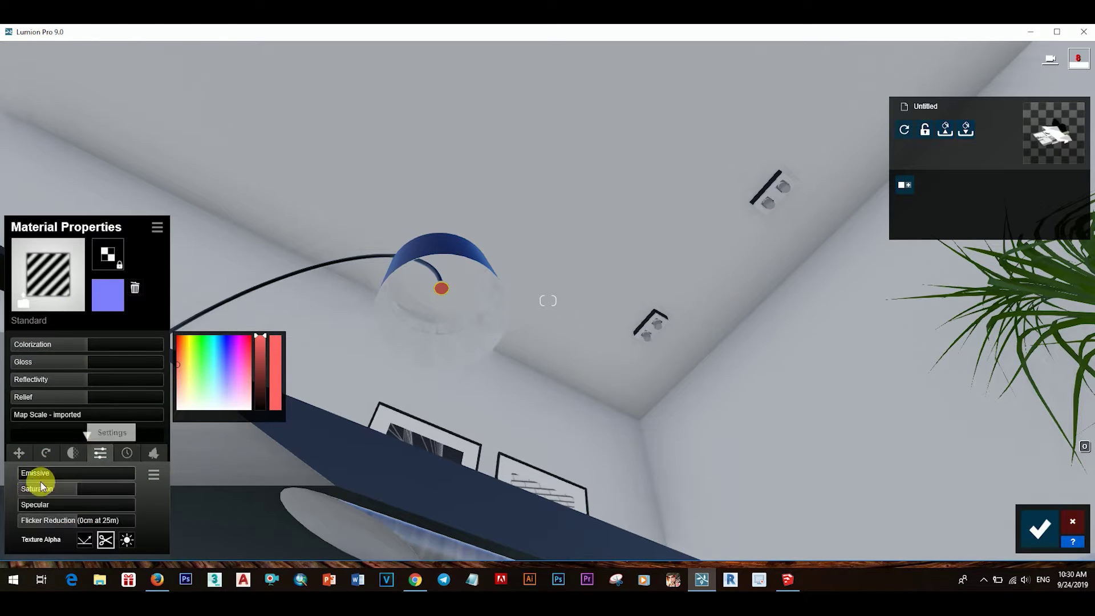
pyautogui.moveTo(104, 472); pyautogui.dragTo(108, 474)
pyautogui.moveTo(109, 474)
pyautogui.mouseDown(button='right')
pyautogui.moveTo(108, 514)
pyautogui.moveTo(126, 229)
pyautogui.mouseUp(button='right')
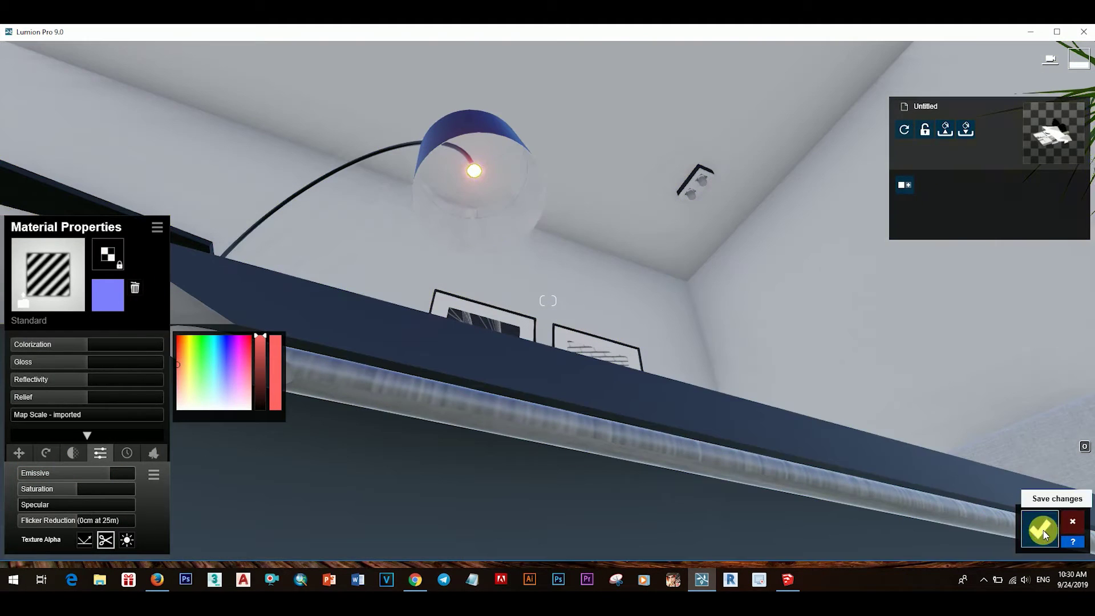
pyautogui.click(1043, 529)
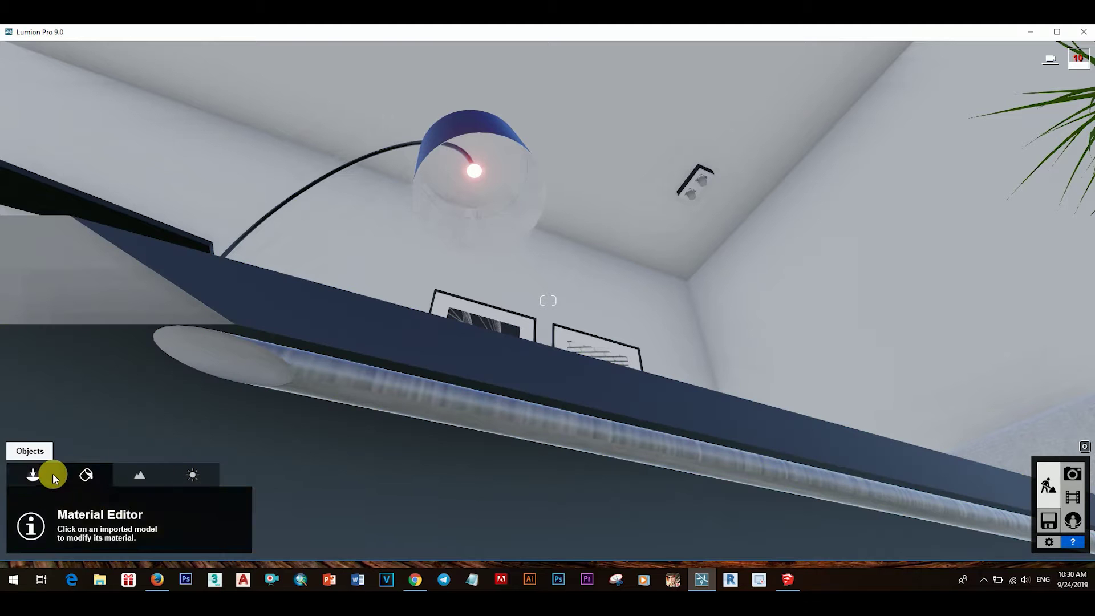
# Place a spotlight from the Lights library inside the floor lamp's shade.
pyautogui.click(52, 473)
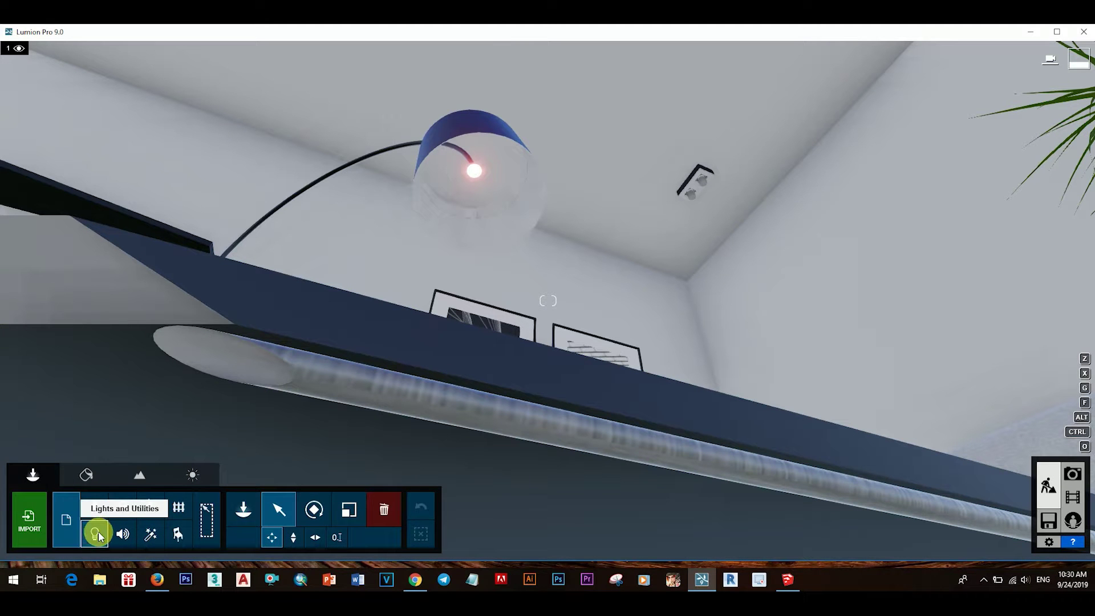
pyautogui.click(243, 510)
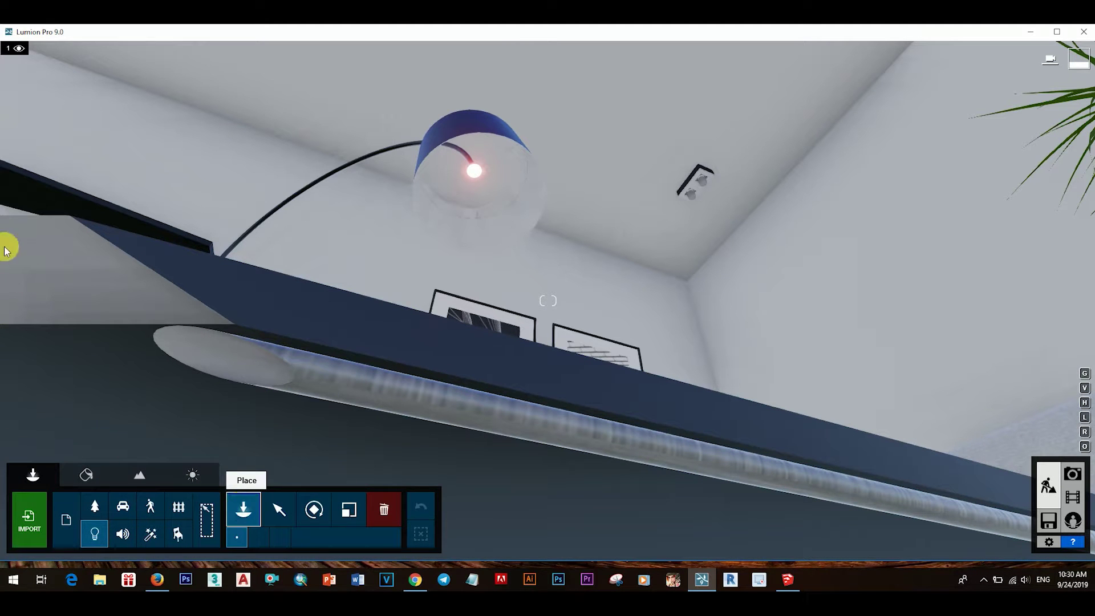
pyautogui.click(193, 190)
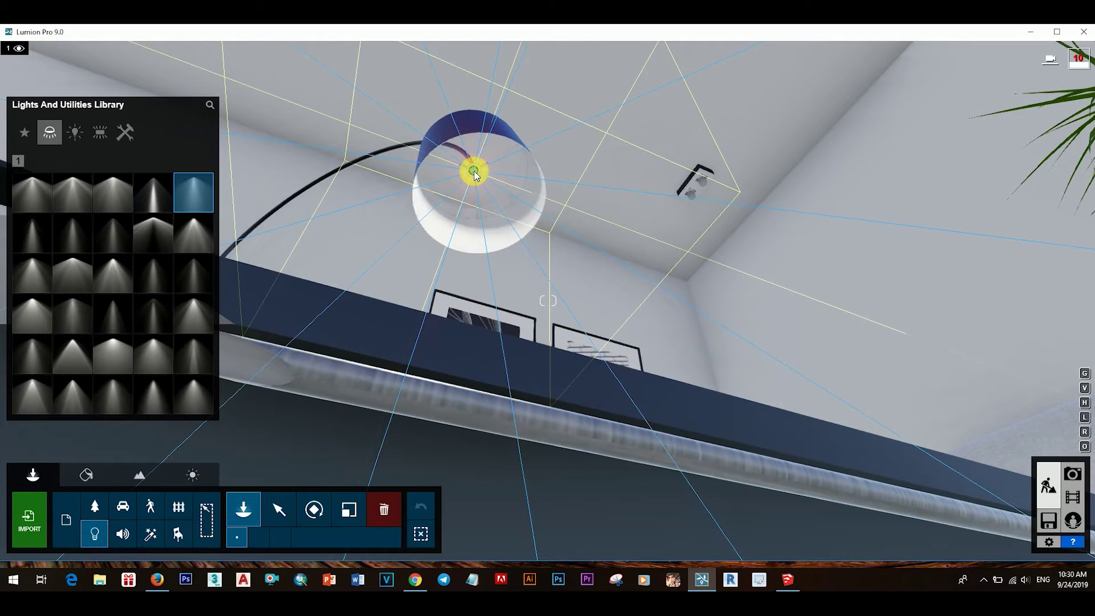
pyautogui.click(474, 172)
pyautogui.moveTo(473, 172); pyautogui.dragTo(525, 241, button='right')
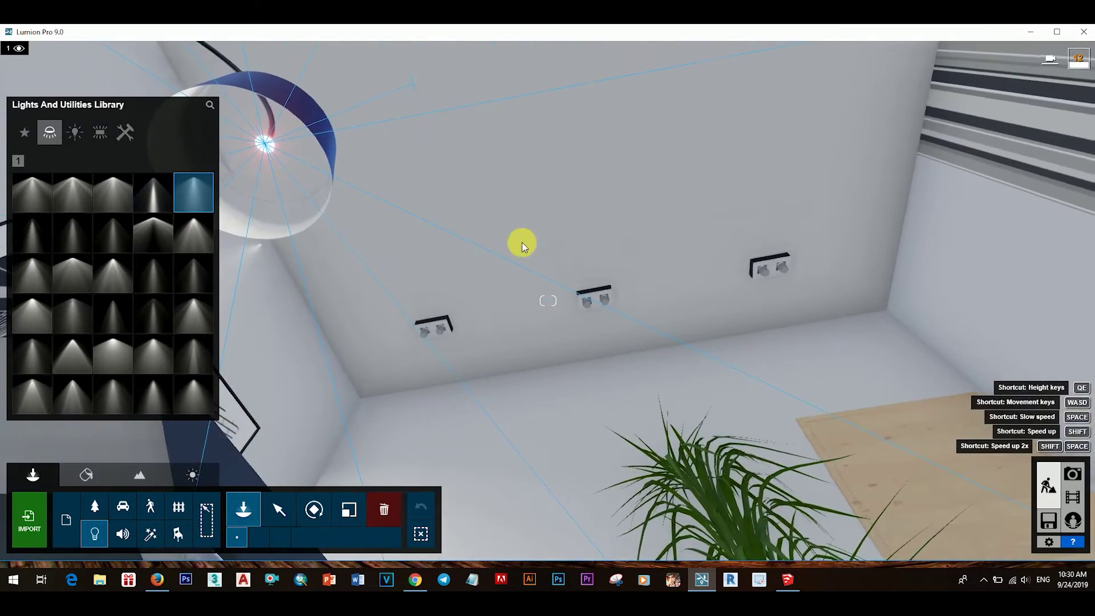
# Browse the object categories to Utilities and choose the Reflection control object.
pyautogui.click(75, 132)
pyautogui.click(100, 133)
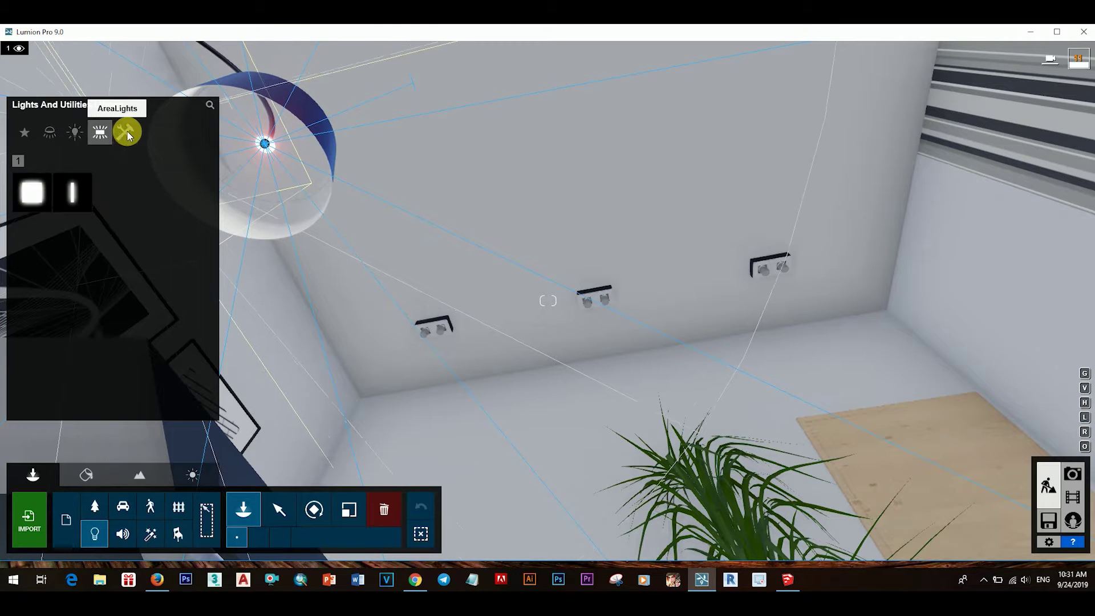
pyautogui.click(101, 135)
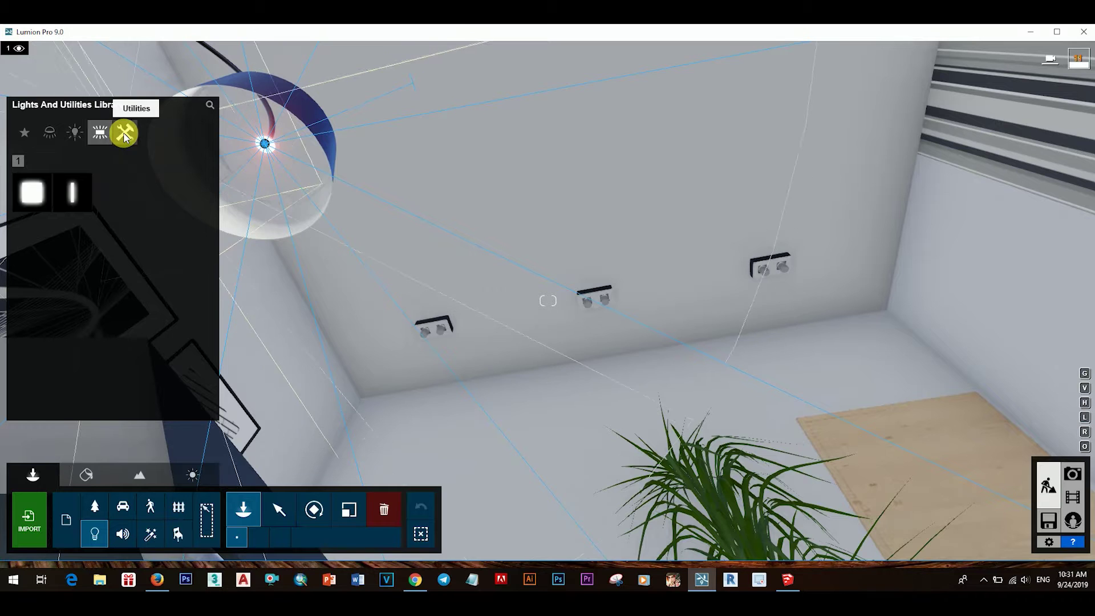
pyautogui.click(126, 136)
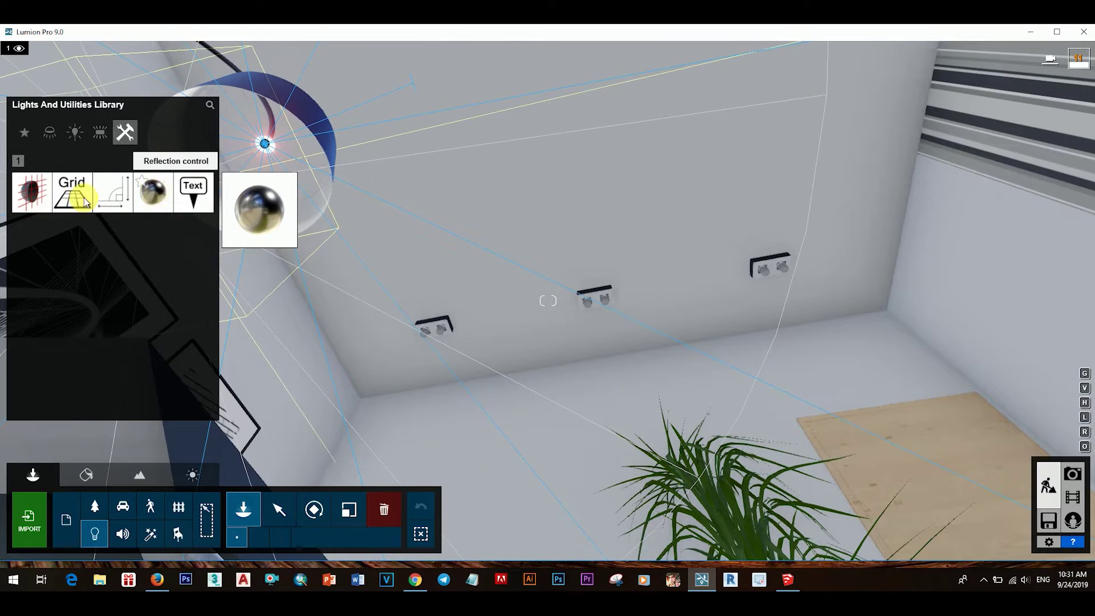
pyautogui.click(156, 190)
# Place a Reflection control sphere beside the blue chairs, then return to the Select/Move tool.
pyautogui.moveTo(553, 374)
pyautogui.mouseDown(button='right')
pyautogui.moveTo(568, 365)
pyautogui.moveTo(571, 456)
pyautogui.mouseUp(button='right')
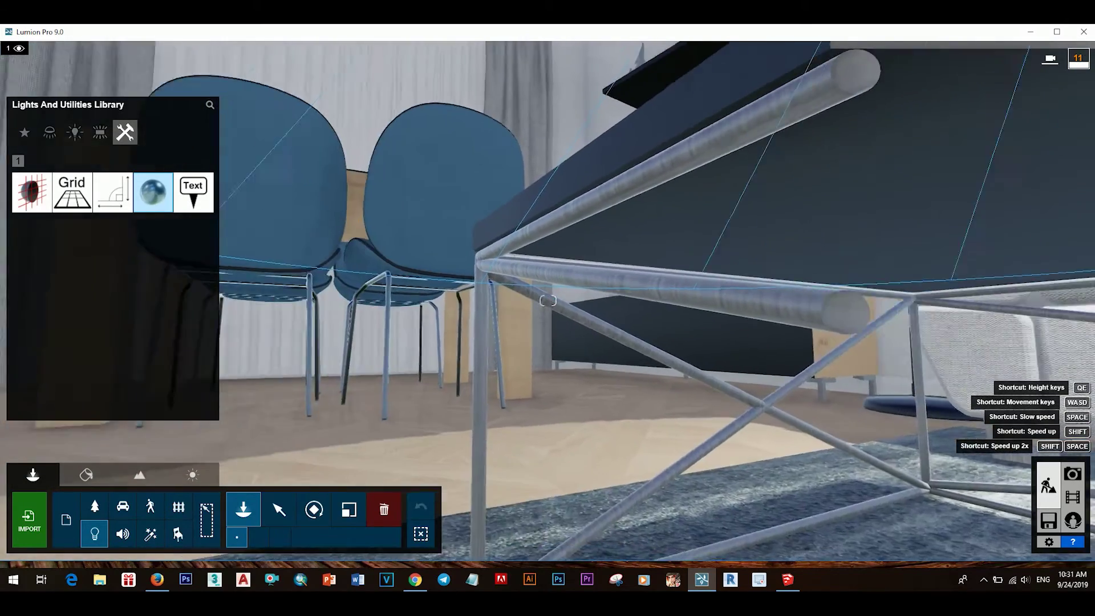
pyautogui.moveTo(684, 320); pyautogui.dragTo(621, 320, button='right')
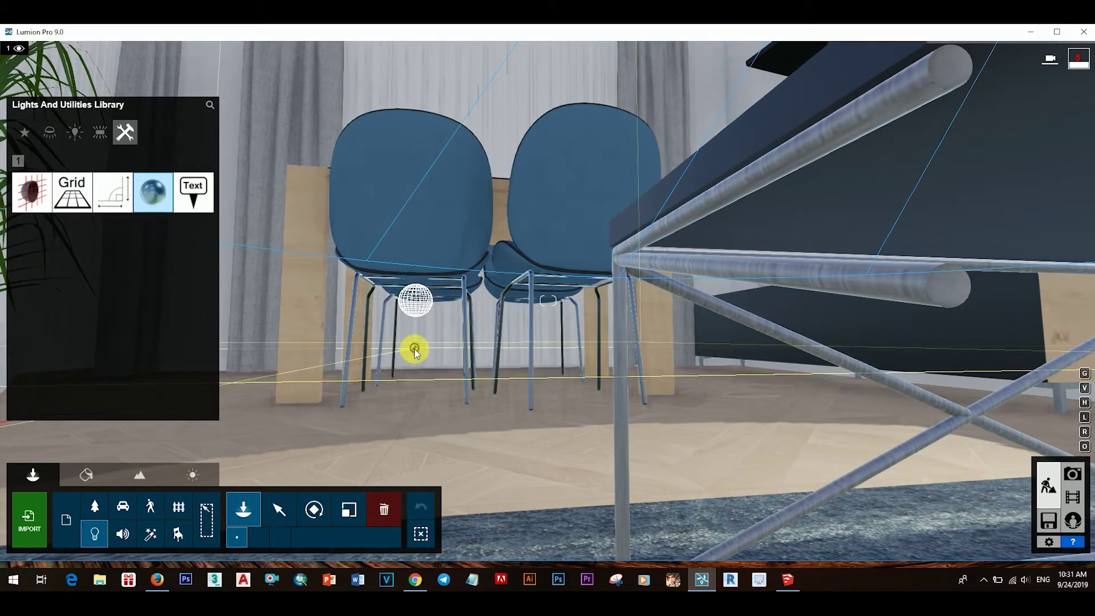
pyautogui.click(415, 370)
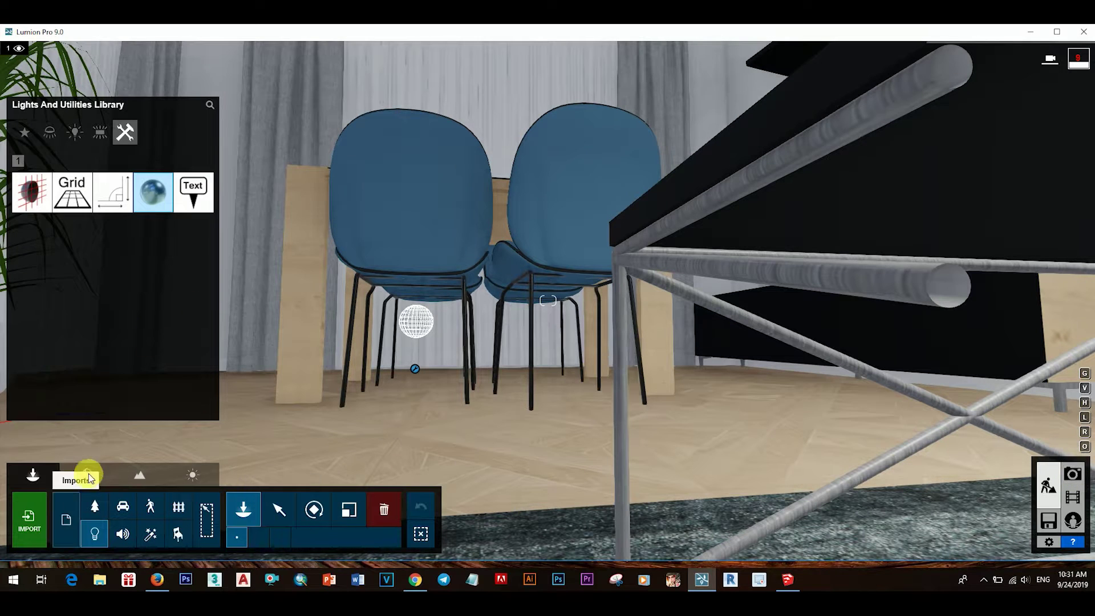
pyautogui.click(279, 508)
pyautogui.moveTo(652, 294); pyautogui.dragTo(211, 529, button='right')
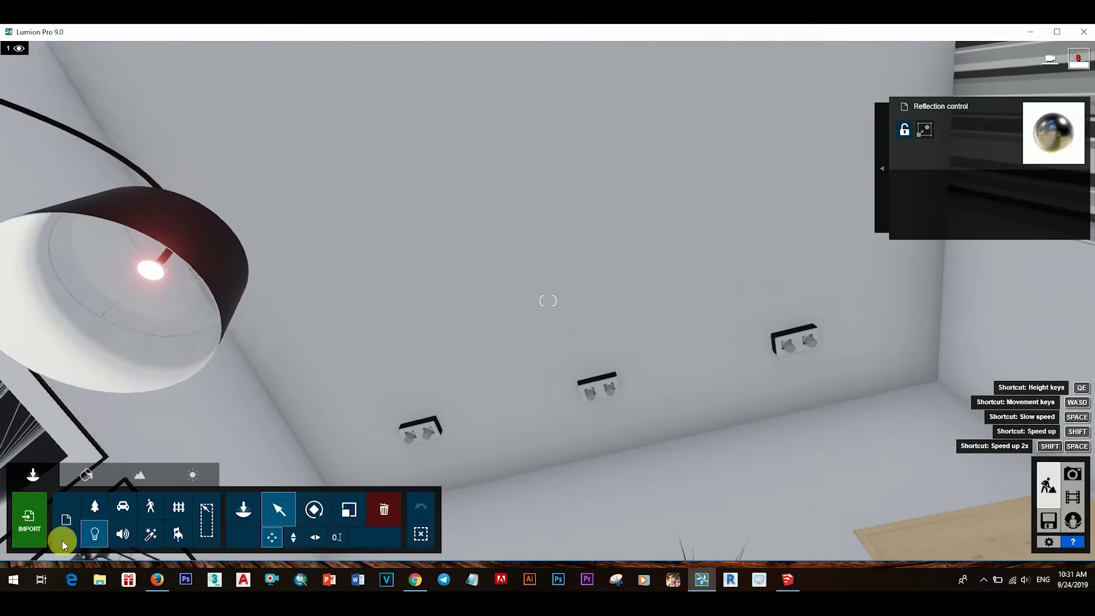
# Give the ceiling spotlight fittings a Standard material with emissive about 6.5 and save it.
pyautogui.click(86, 475)
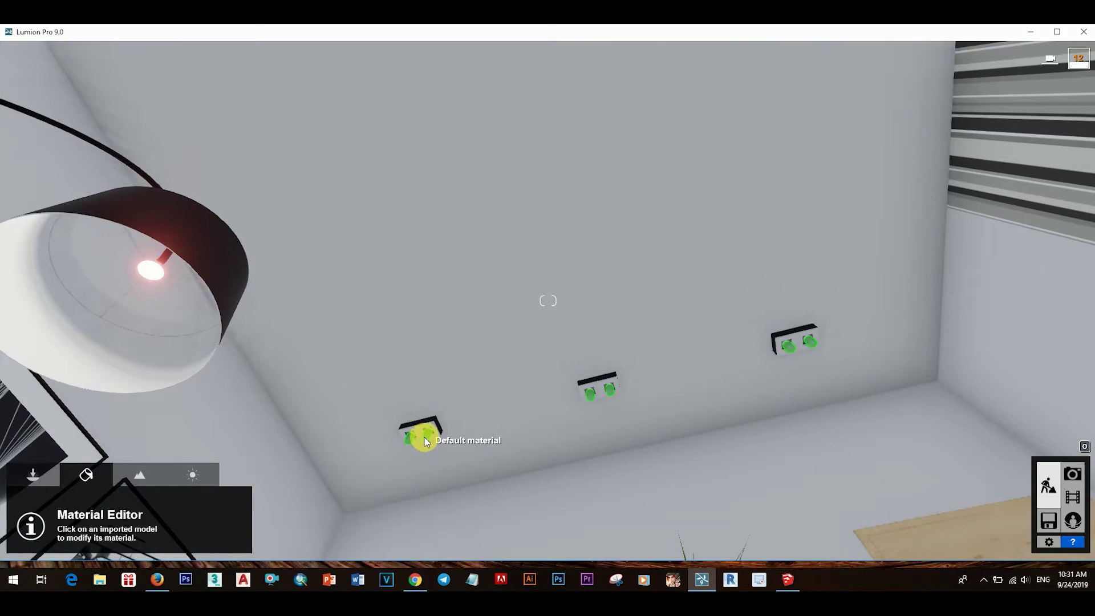
pyautogui.click(425, 444)
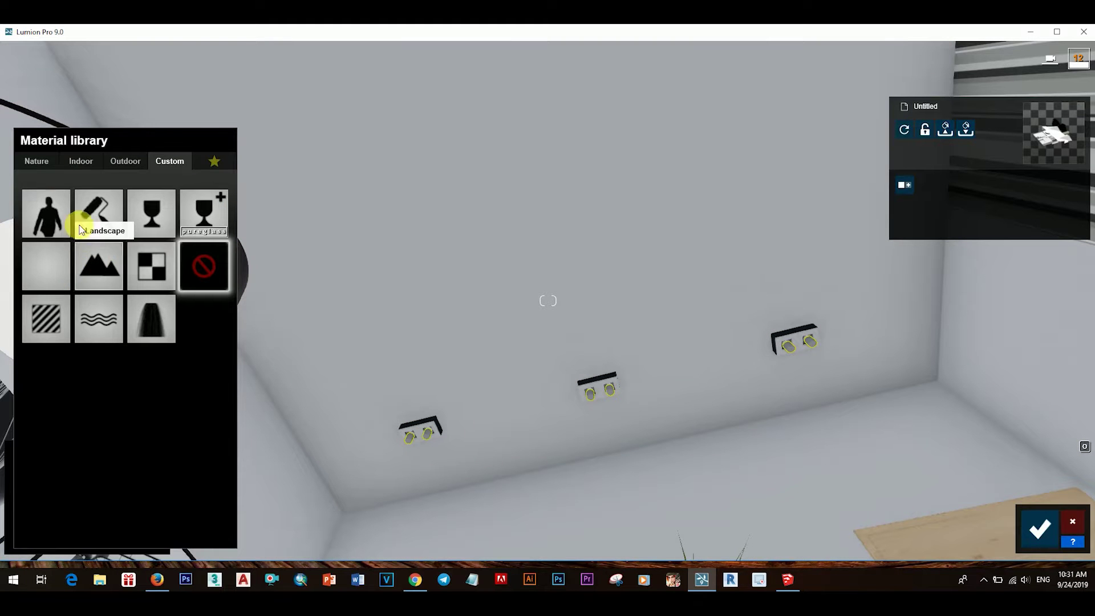
pyautogui.click(42, 326)
pyautogui.moveTo(73, 470); pyautogui.dragTo(108, 467)
pyautogui.moveTo(605, 400); pyautogui.dragTo(514, 343, button='right')
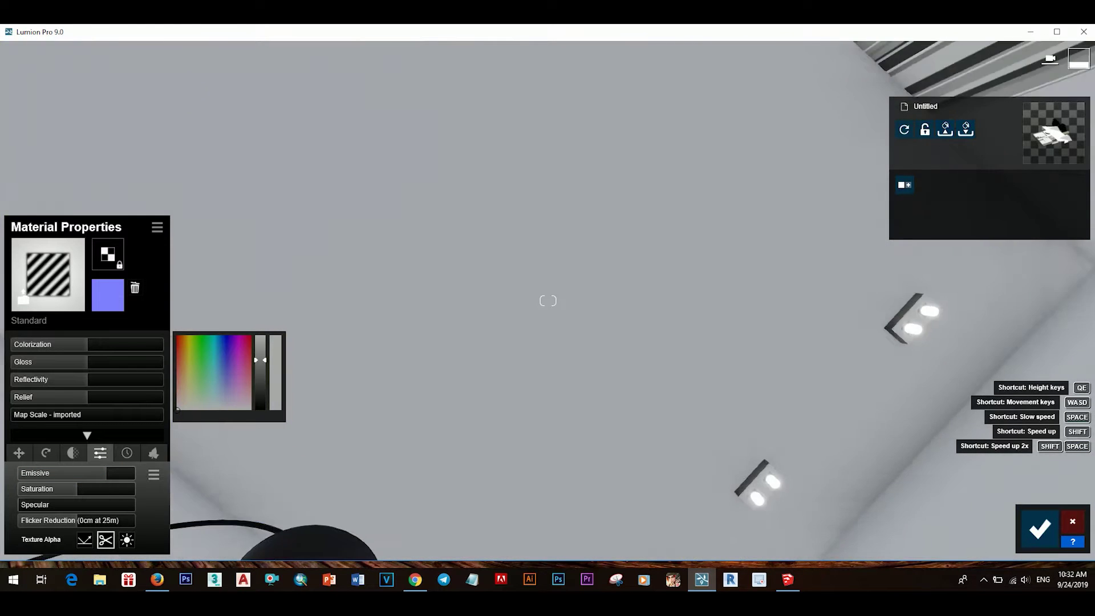
pyautogui.moveTo(548, 300); pyautogui.dragTo(491, 342, button='right')
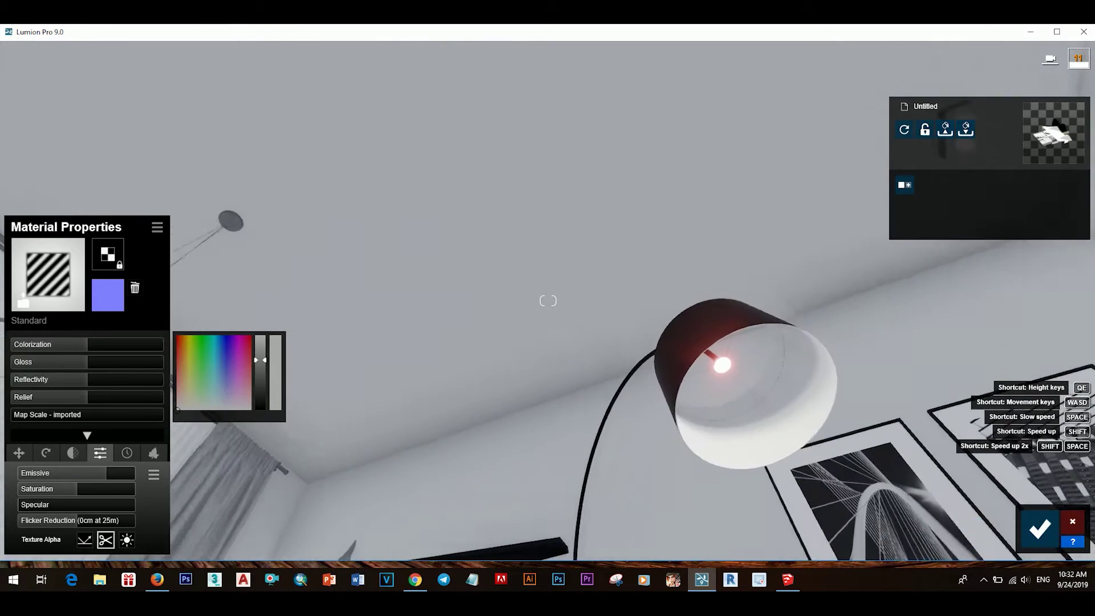
pyautogui.moveTo(548, 301); pyautogui.dragTo(547, 399, button='right')
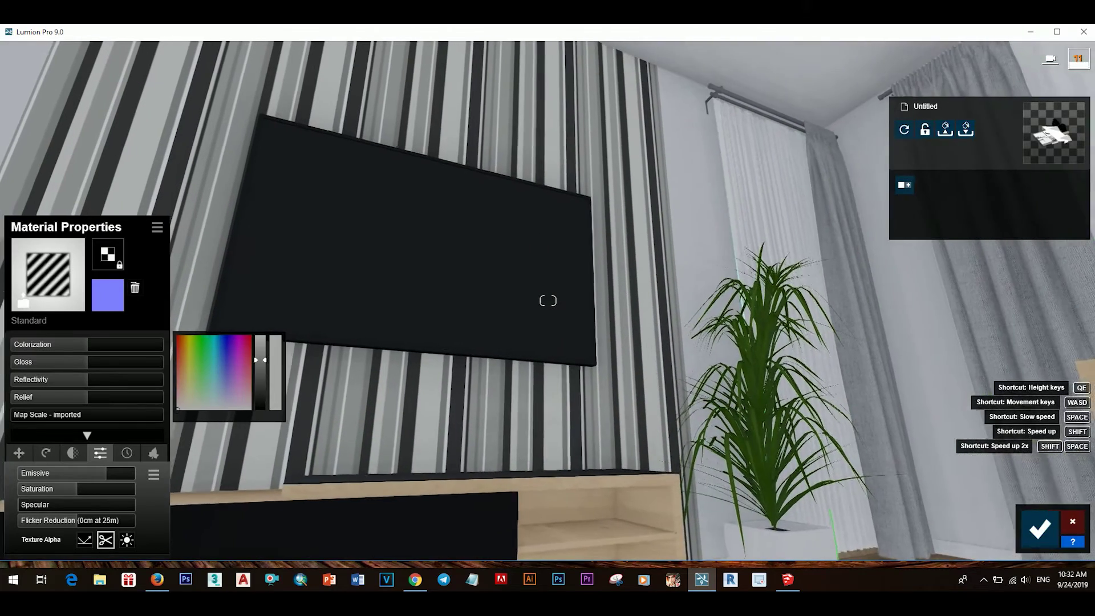
pyautogui.moveTo(548, 301); pyautogui.dragTo(604, 301, button='right')
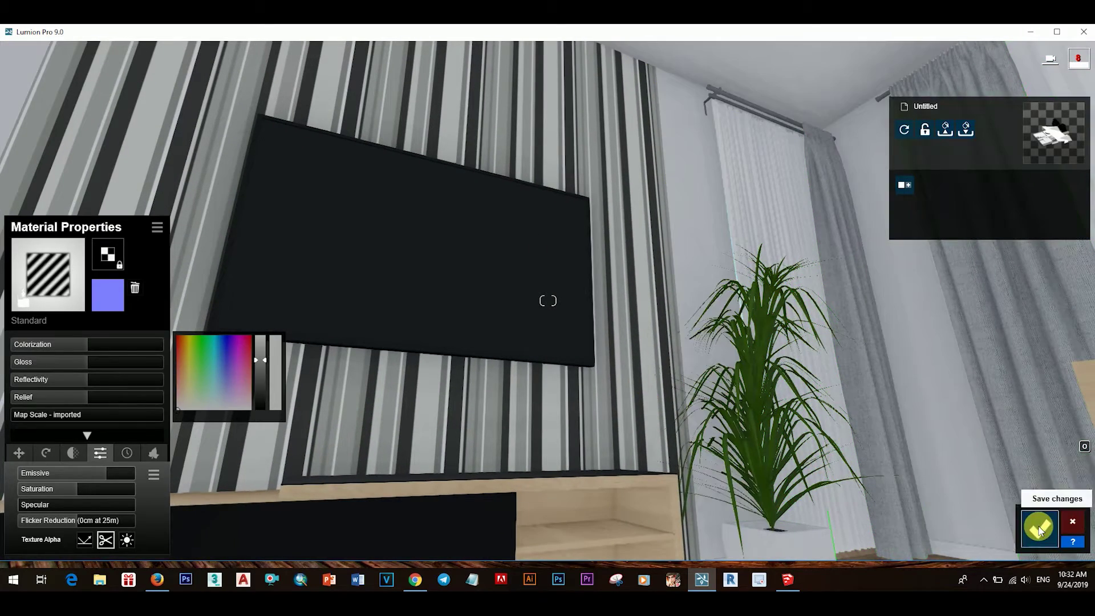
pyautogui.click(1040, 530)
# Give the plant leaves a dark-green tinted Standard material with adjusted gloss.
pyautogui.click(767, 442)
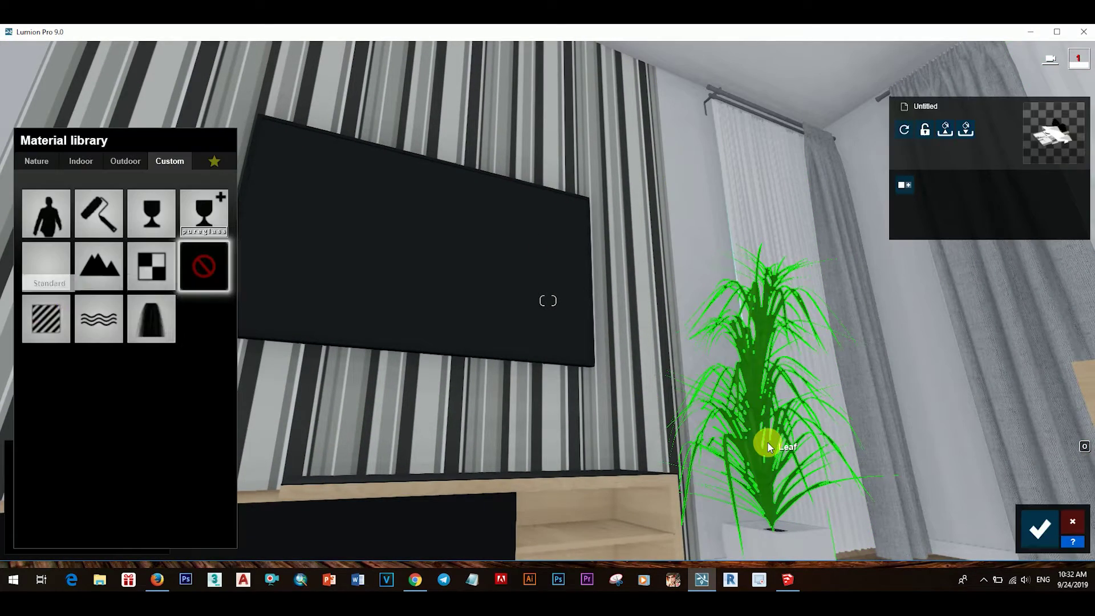
pyautogui.click(43, 310)
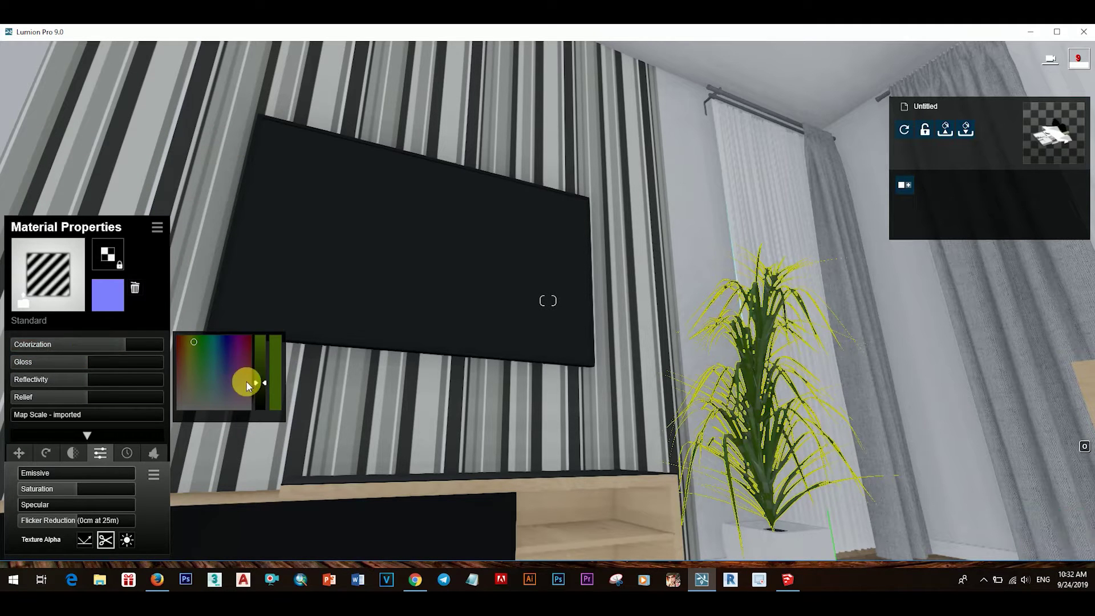
pyautogui.moveTo(246, 382); pyautogui.dragTo(263, 355)
pyautogui.moveTo(78, 358); pyautogui.dragTo(46, 395)
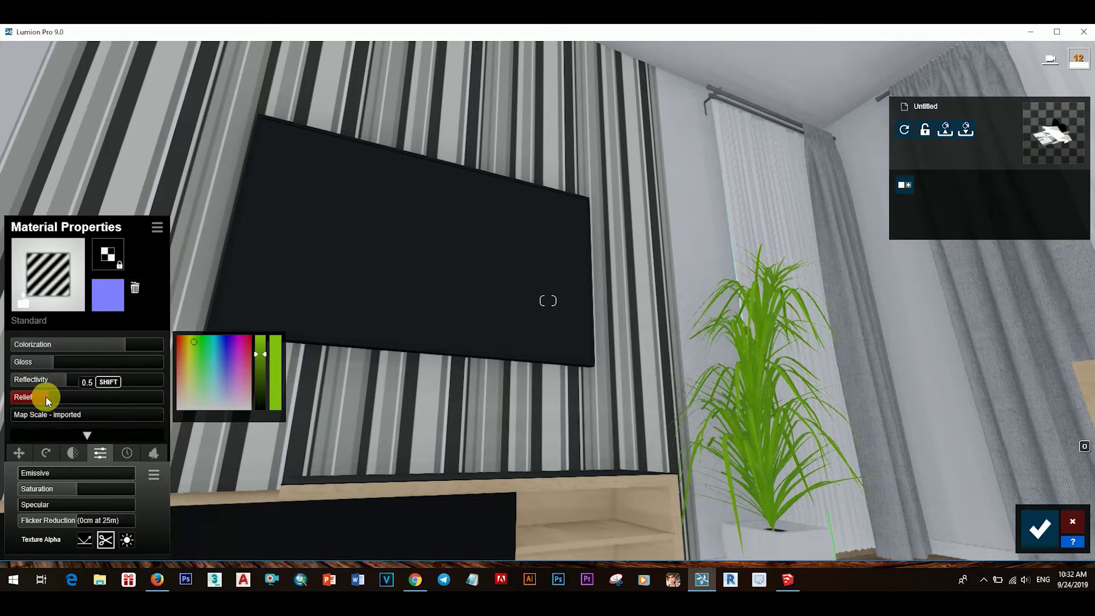
pyautogui.moveTo(266, 368); pyautogui.dragTo(262, 369)
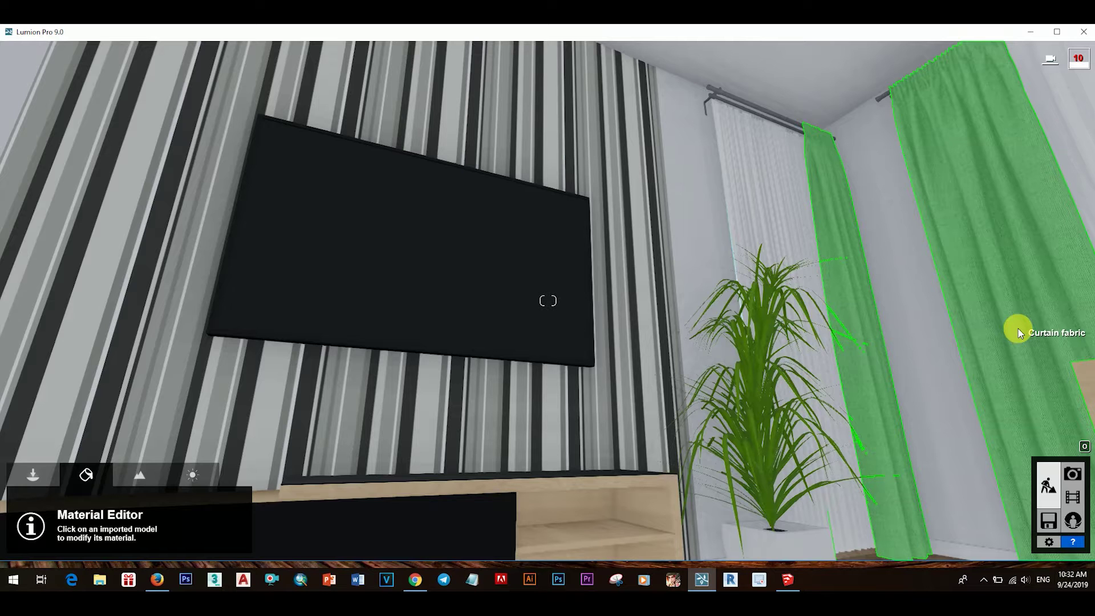
# Give the curtain a Standard material with lowered gloss and reflectivity, then select the TV screen.
pyautogui.click(1020, 333)
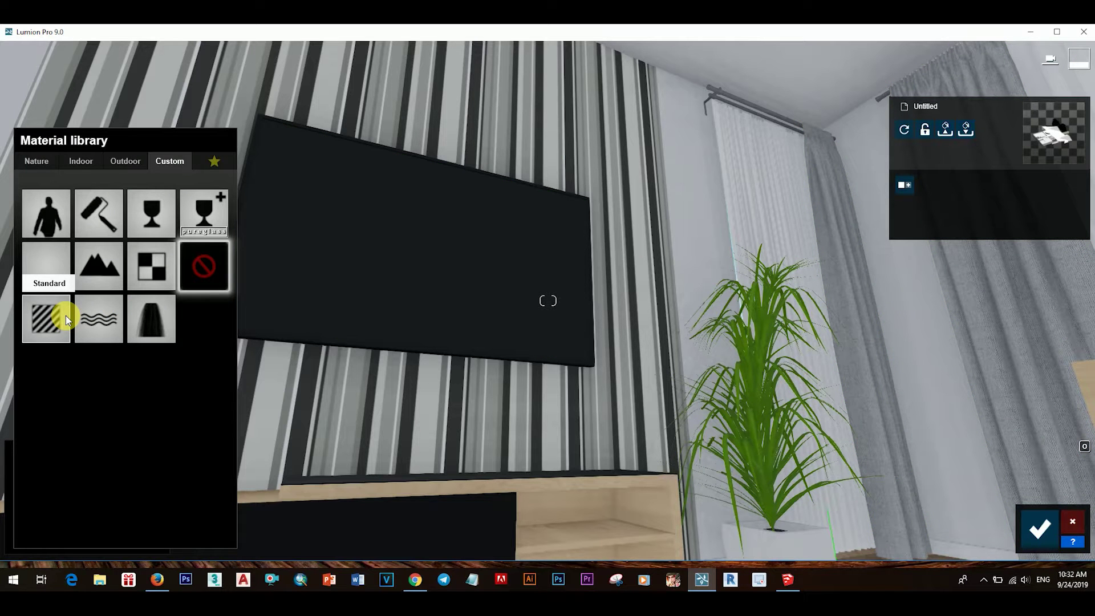
pyautogui.click(53, 317)
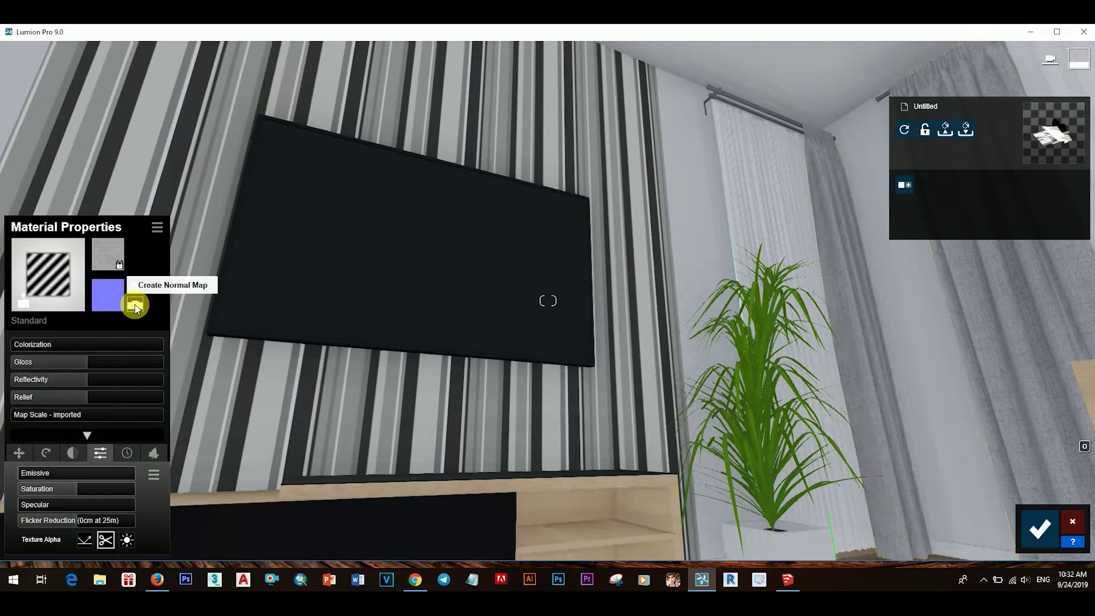
pyautogui.click(61, 363)
pyautogui.click(53, 379)
pyautogui.click(1039, 525)
pyautogui.click(630, 289)
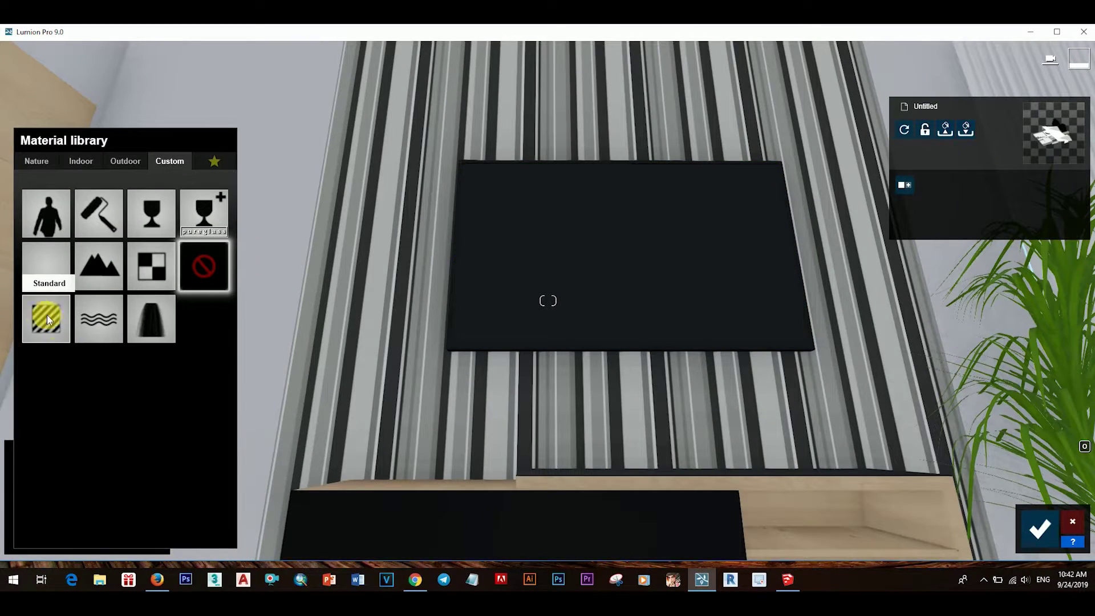
# Give the TV screen a Standard material textured with the second photo from My sencond work\Interior.
pyautogui.click(47, 315)
pyautogui.click(108, 251)
pyautogui.scroll(-3, 91, 274)
pyautogui.scroll(-2, 90, 280)
pyautogui.click(59, 270)
pyautogui.click(477, 69)
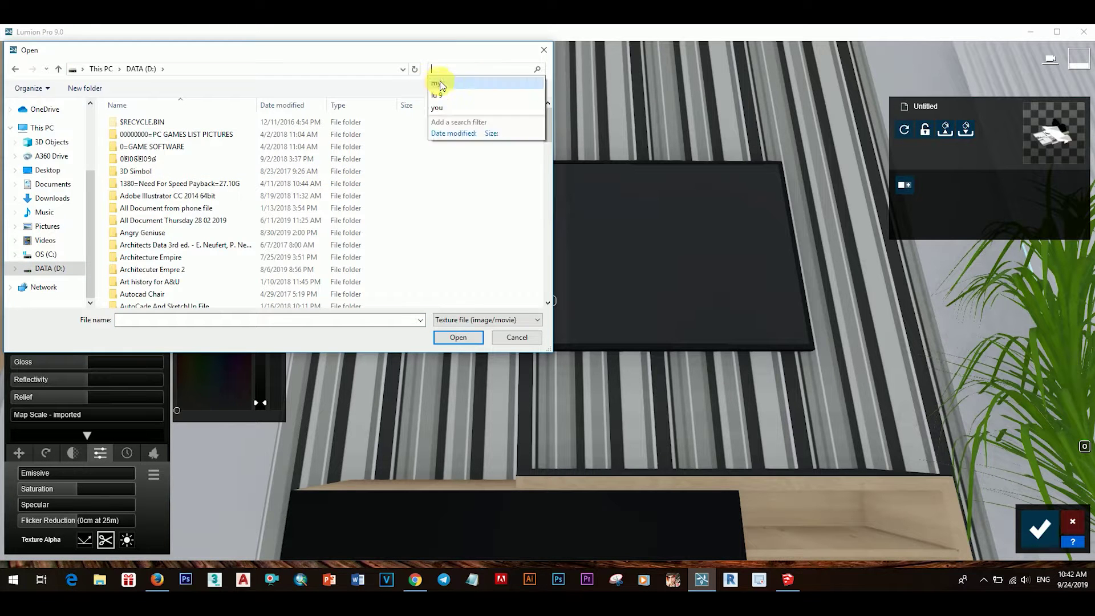
pyautogui.write('my')
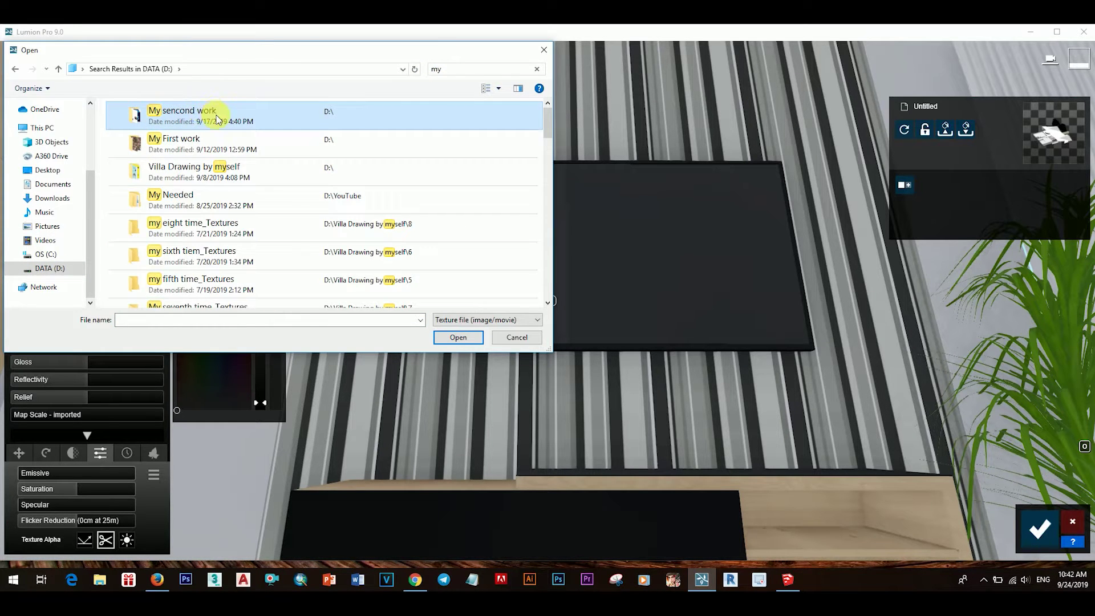
pyautogui.doubleClick(201, 114)
pyautogui.doubleClick(139, 221)
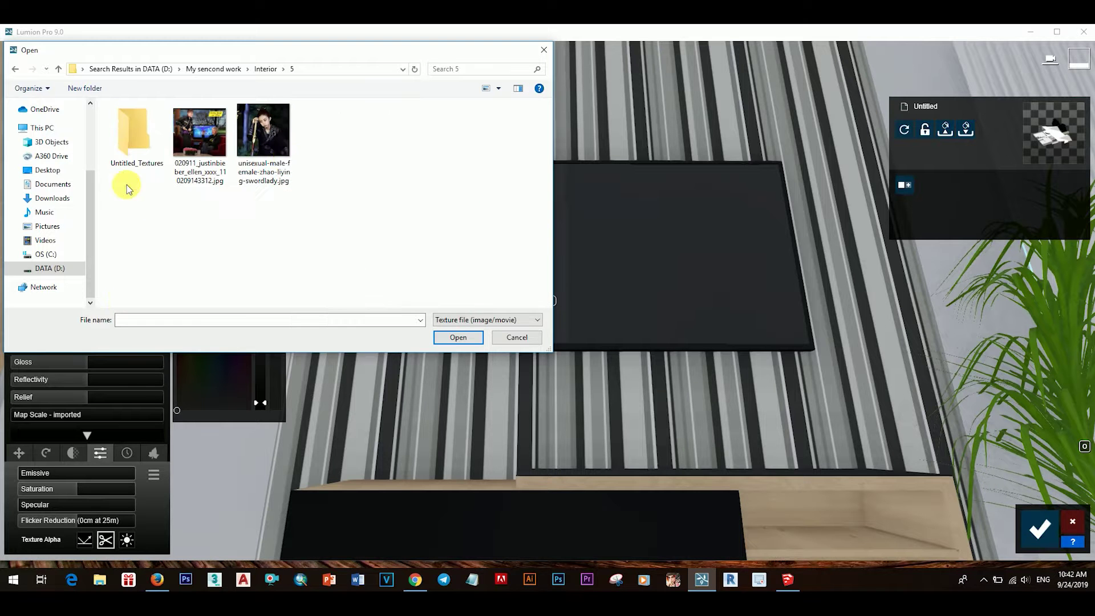
pyautogui.click(279, 140)
pyautogui.click(460, 338)
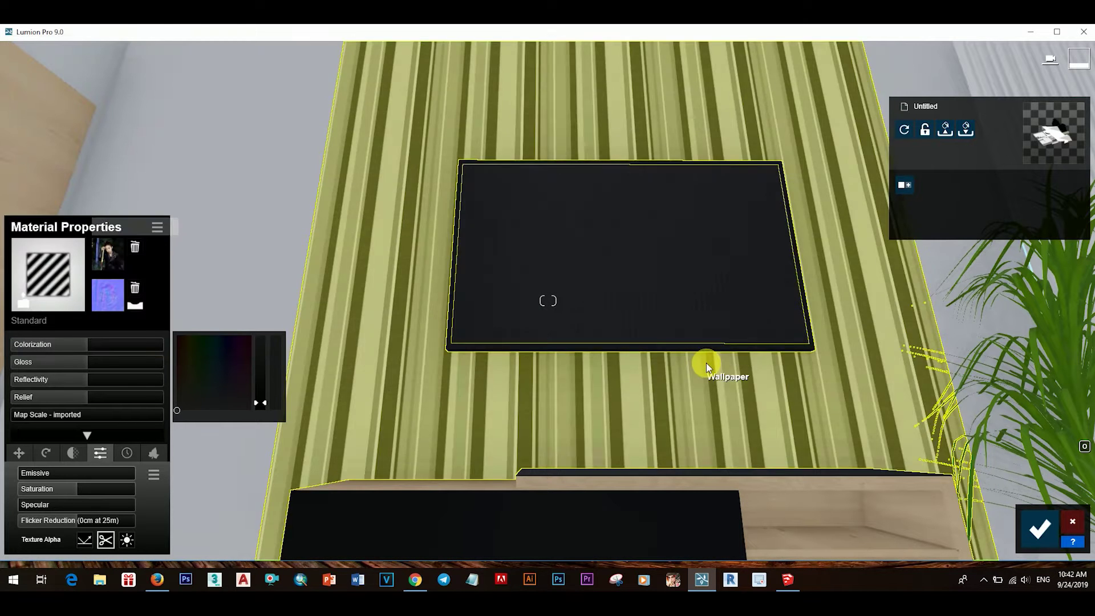
# Rescale the screen texture, flip its normal map, tune gloss, colorization and tint, and set X Offset 0.3.
pyautogui.moveTo(33, 420); pyautogui.dragTo(79, 412)
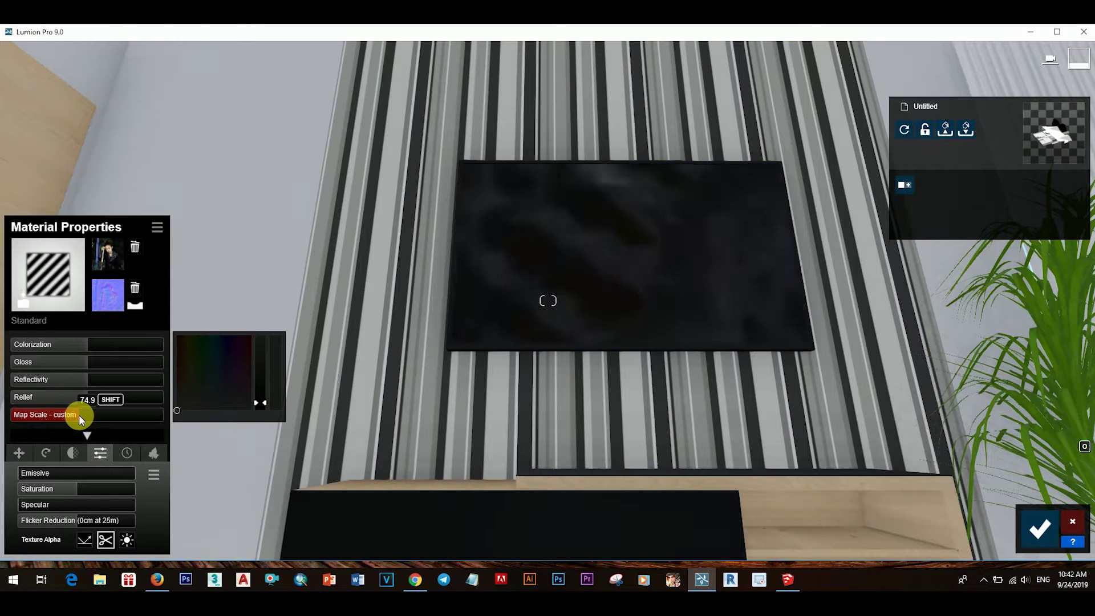
pyautogui.click(136, 306)
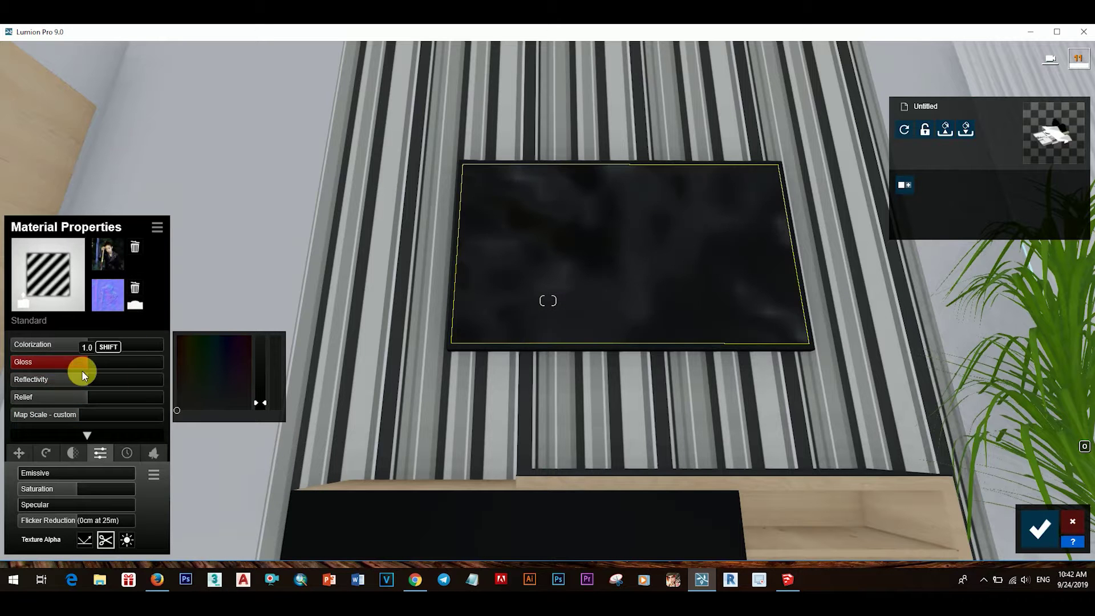
pyautogui.moveTo(50, 365); pyautogui.dragTo(47, 362)
pyautogui.click(88, 351)
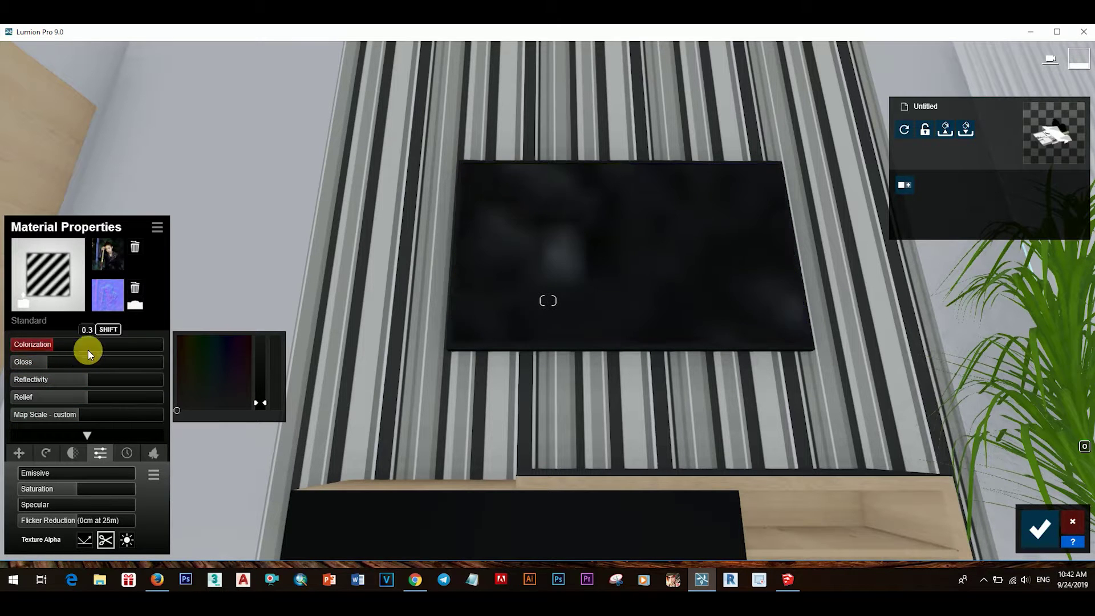
pyautogui.click(264, 404)
pyautogui.moveTo(265, 404); pyautogui.dragTo(273, 343)
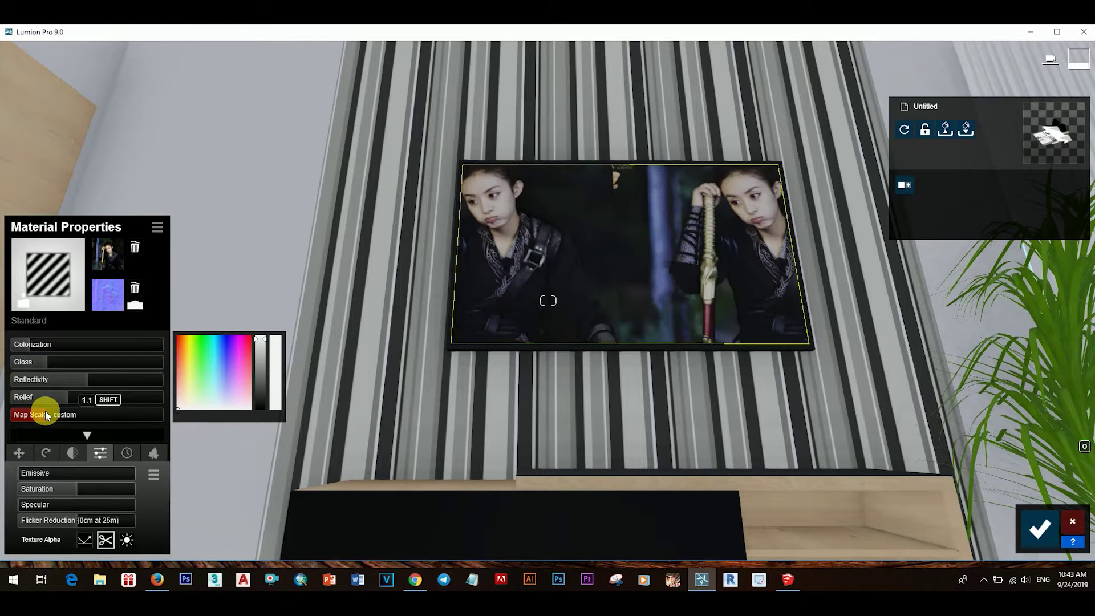
pyautogui.click(45, 452)
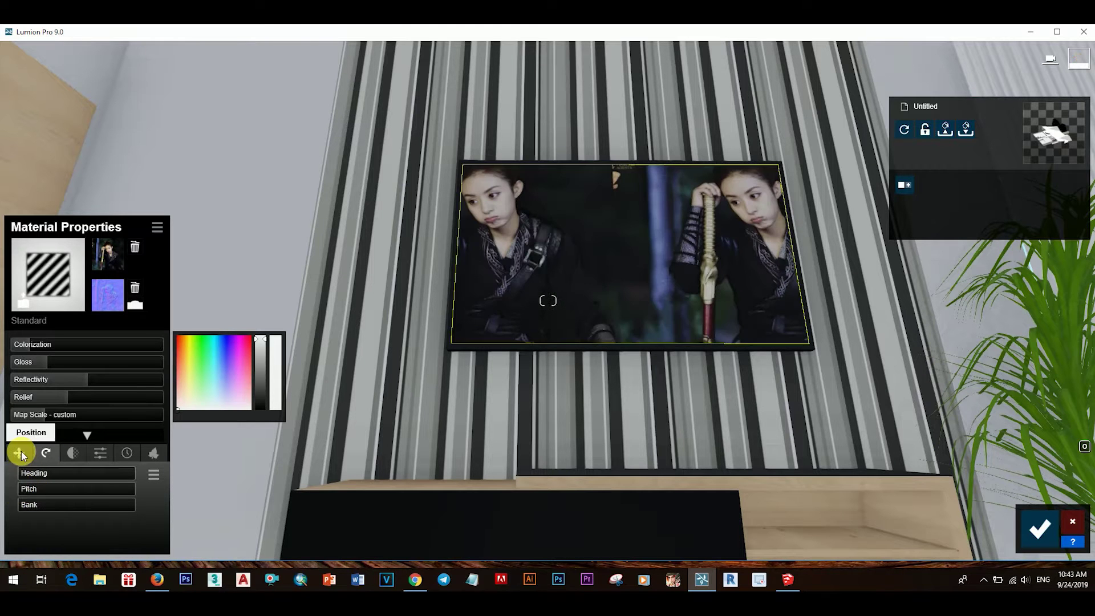
pyautogui.moveTo(40, 475); pyautogui.dragTo(84, 474)
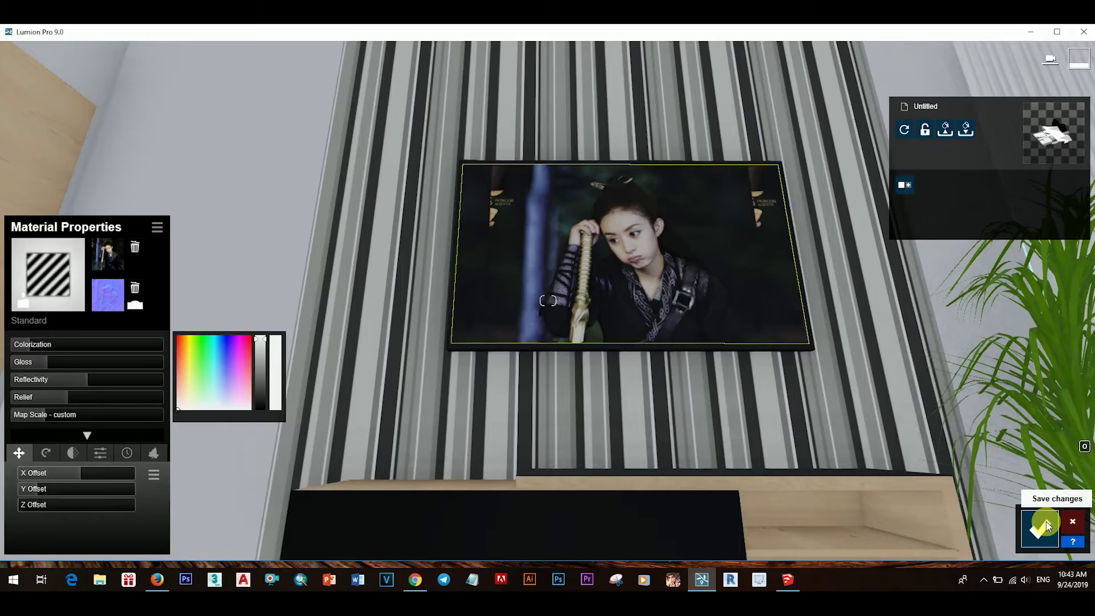
# Save the TV screen material, then give the bridge picture a Standard material with normal map and lower reflectivity.
pyautogui.click(1047, 522)
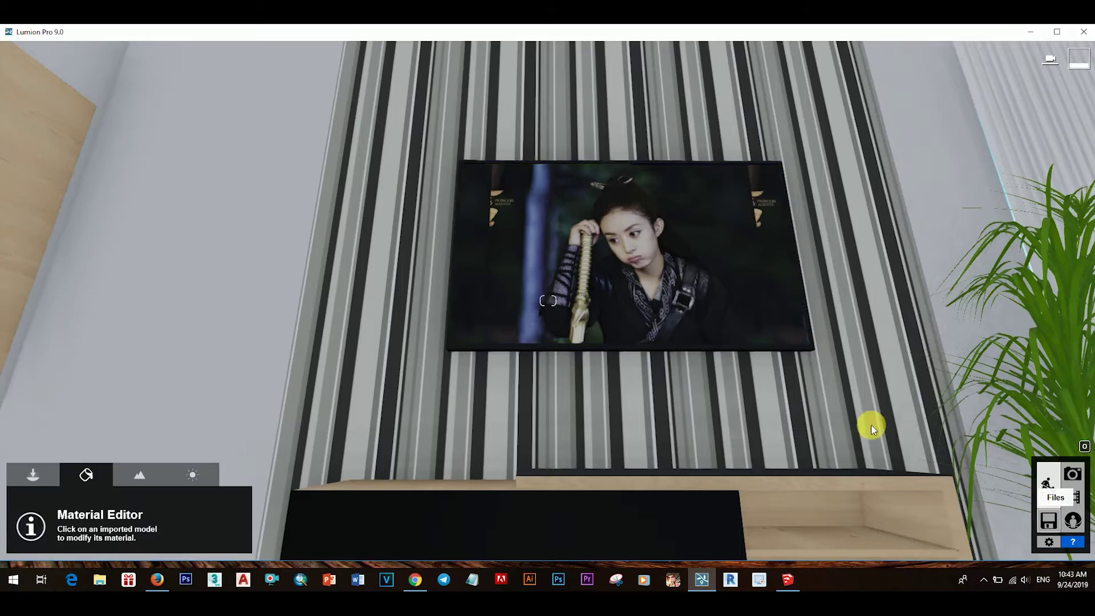
pyautogui.press('s')
pyautogui.moveTo(548, 300); pyautogui.dragTo(897, 499, button='right')
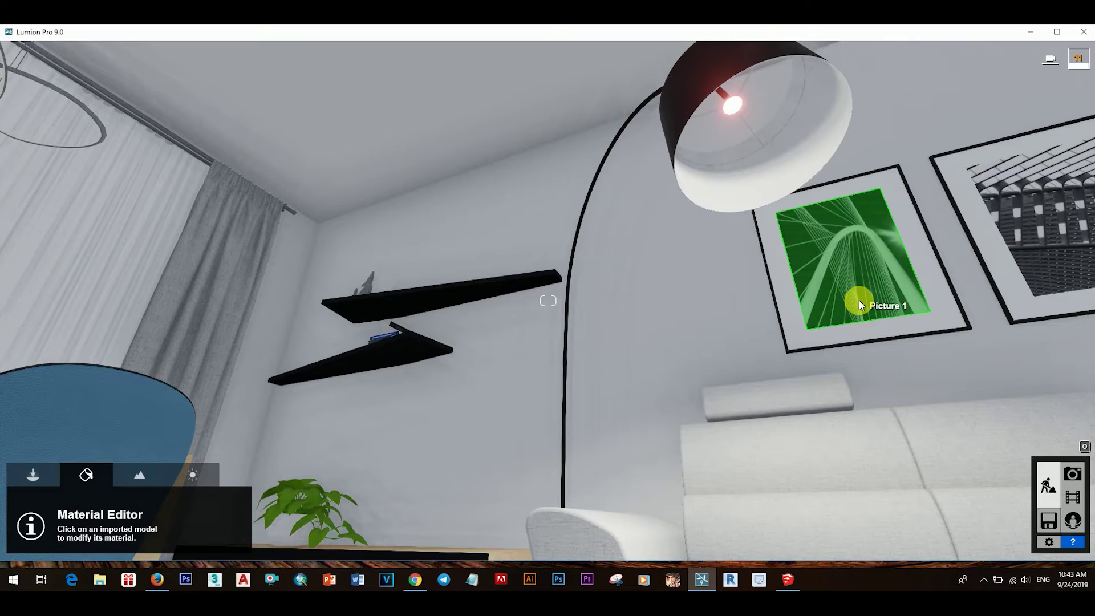
pyautogui.click(859, 300)
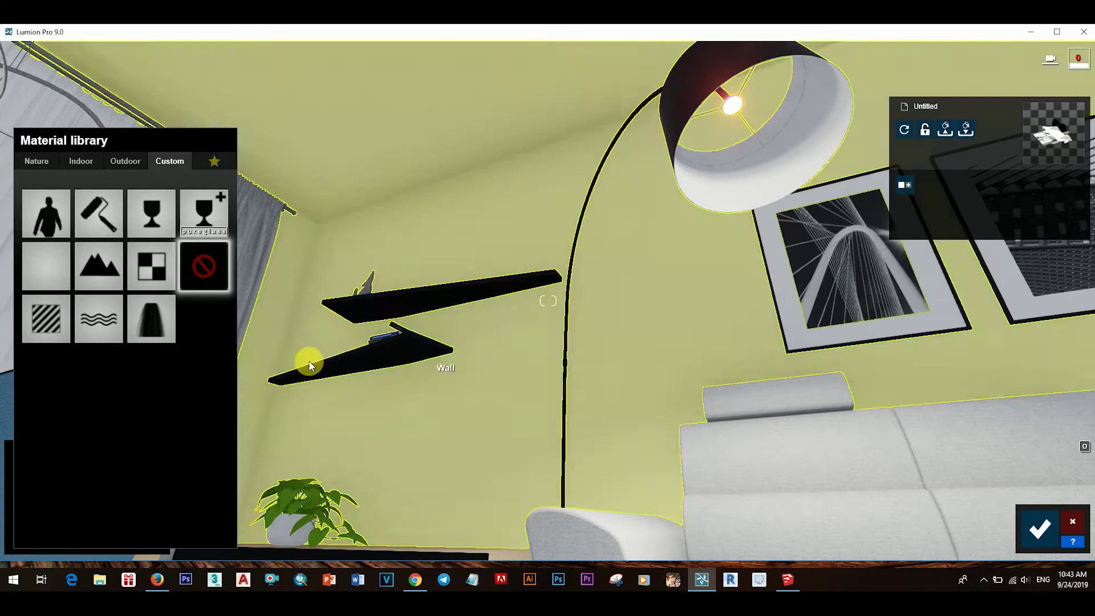
pyautogui.click(55, 322)
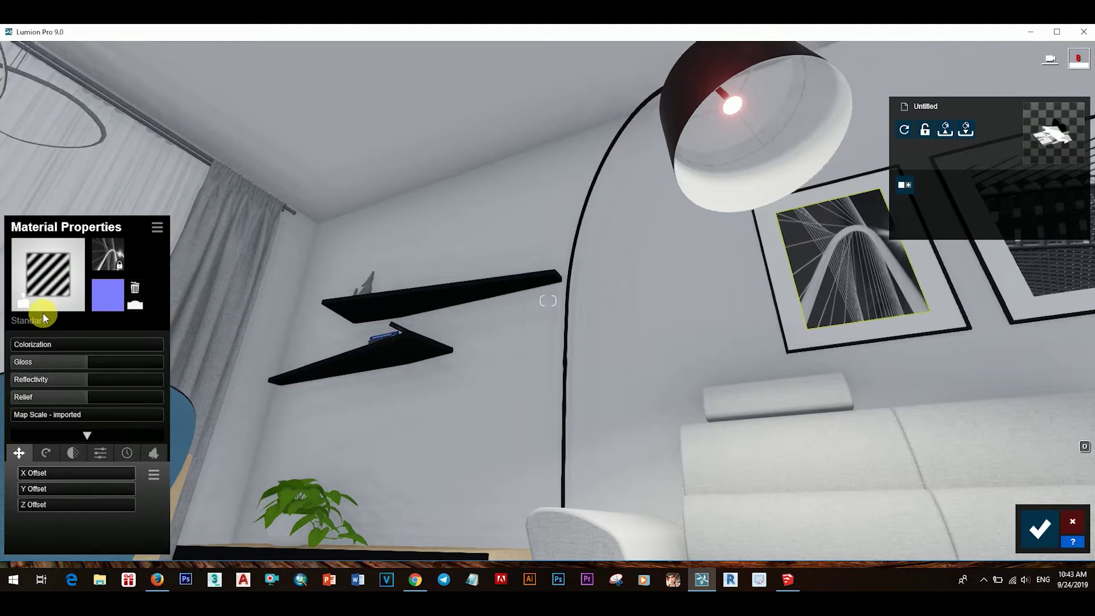
pyautogui.click(136, 306)
pyautogui.click(50, 378)
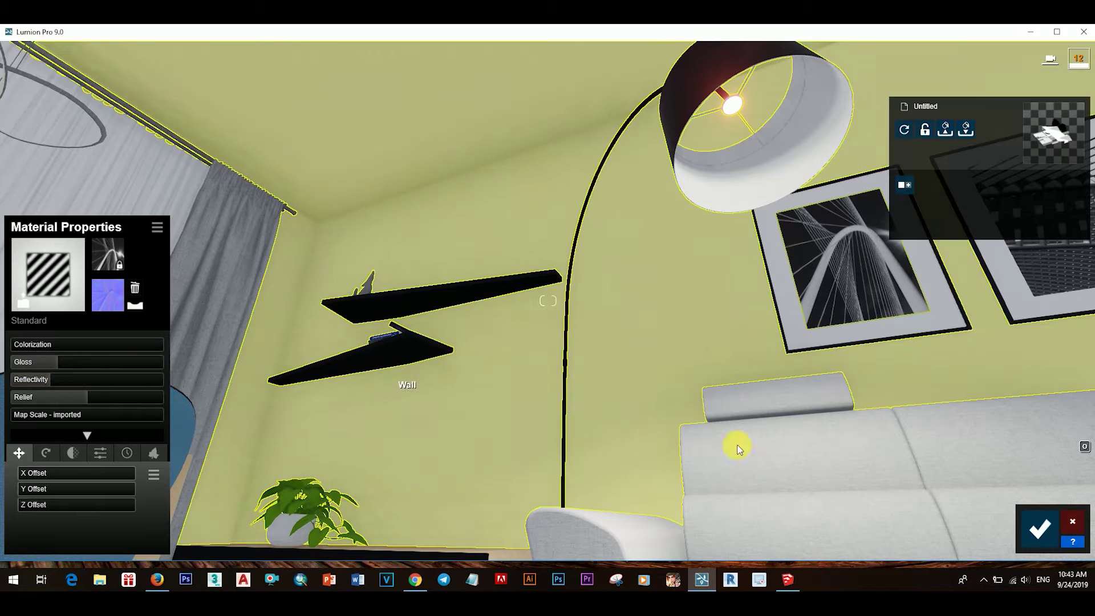
pyautogui.click(1041, 530)
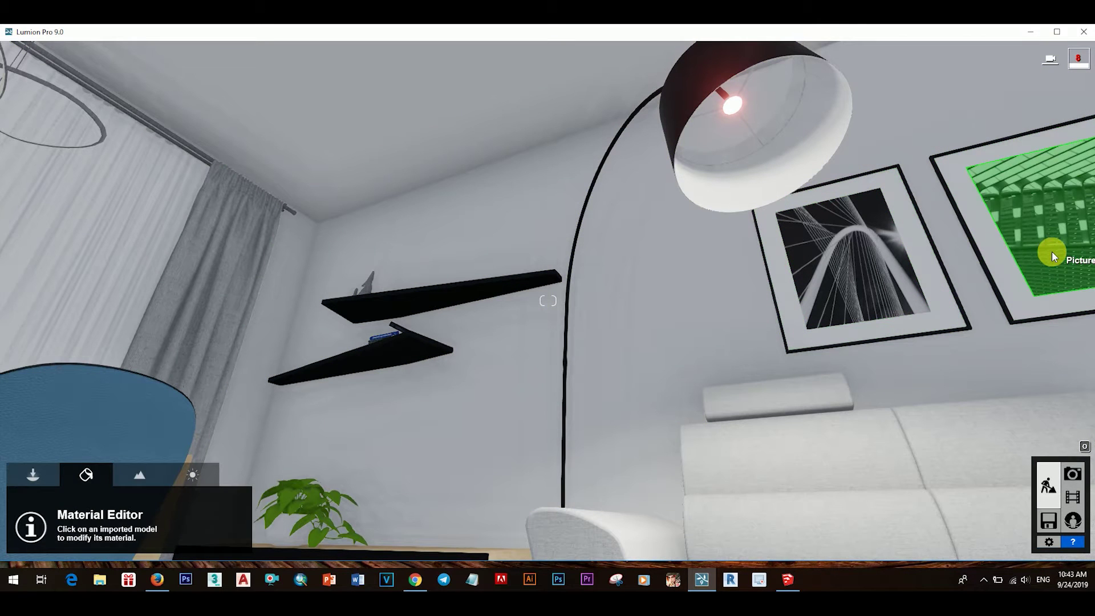
# Give the second framed picture a Standard material with normal map, lower reflectivity and relief.
pyautogui.click(1052, 251)
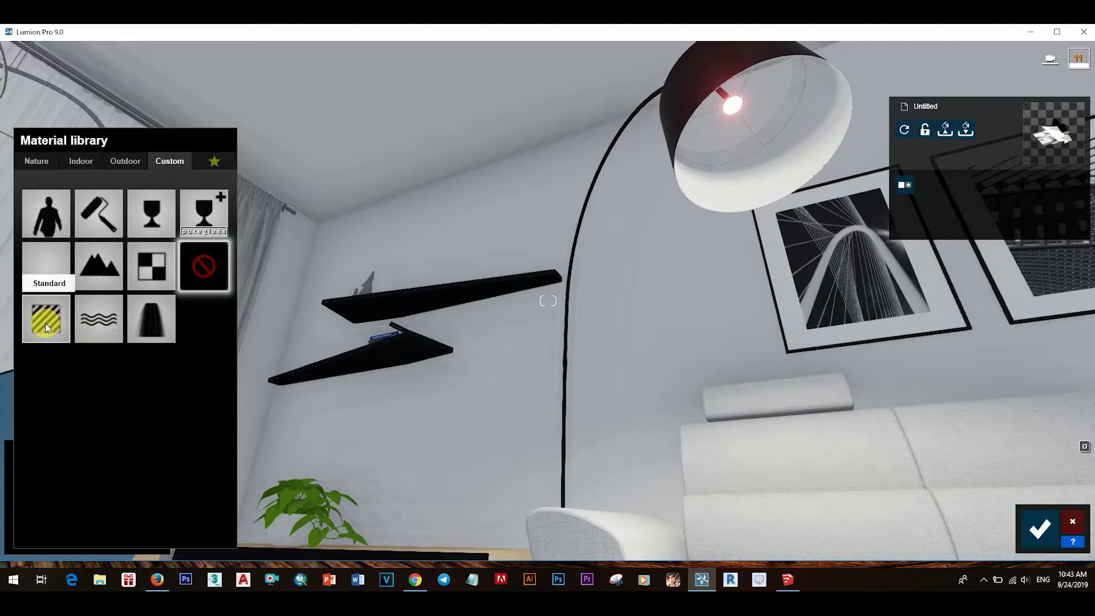
pyautogui.click(53, 326)
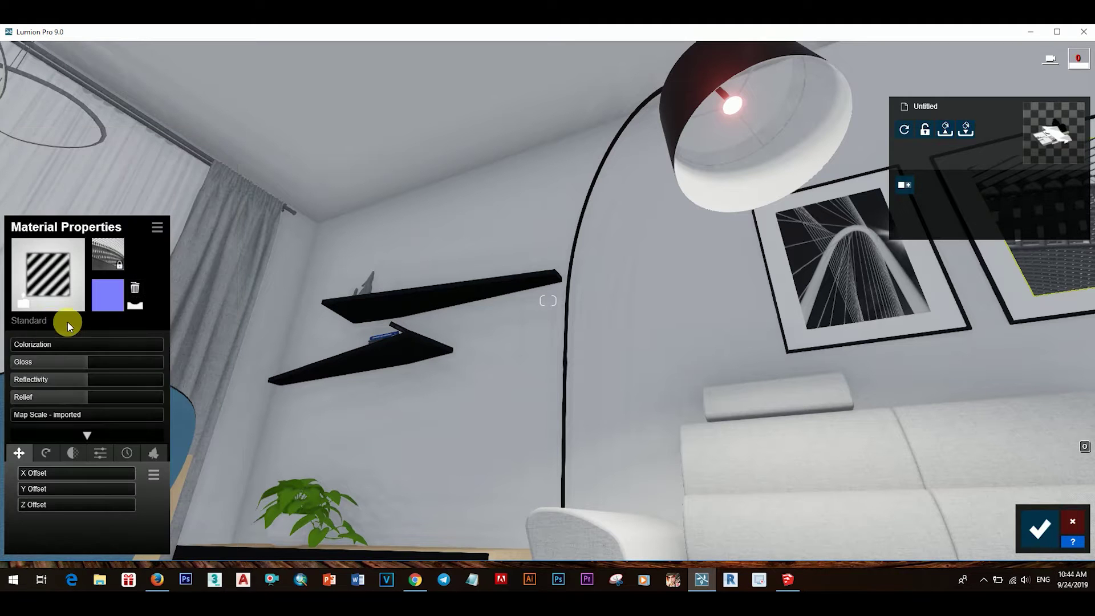
pyautogui.click(134, 306)
pyautogui.click(79, 385)
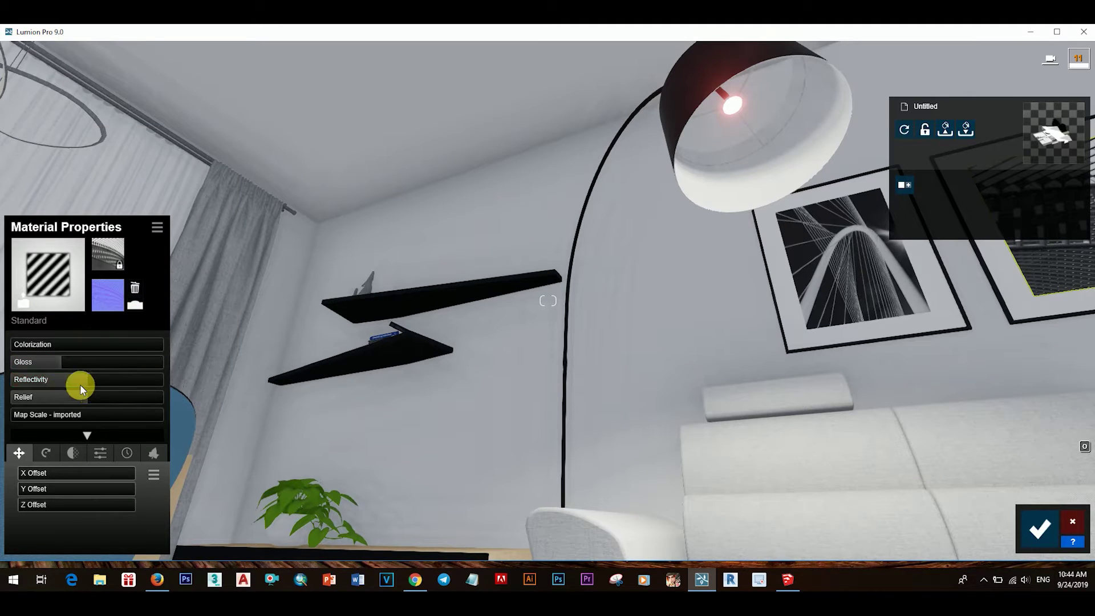
pyautogui.click(1035, 531)
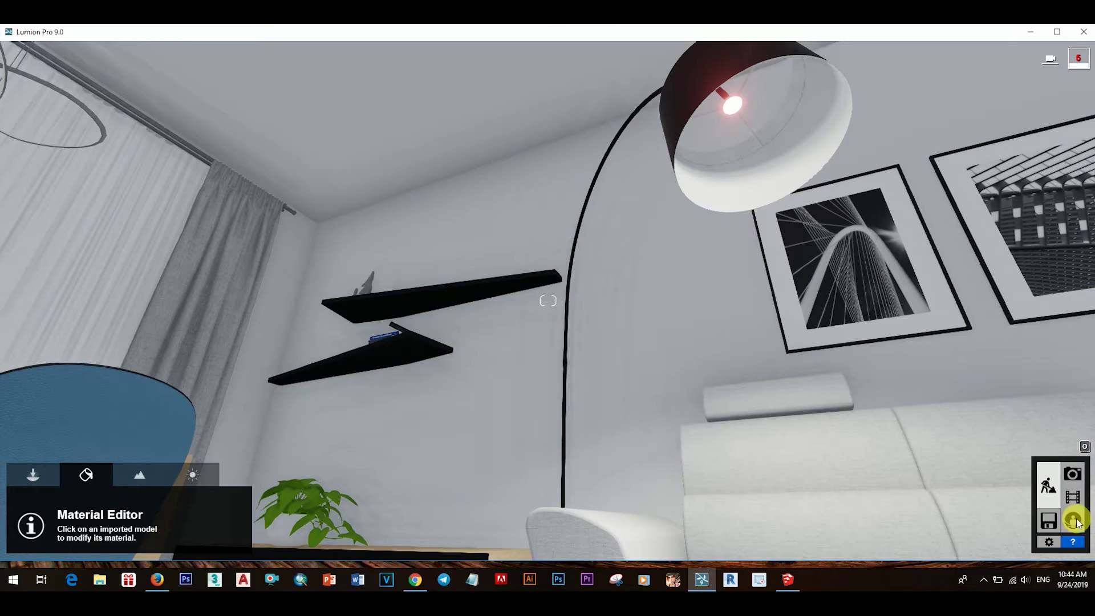
pyautogui.click(1071, 476)
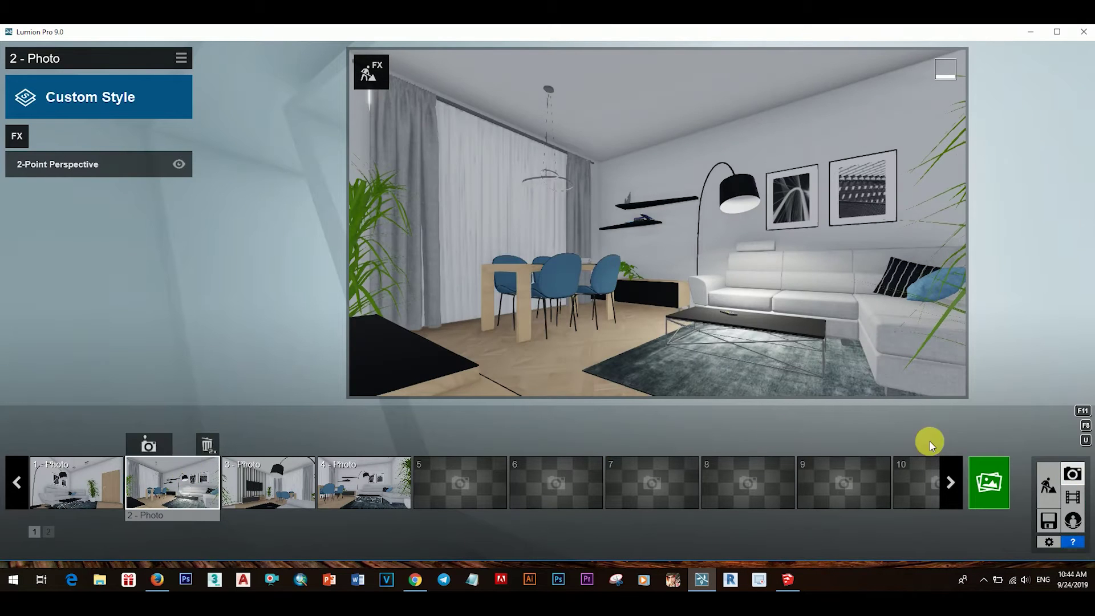
# Choose Desktop 1920x1080 output and browse to the My sencond work\Interior\14 folder.
pyautogui.click(989, 482)
pyautogui.click(416, 451)
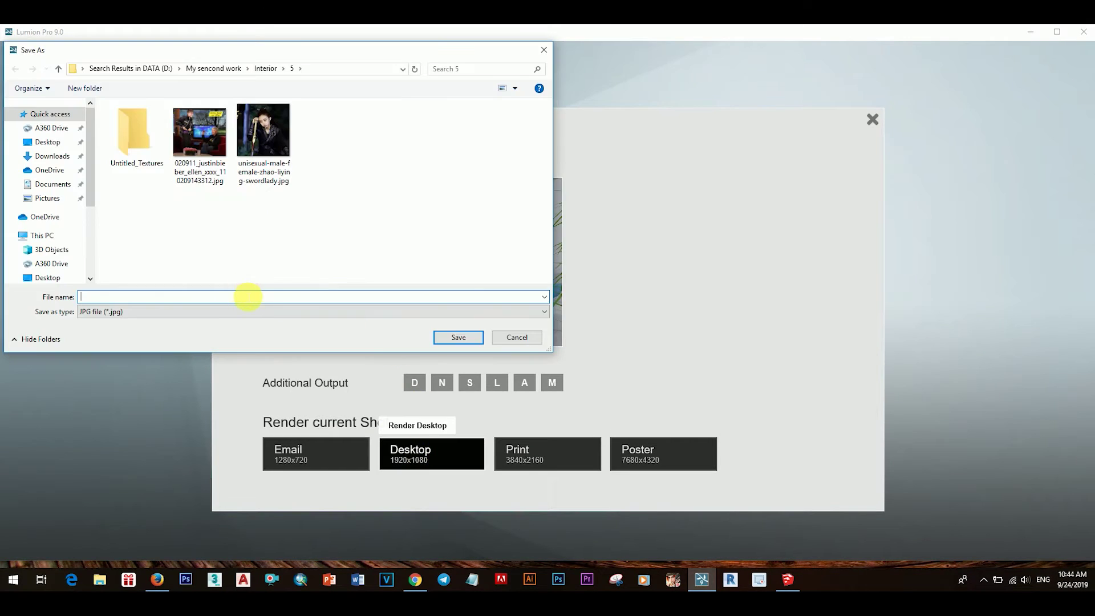
pyautogui.scroll(-3, 88, 190)
pyautogui.click(50, 250)
pyautogui.click(481, 69)
pyautogui.write('my')
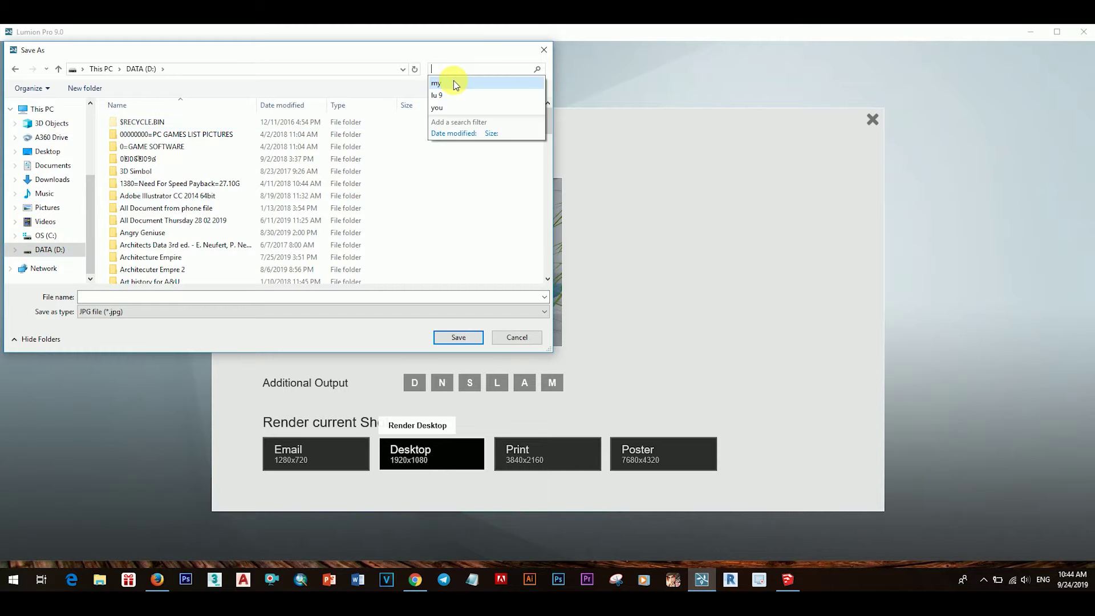
pyautogui.doubleClick(176, 111)
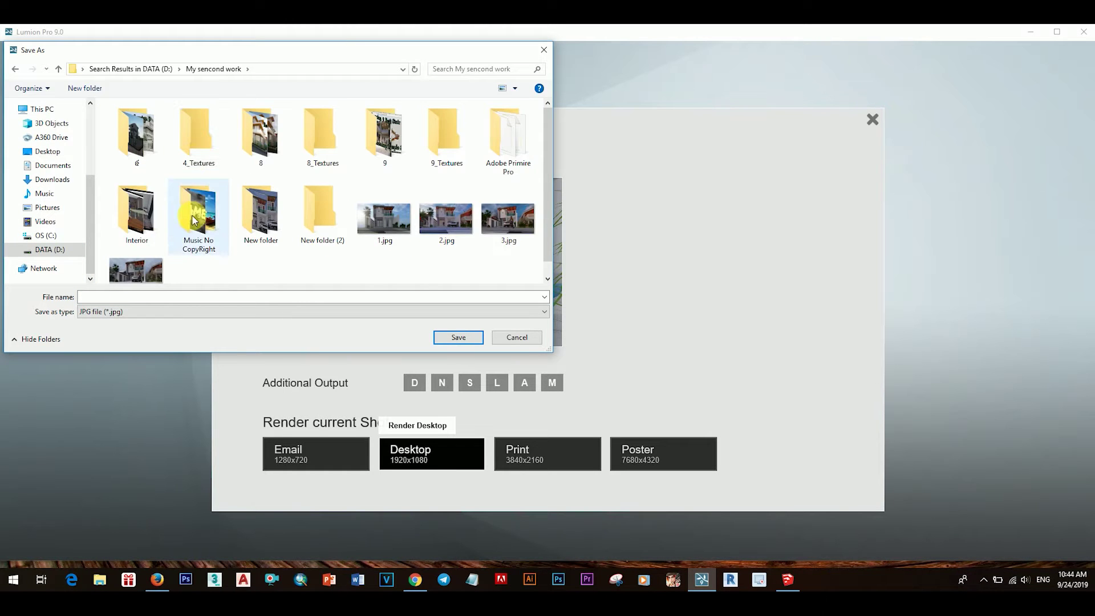
pyautogui.doubleClick(138, 210)
pyautogui.scroll(-1, 204, 251)
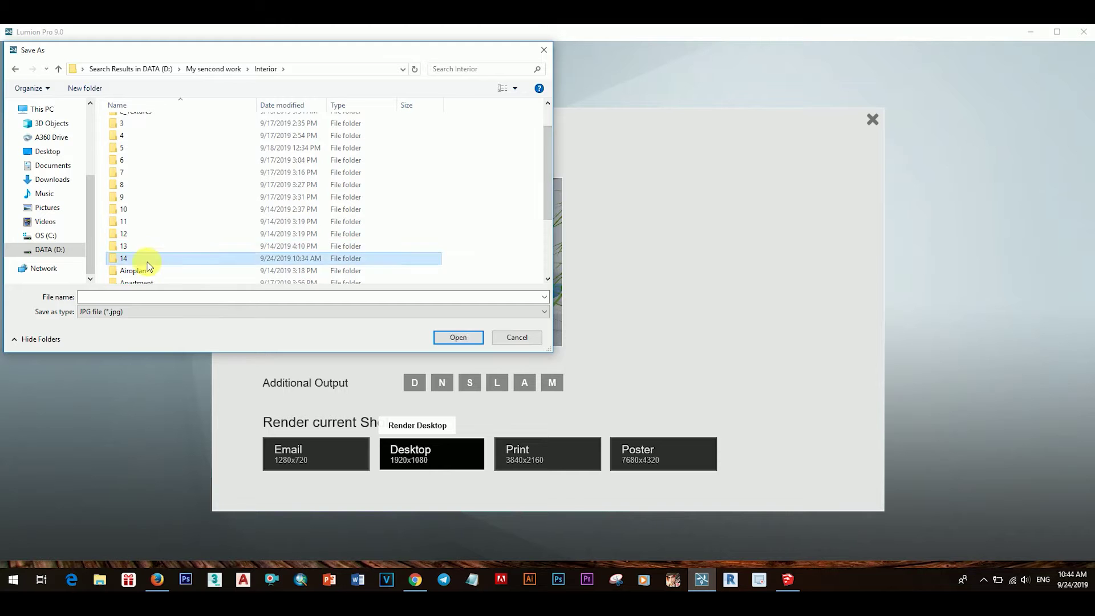
pyautogui.doubleClick(203, 258)
# Save the render as JPG file '1' and close the finished render.
pyautogui.click(178, 297)
pyautogui.write('1')
pyautogui.click(476, 338)
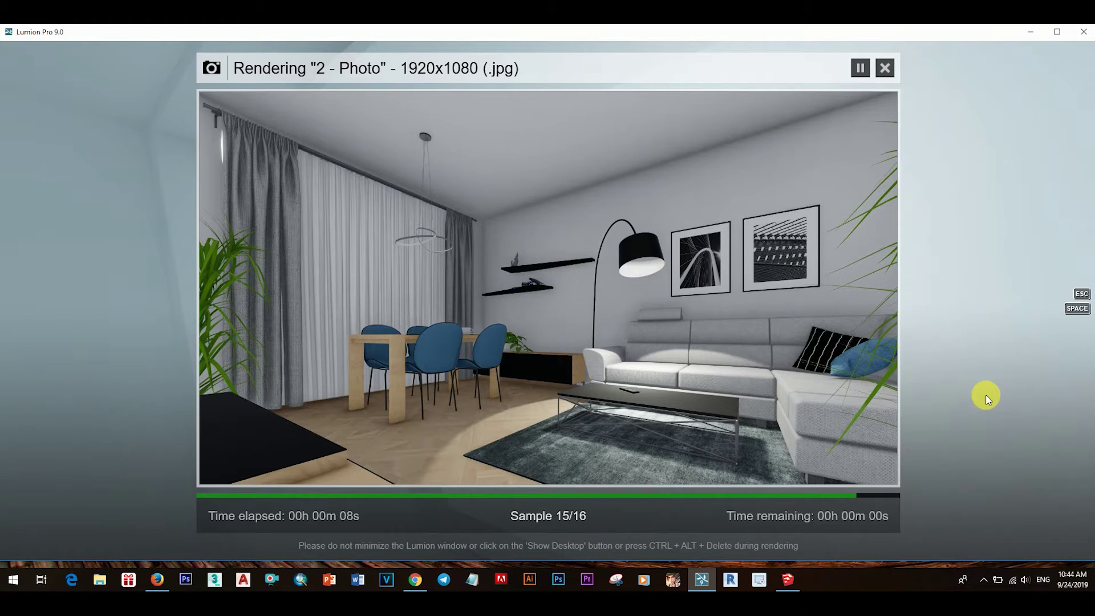
pyautogui.click(830, 469)
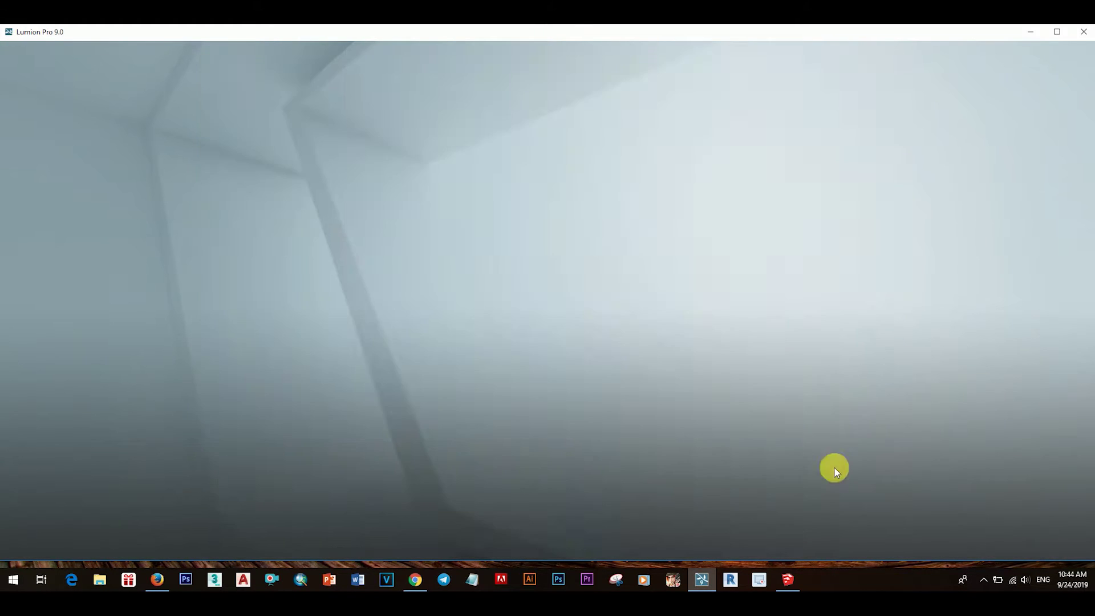
# Apply the beige Carpet Domestic 003 1024 indoor fabric to the blue dining chairs after trying alternatives.
pyautogui.click(1048, 486)
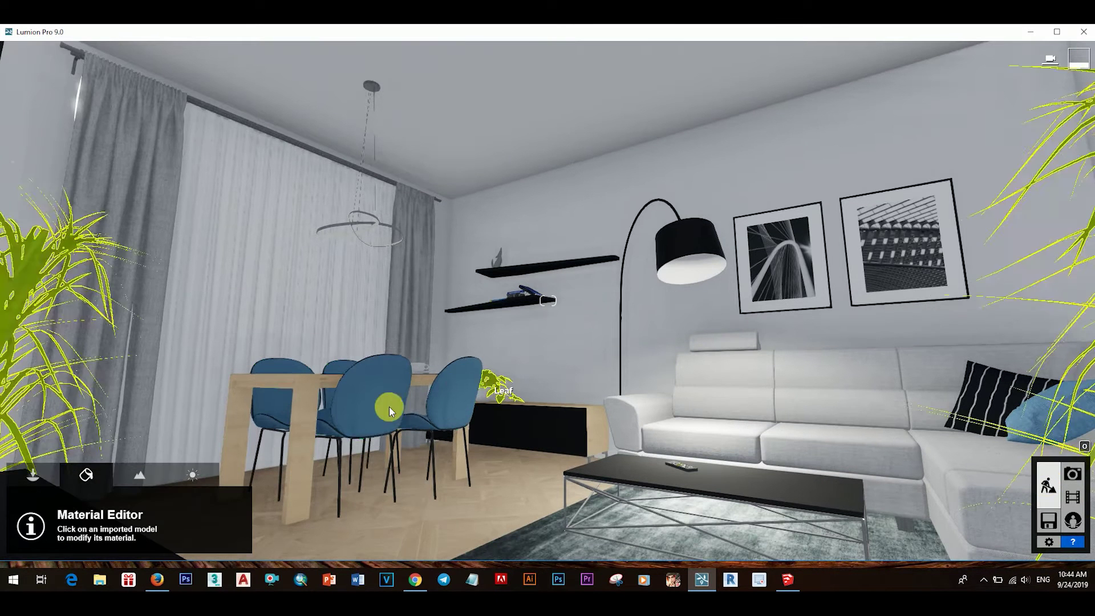
pyautogui.click(374, 393)
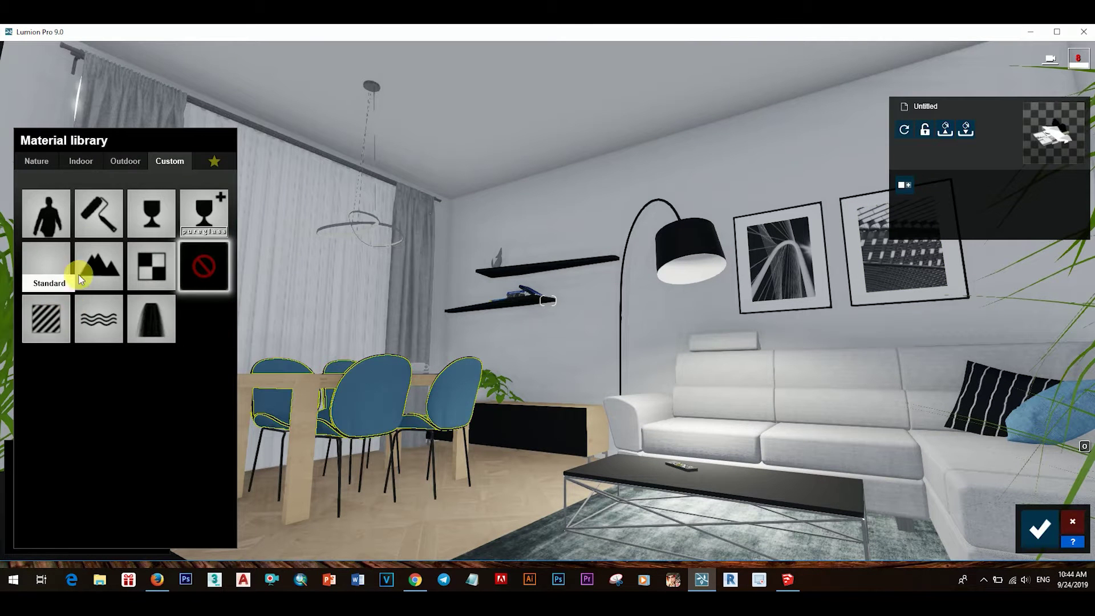
pyautogui.click(82, 162)
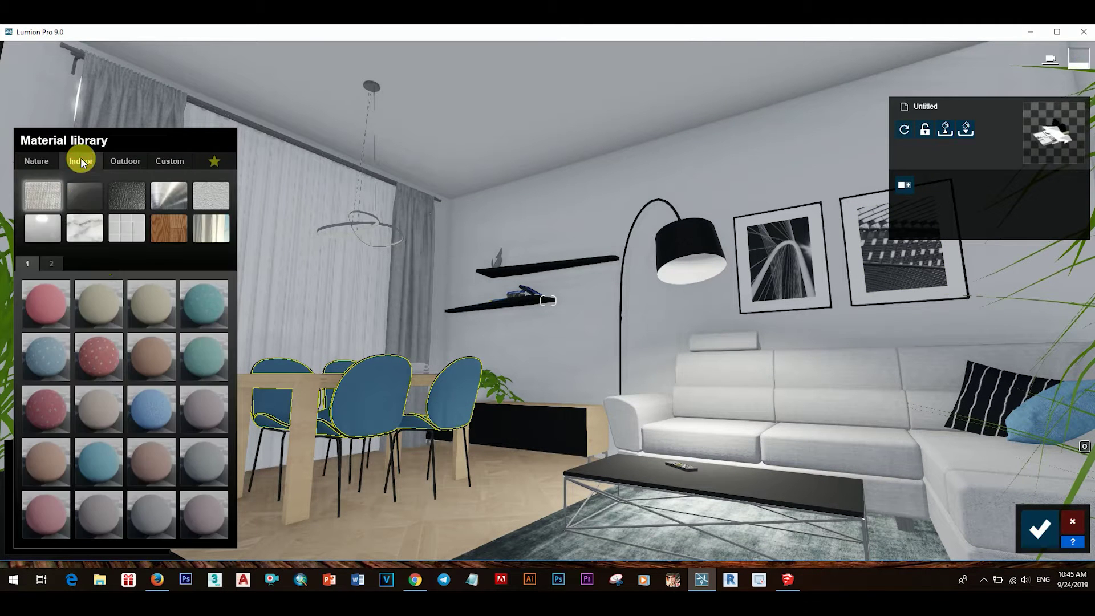
pyautogui.click(99, 306)
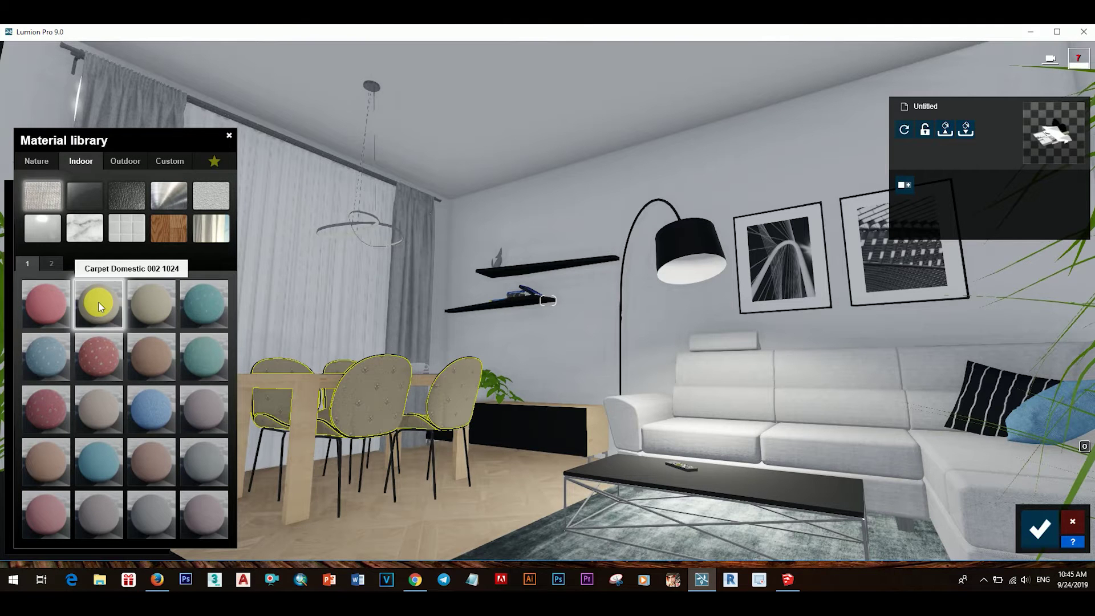
pyautogui.click(209, 363)
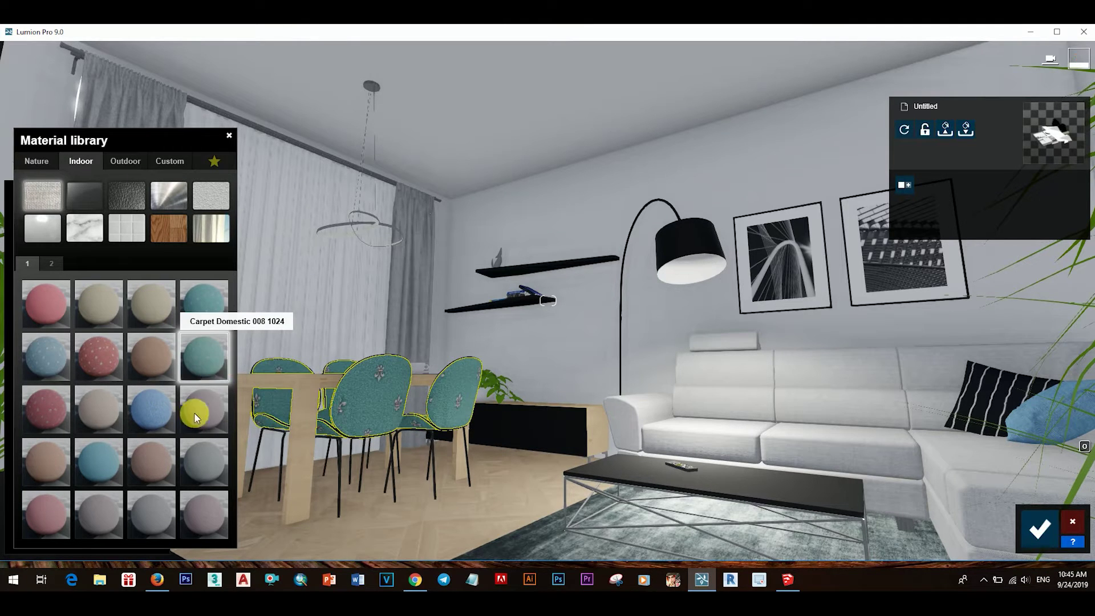
pyautogui.click(97, 467)
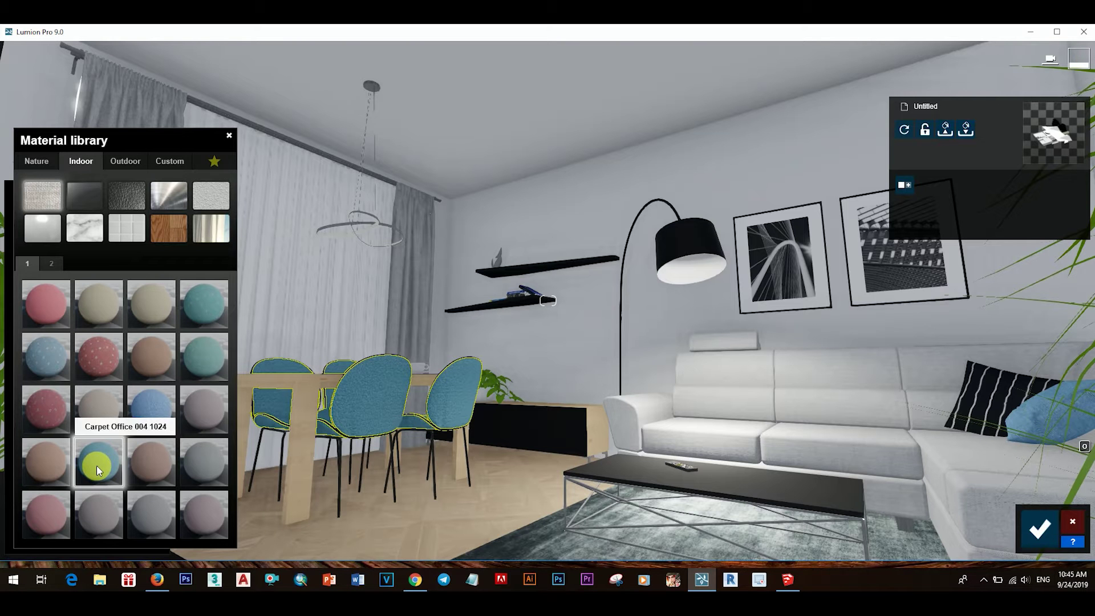
pyautogui.click(151, 306)
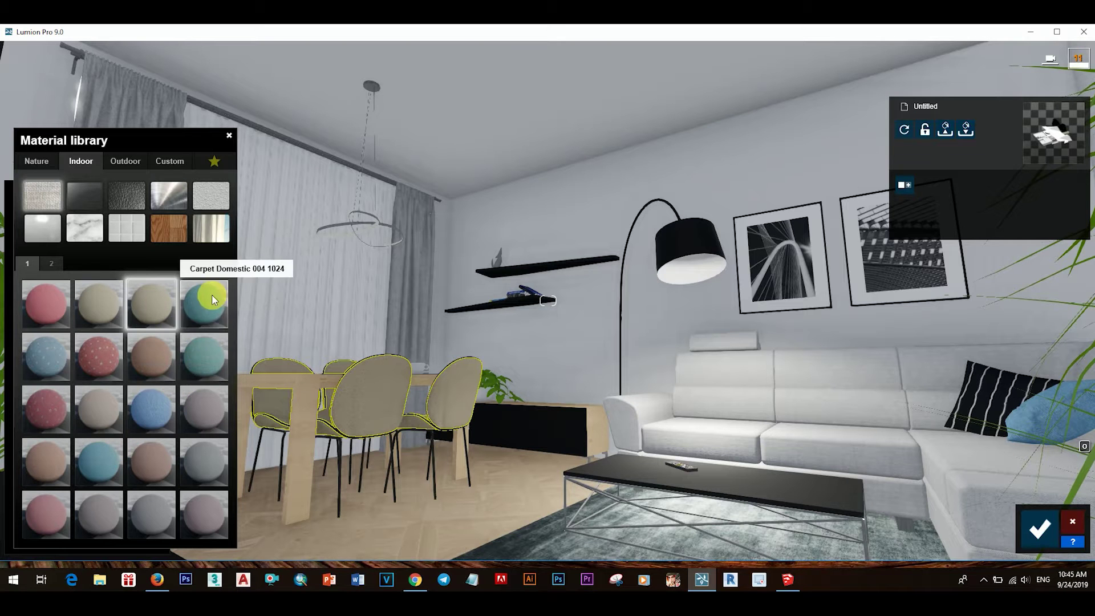
# Lower the chair fabric's gloss to 0.8, reduce its relief, and save the material.
pyautogui.click(162, 300)
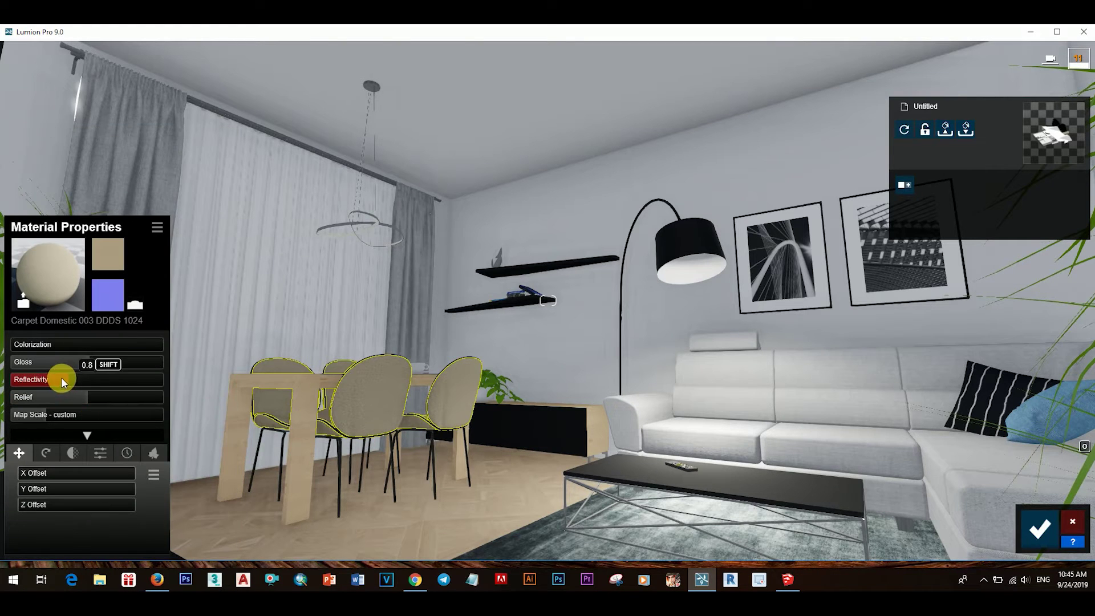
pyautogui.click(73, 364)
pyautogui.moveTo(77, 396)
pyautogui.mouseDown()
pyautogui.moveTo(61, 397)
pyautogui.moveTo(87, 394)
pyautogui.mouseUp()
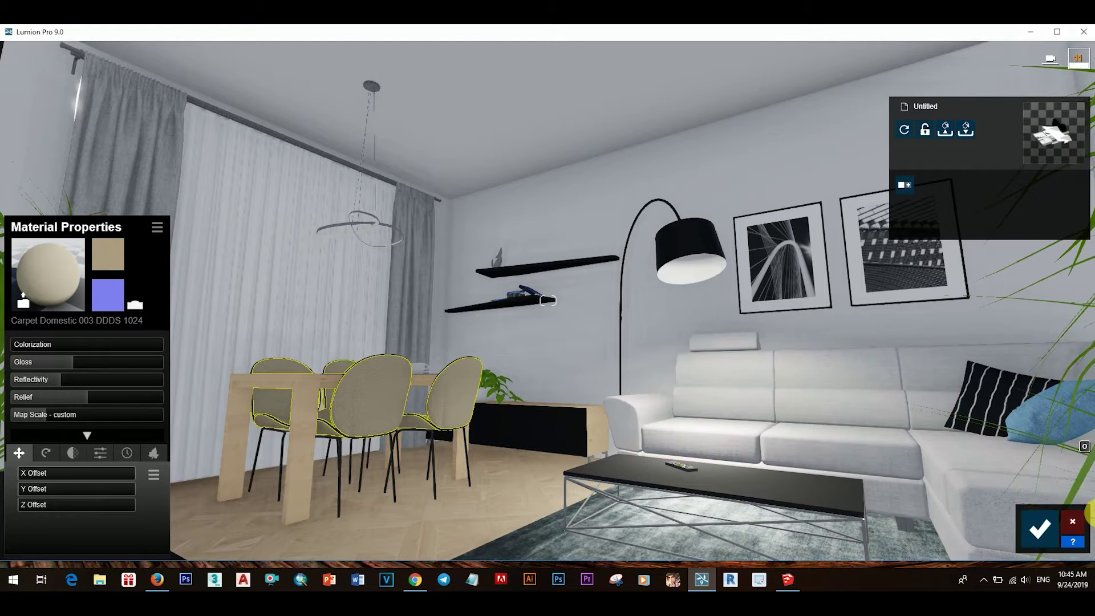
pyautogui.click(1037, 531)
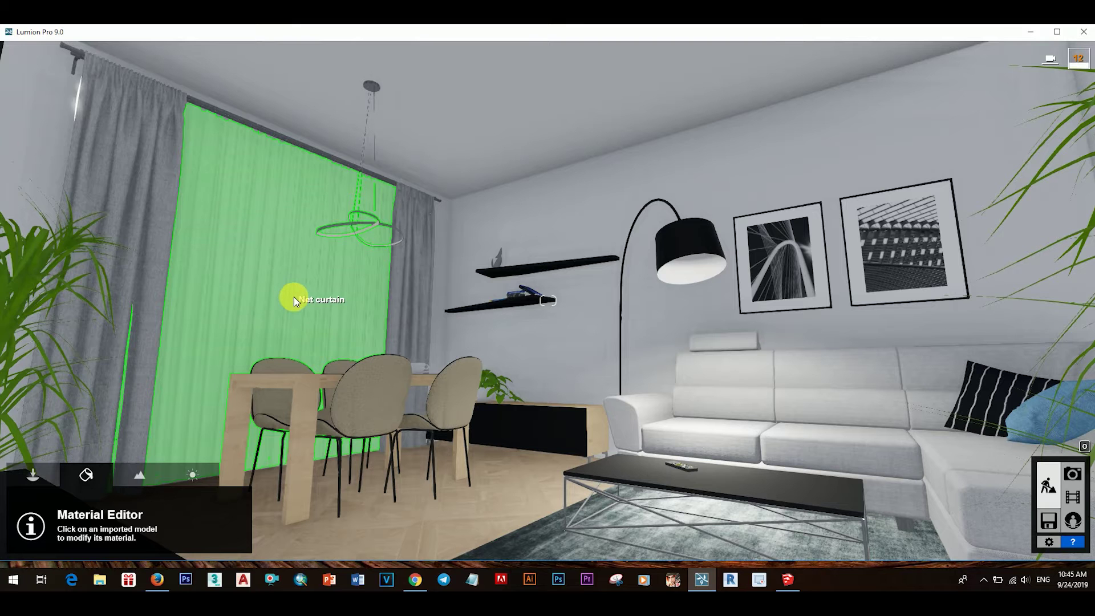
pyautogui.click(293, 296)
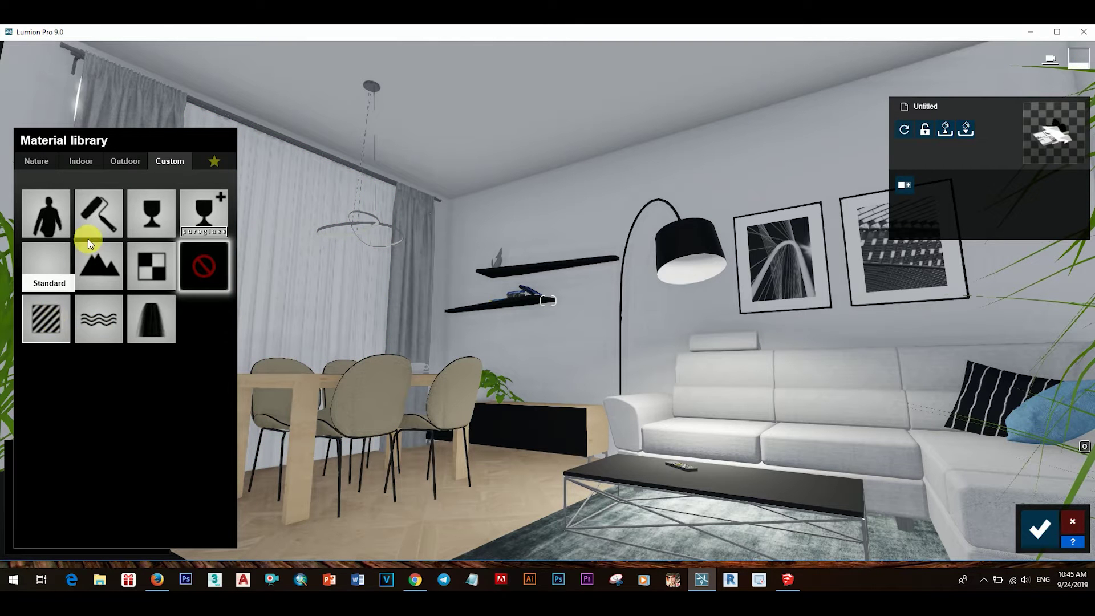
pyautogui.click(139, 252)
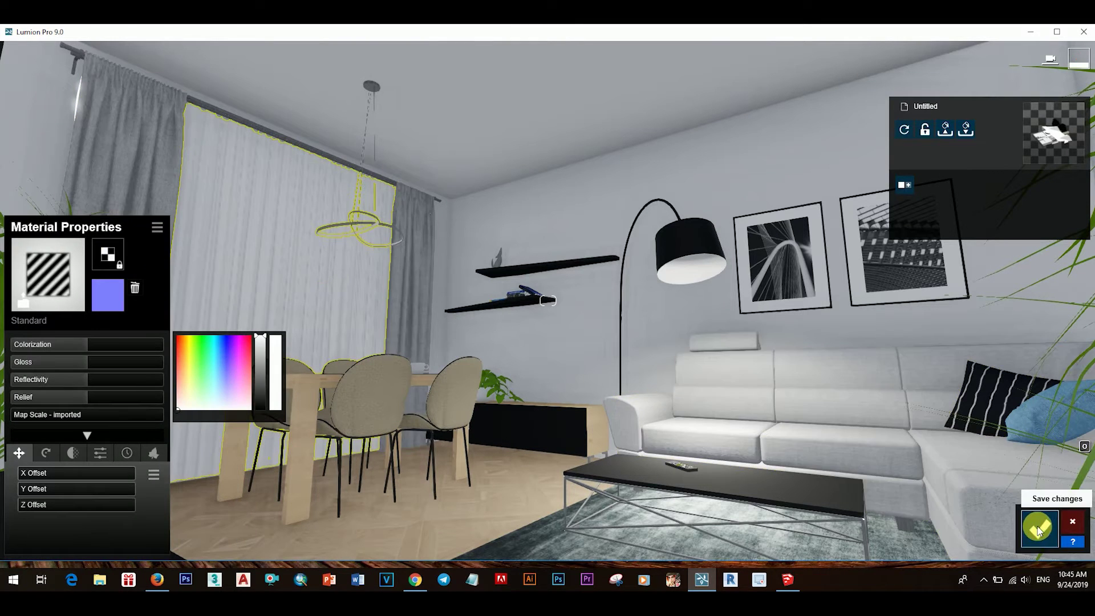
pyautogui.click(314, 280)
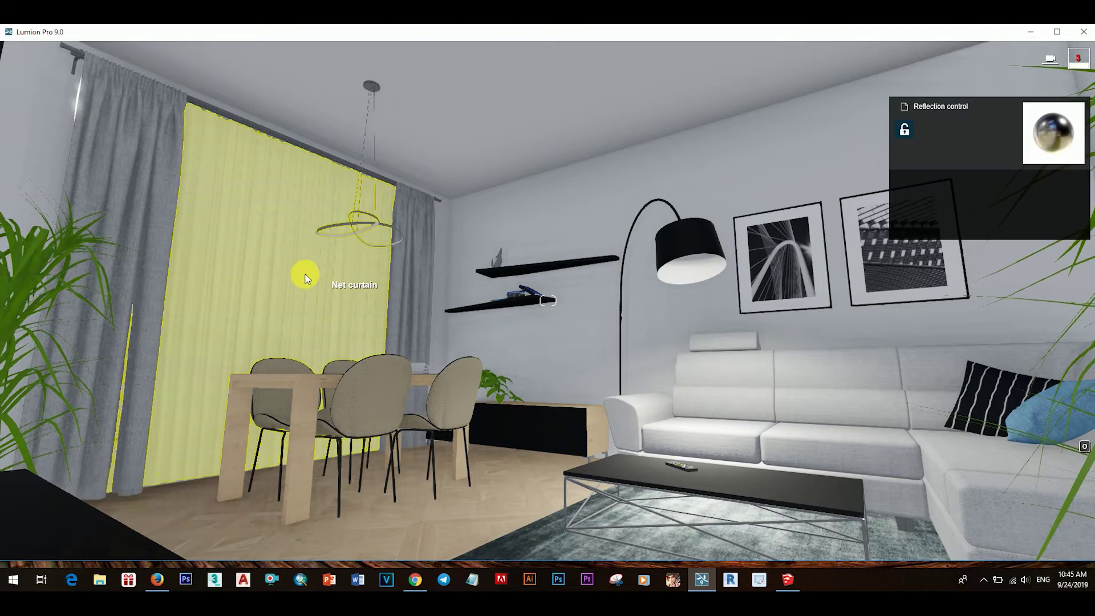
pyautogui.click(46, 278)
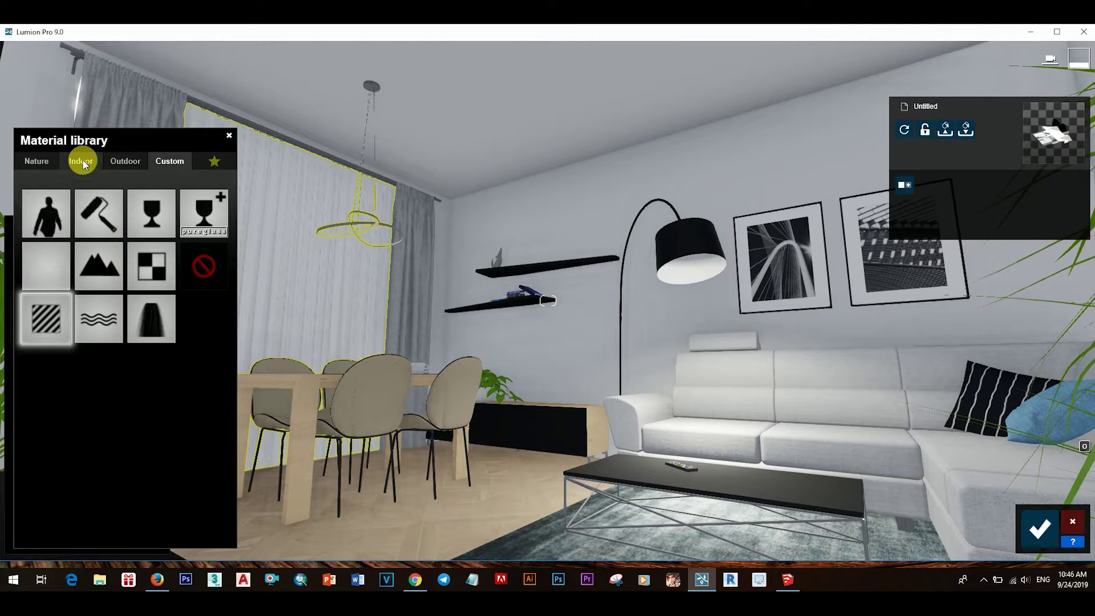
pyautogui.click(82, 159)
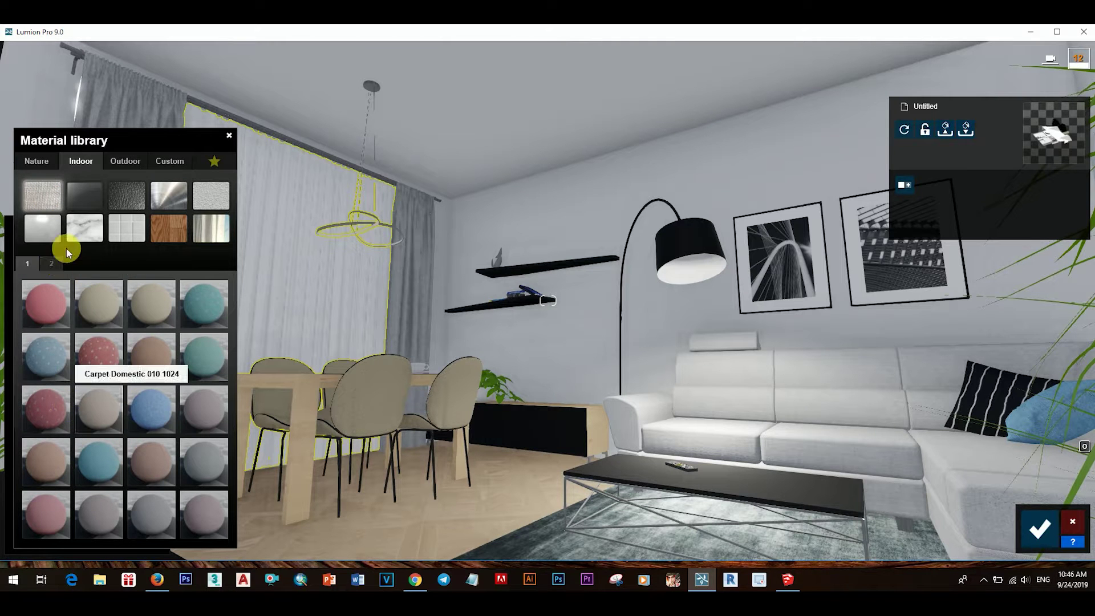
pyautogui.click(53, 263)
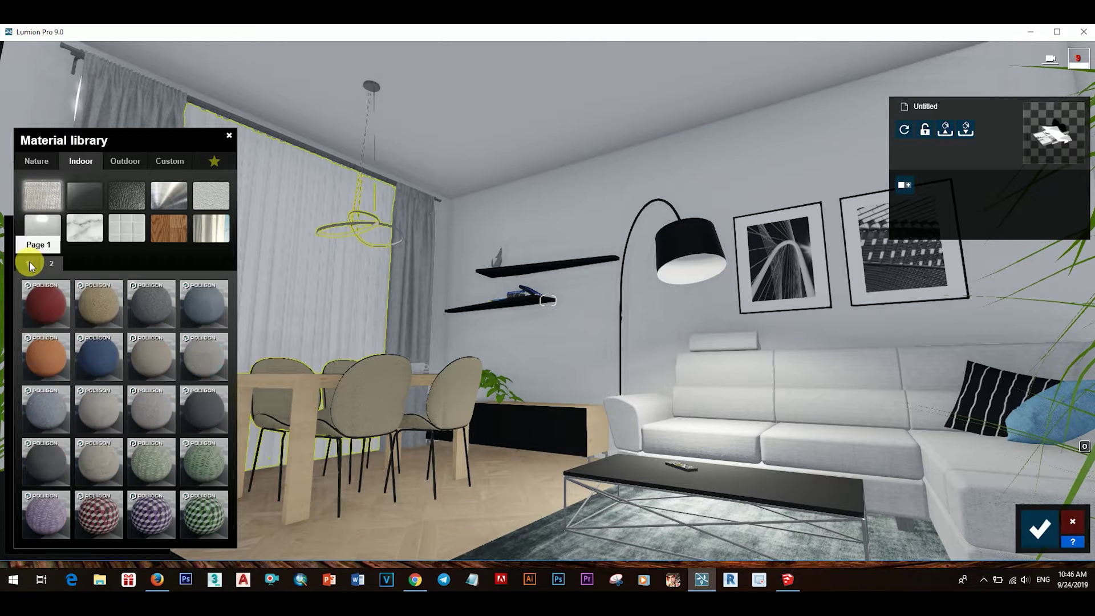
pyautogui.click(146, 361)
pyautogui.click(94, 406)
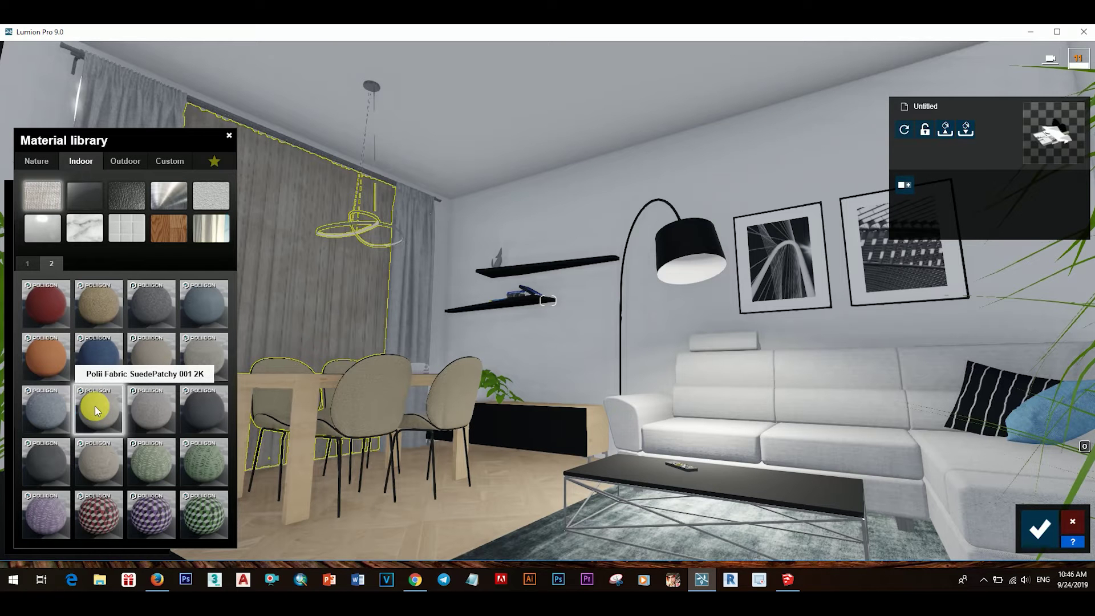
pyautogui.click(53, 409)
pyautogui.click(88, 412)
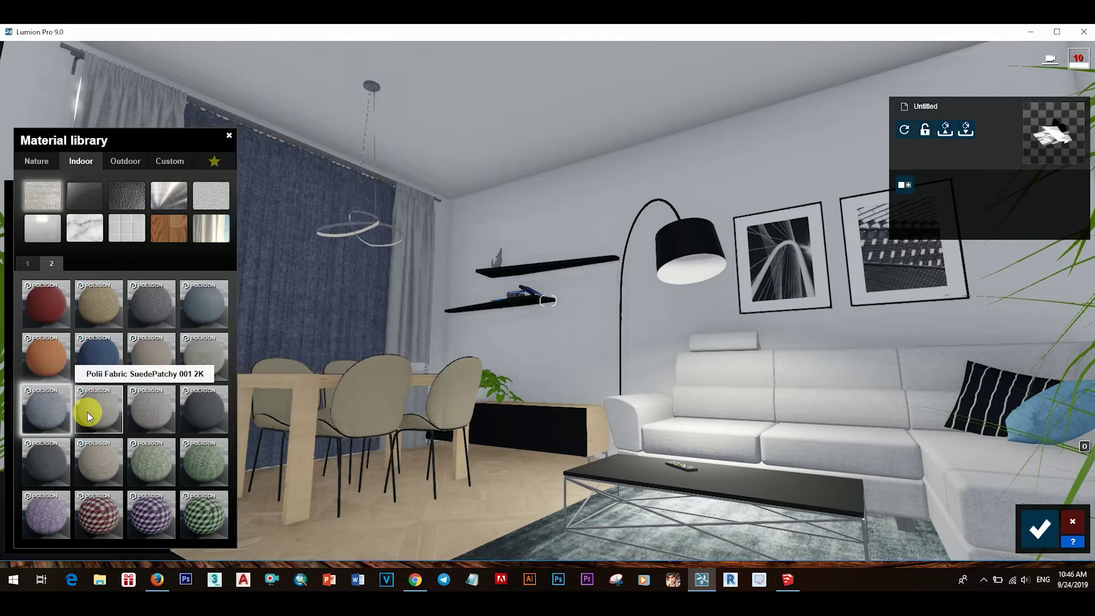
pyautogui.click(152, 415)
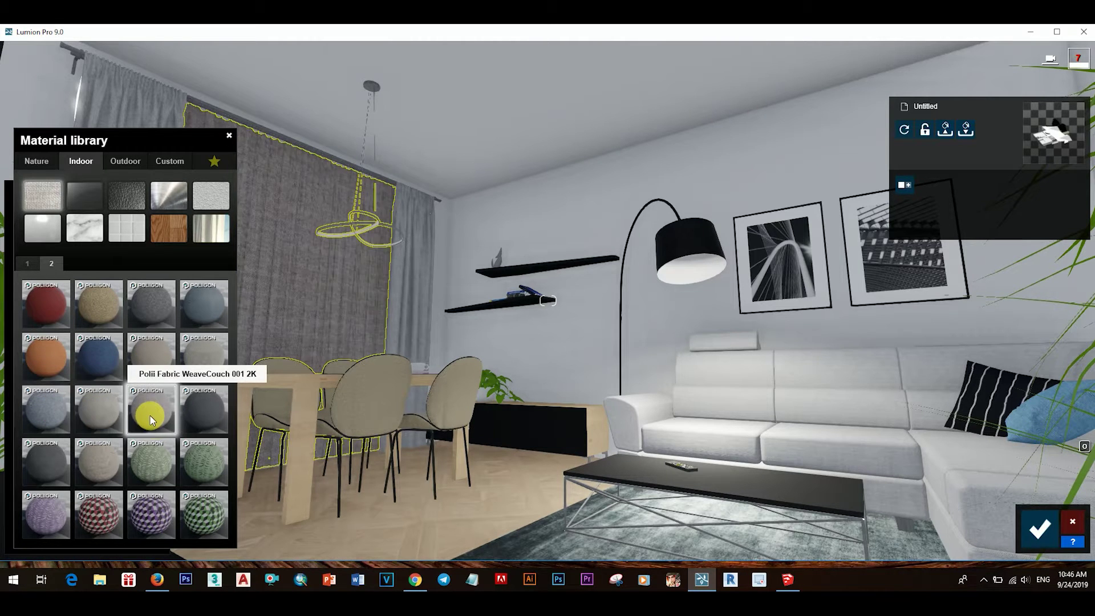
pyautogui.click(97, 465)
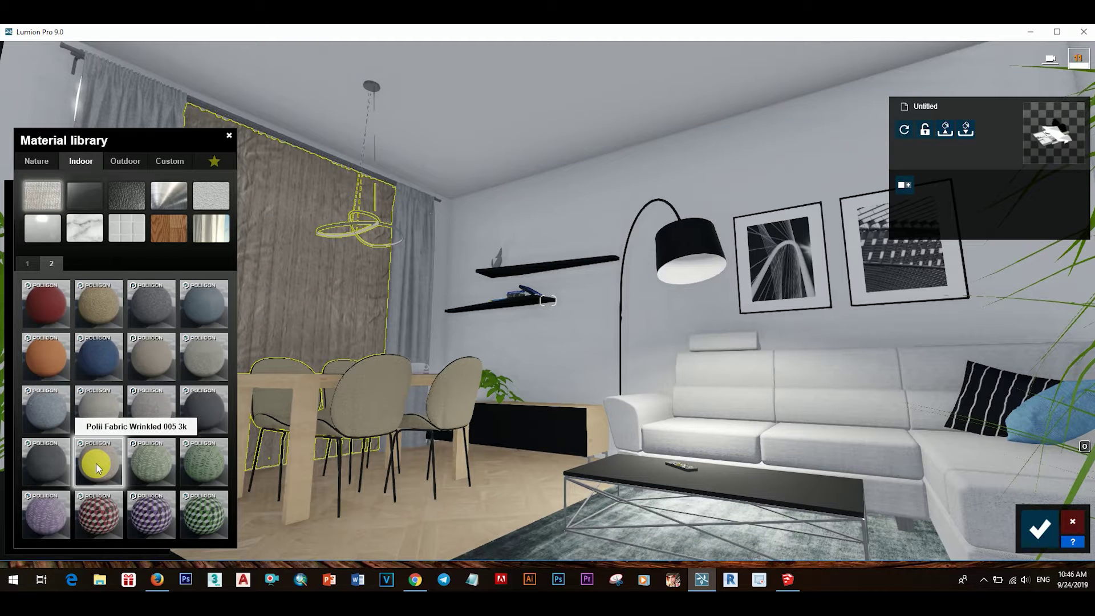
pyautogui.click(101, 413)
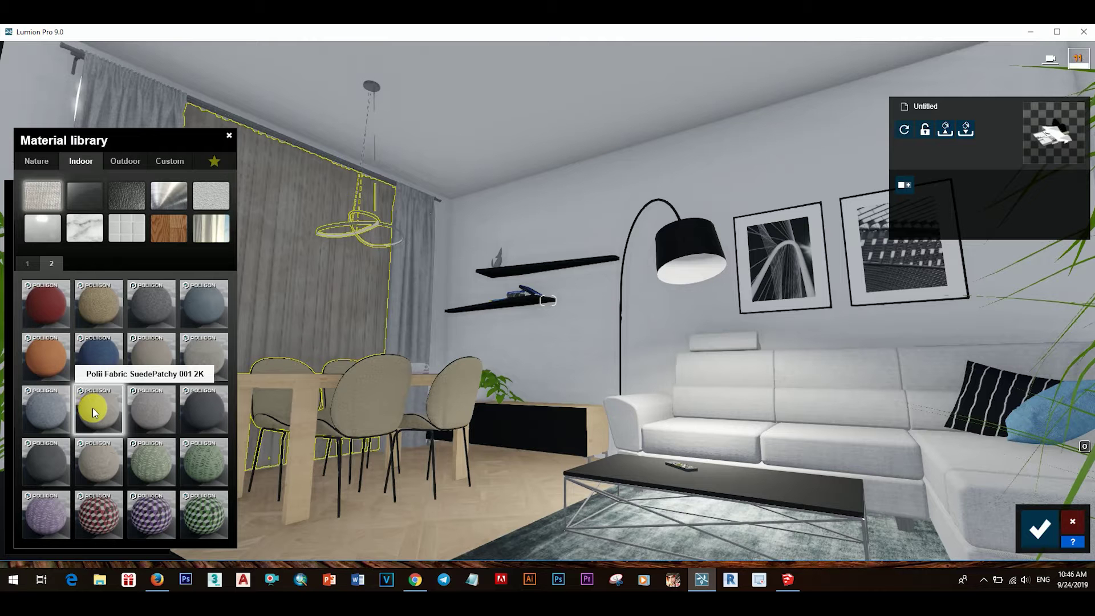
pyautogui.click(229, 137)
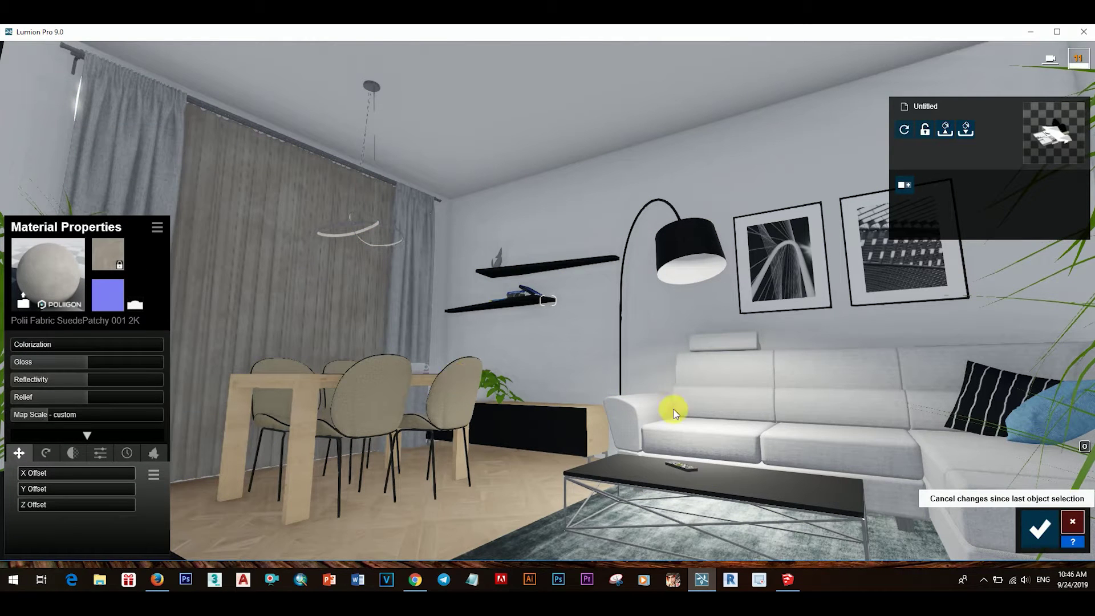
pyautogui.click(1073, 526)
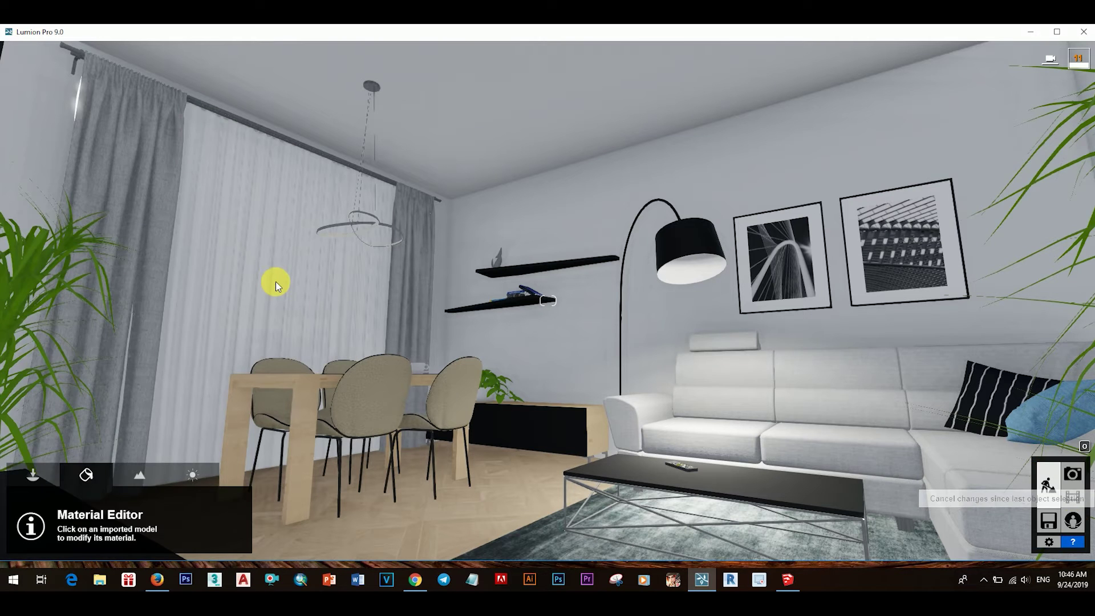
# Lower the net curtain's colorization, raise its relief, and confirm the change.
pyautogui.click(275, 283)
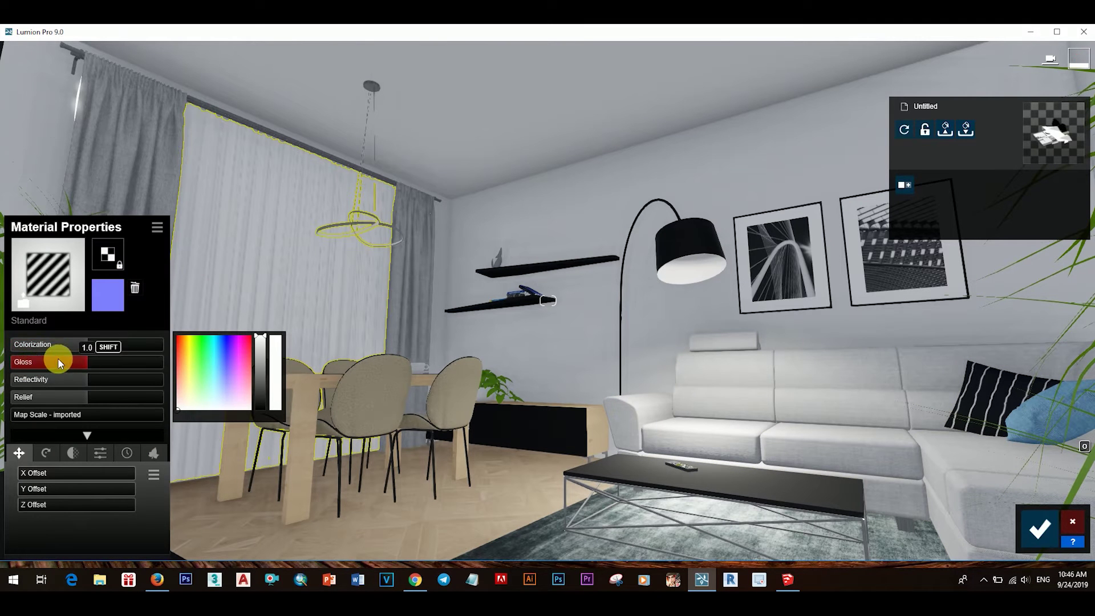
pyautogui.moveTo(146, 348); pyautogui.dragTo(46, 350)
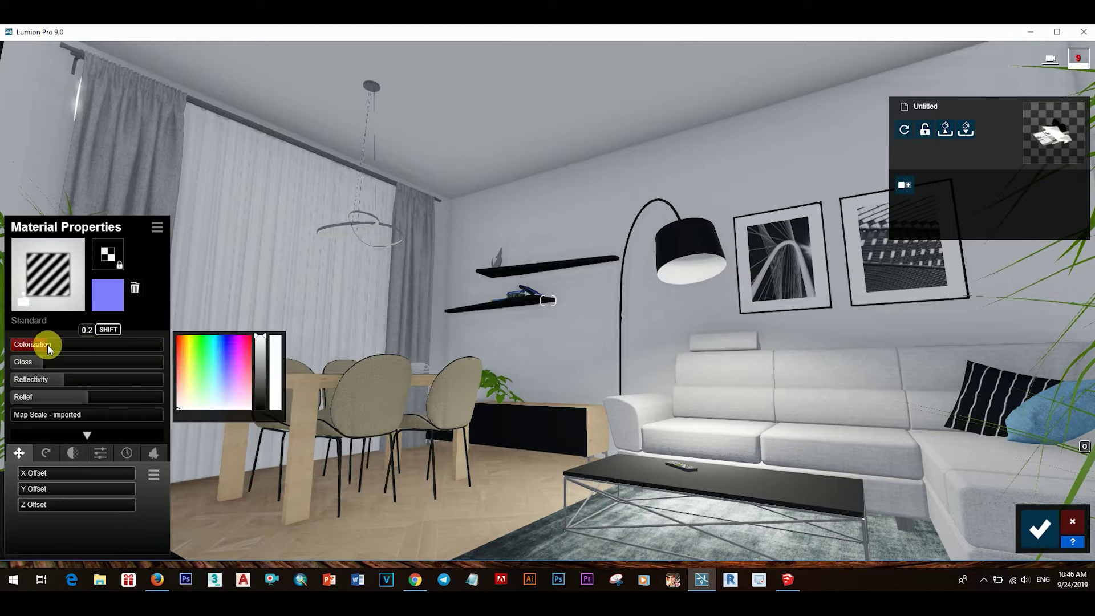
pyautogui.moveTo(57, 397); pyautogui.dragTo(145, 399)
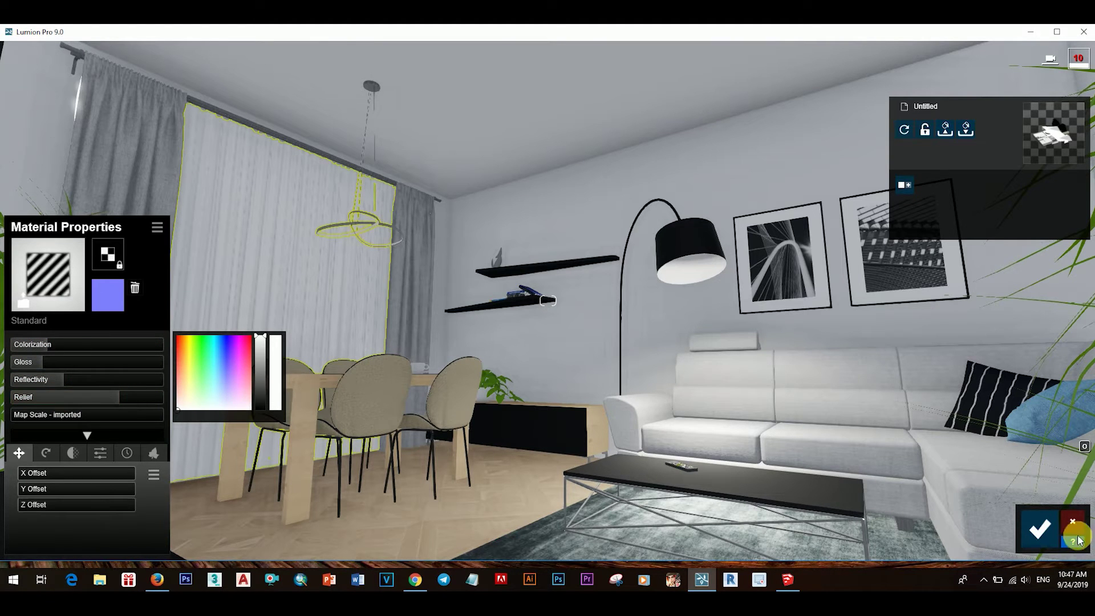
pyautogui.click(1049, 532)
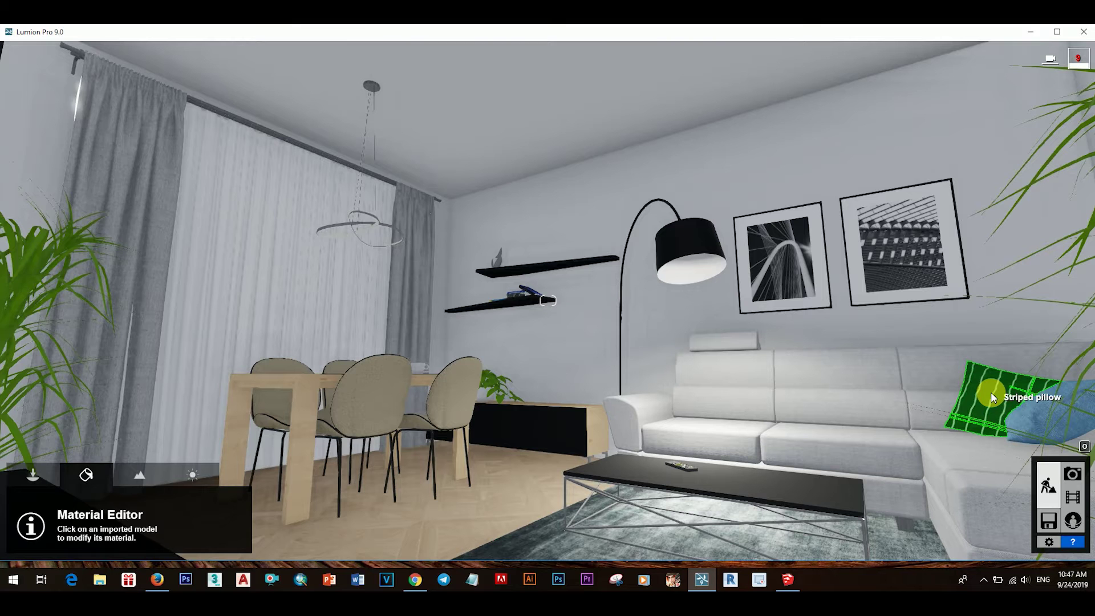
# Give the striped and blue pillows Standard materials, lowering the striped one's reflectivity.
pyautogui.click(991, 392)
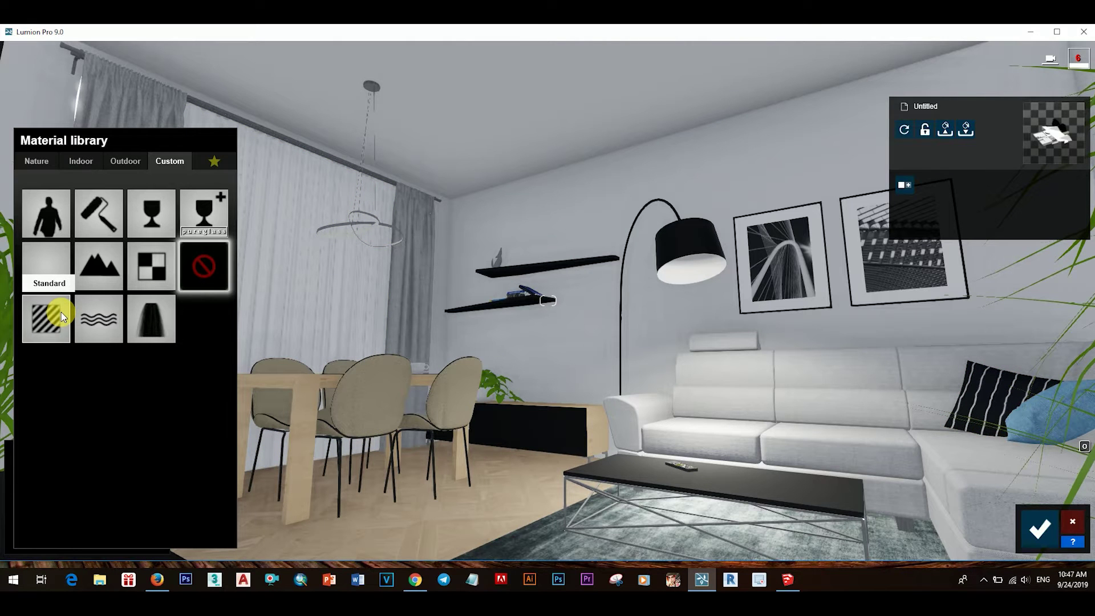
pyautogui.click(57, 318)
pyautogui.moveTo(71, 379); pyautogui.dragTo(53, 378)
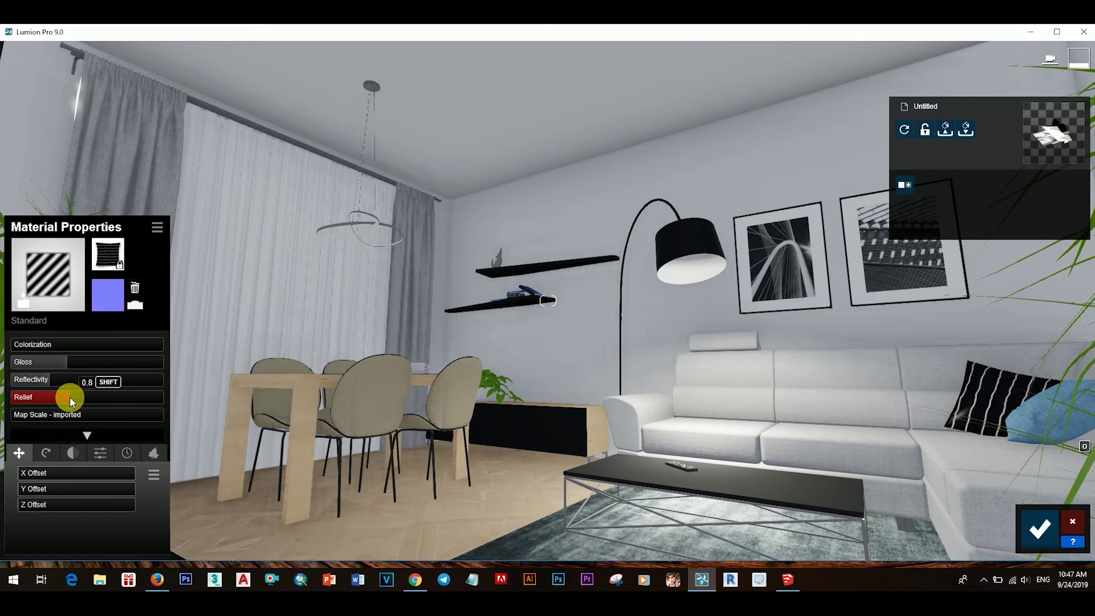
pyautogui.click(1044, 420)
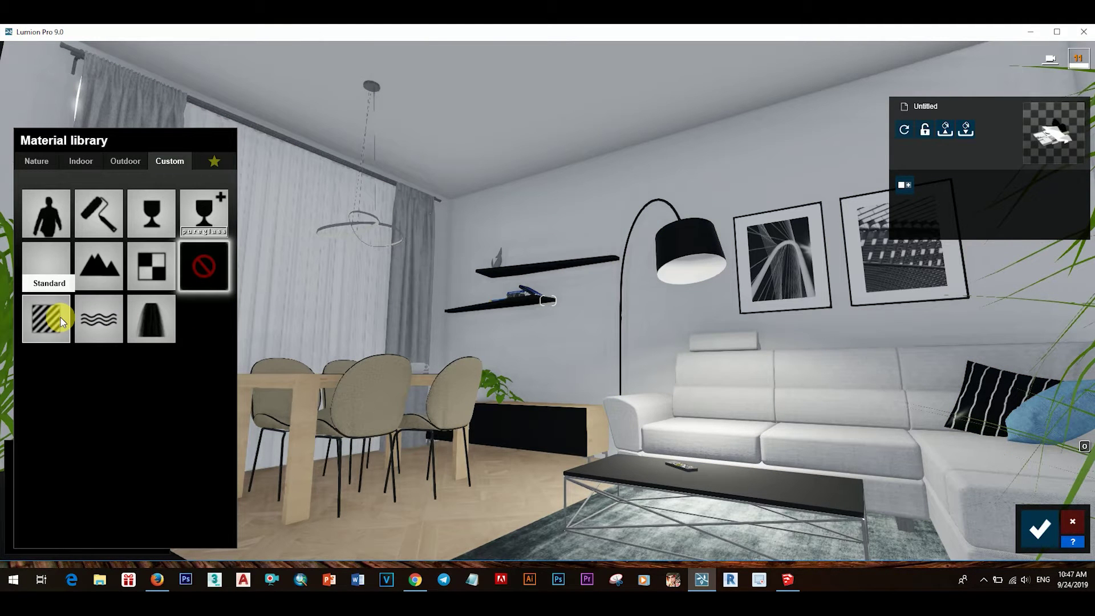
pyautogui.click(60, 317)
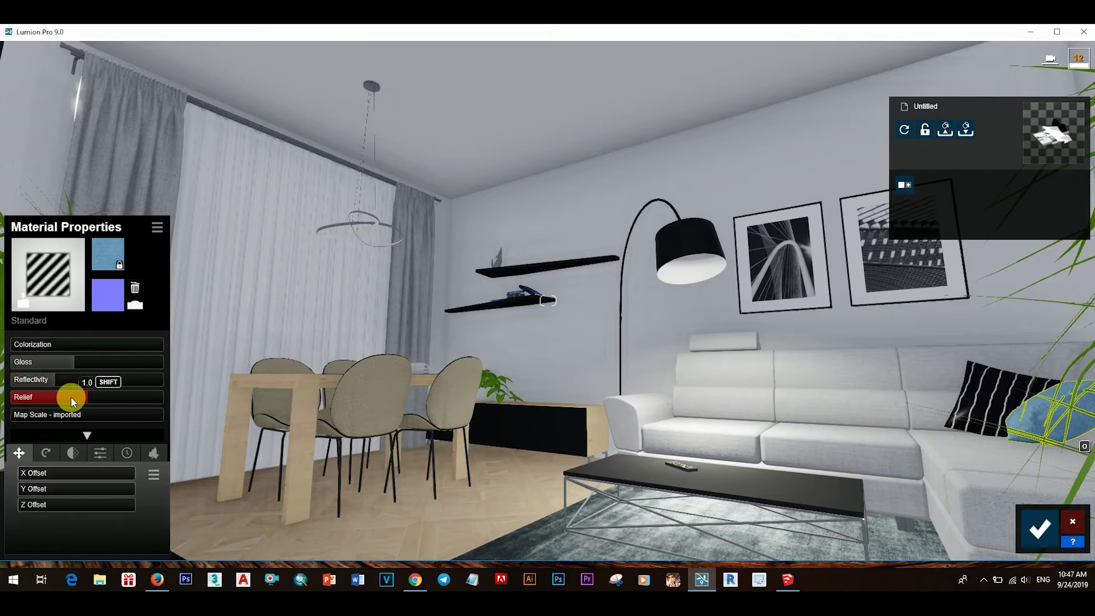
pyautogui.click(1050, 528)
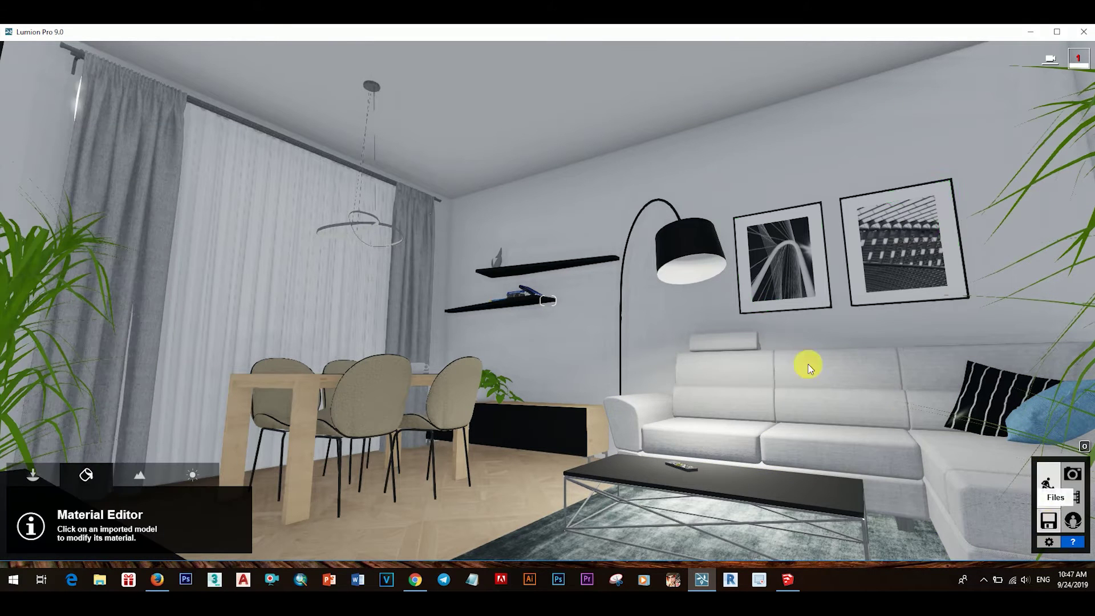
# Apply the Interior style to photo 2, check Sharpen, and set Exposure to 0.6.
pyautogui.click(1074, 474)
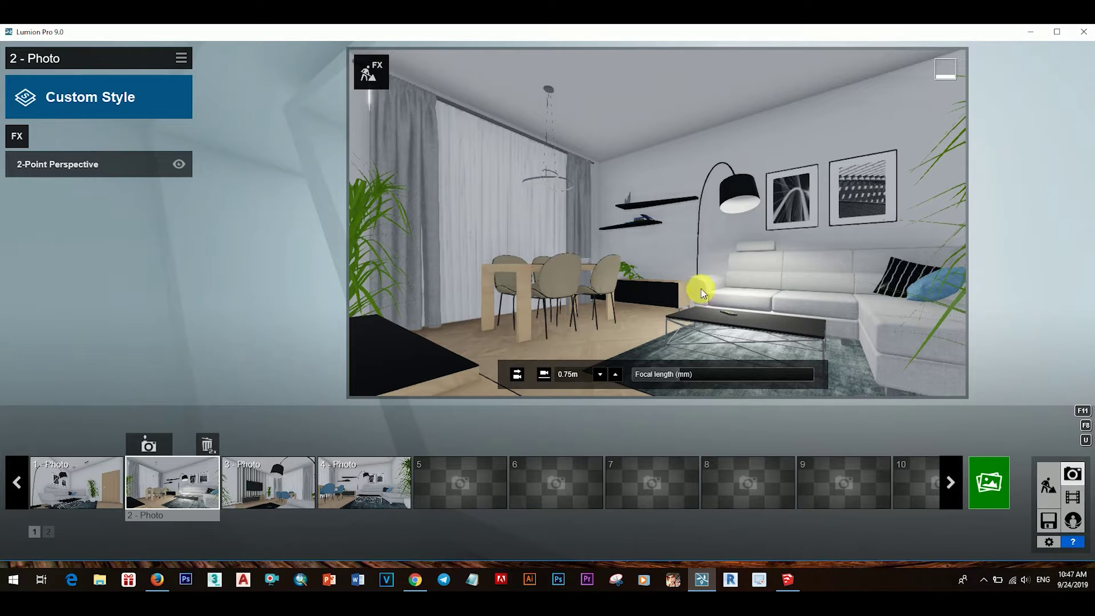
pyautogui.moveTo(657, 257)
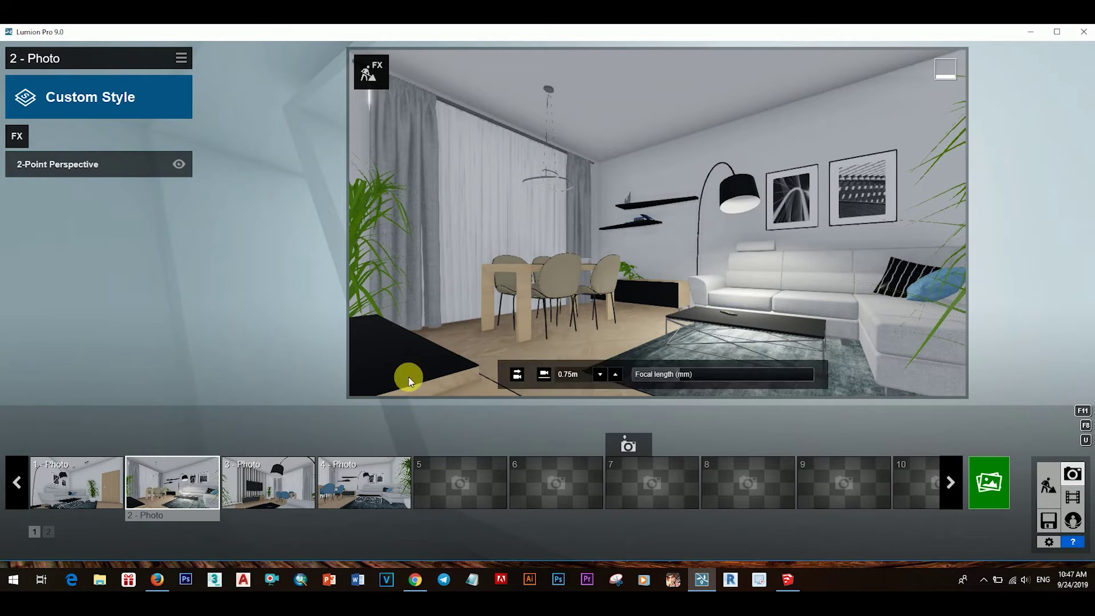
pyautogui.click(90, 97)
pyautogui.click(730, 195)
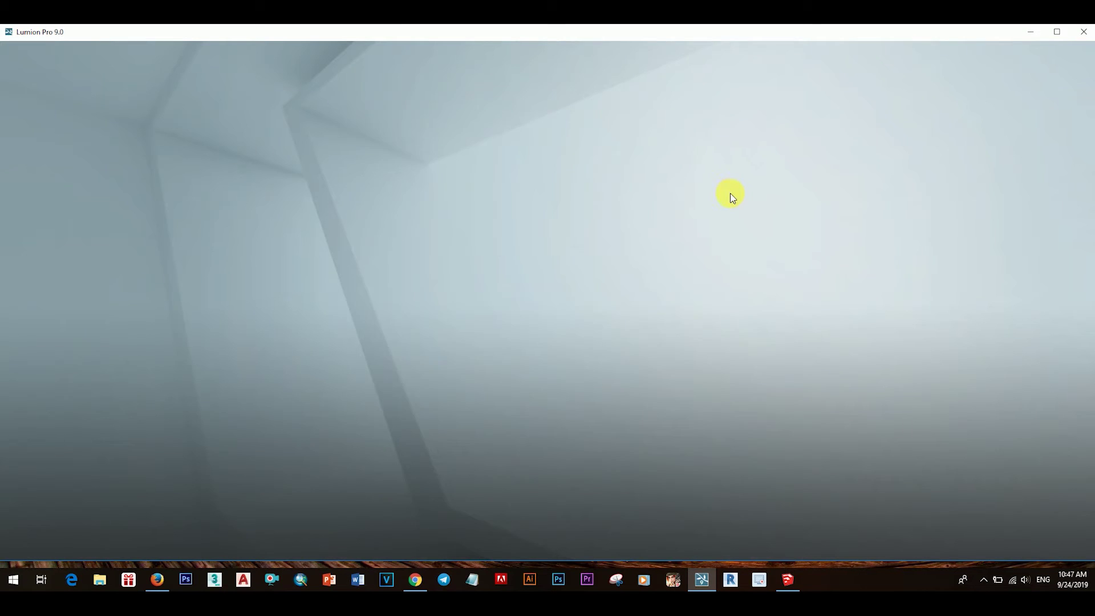
pyautogui.click(84, 194)
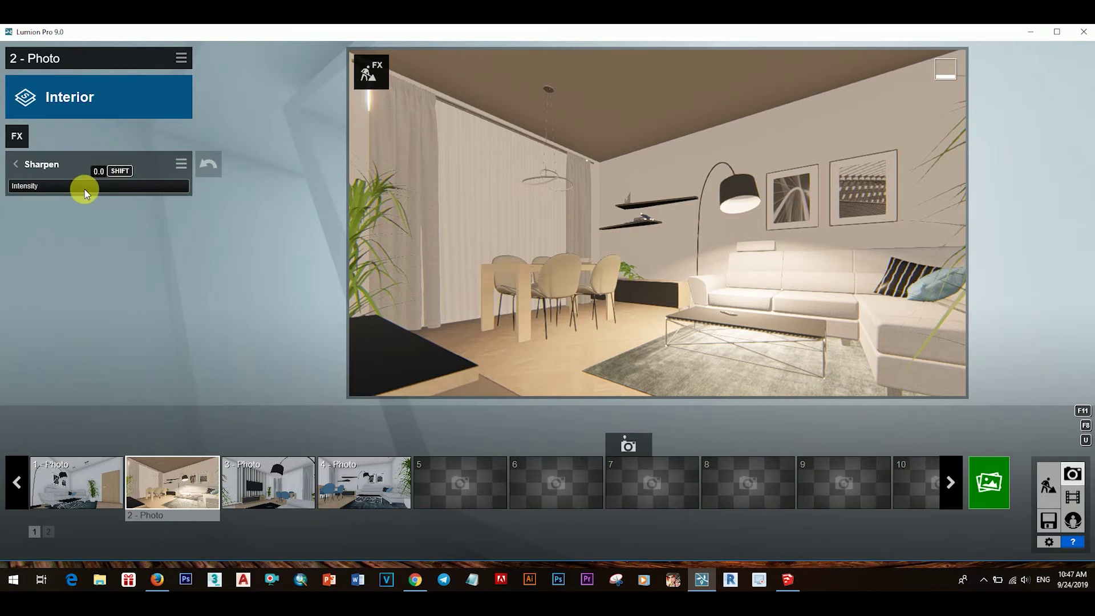
pyautogui.click(150, 161)
pyautogui.click(78, 230)
pyautogui.moveTo(102, 180)
pyautogui.mouseDown()
pyautogui.moveTo(118, 183)
pyautogui.moveTo(72, 190)
pyautogui.moveTo(87, 194)
pyautogui.mouseUp()
pyautogui.click(144, 165)
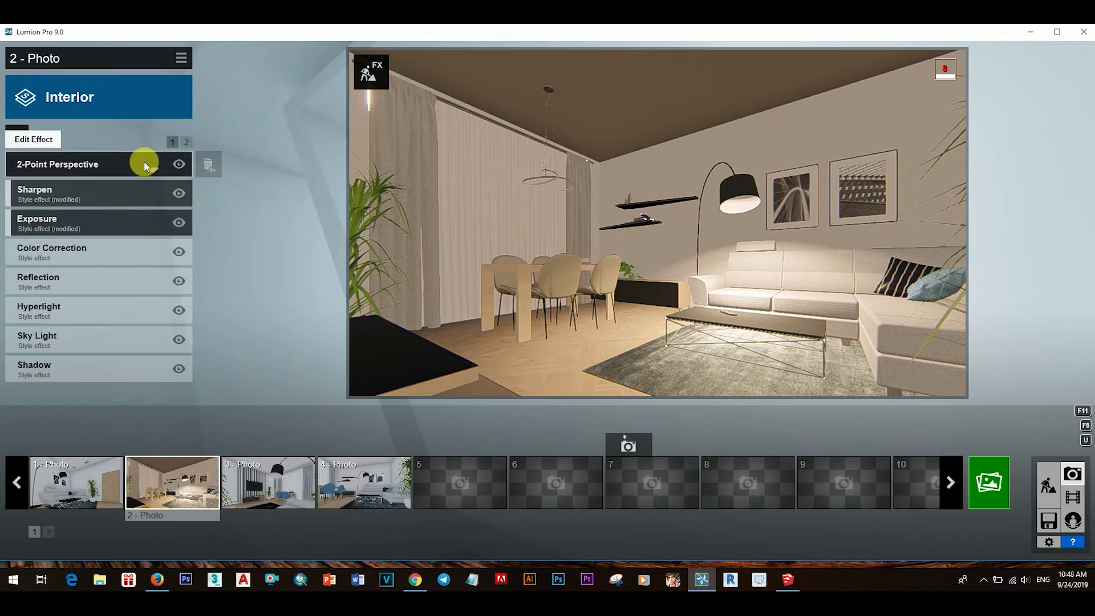
# Warm the Color Correction temperature and tint, tone down vibrance, and raise brightness.
pyautogui.click(102, 250)
pyautogui.moveTo(159, 190)
pyautogui.mouseDown()
pyautogui.moveTo(171, 190)
pyautogui.moveTo(98, 202)
pyautogui.moveTo(141, 203)
pyautogui.mouseUp()
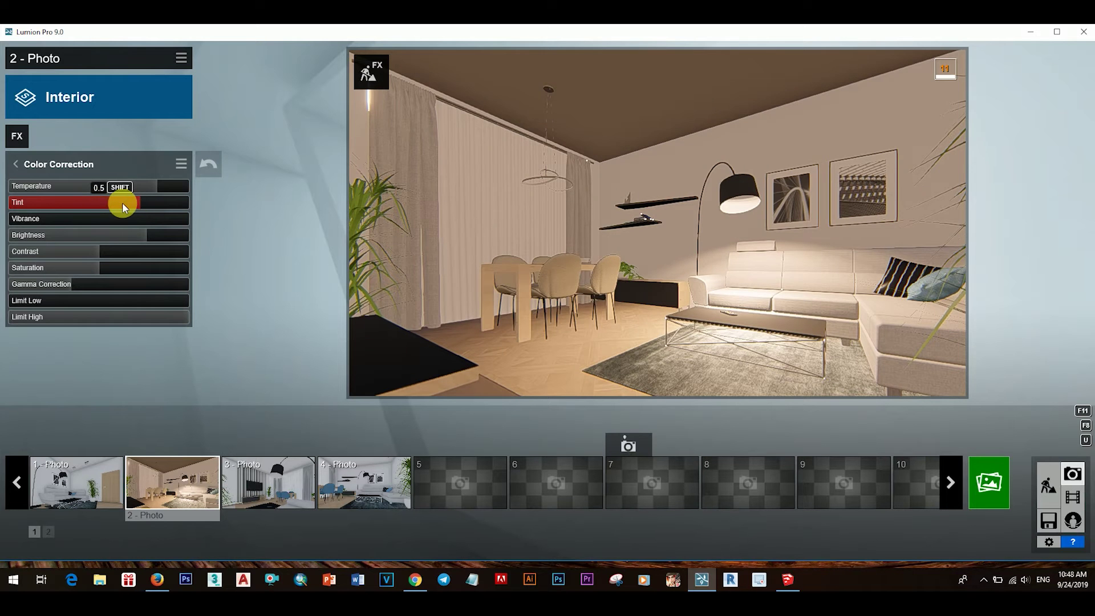
pyautogui.moveTo(51, 219)
pyautogui.mouseDown()
pyautogui.moveTo(98, 219)
pyautogui.moveTo(33, 219)
pyautogui.mouseUp()
pyautogui.moveTo(144, 235)
pyautogui.mouseDown()
pyautogui.moveTo(187, 236)
pyautogui.moveTo(125, 238)
pyautogui.moveTo(130, 251)
pyautogui.moveTo(29, 268)
pyautogui.moveTo(177, 272)
pyautogui.moveTo(63, 269)
pyautogui.moveTo(86, 286)
pyautogui.moveTo(66, 290)
pyautogui.moveTo(95, 288)
pyautogui.mouseUp()
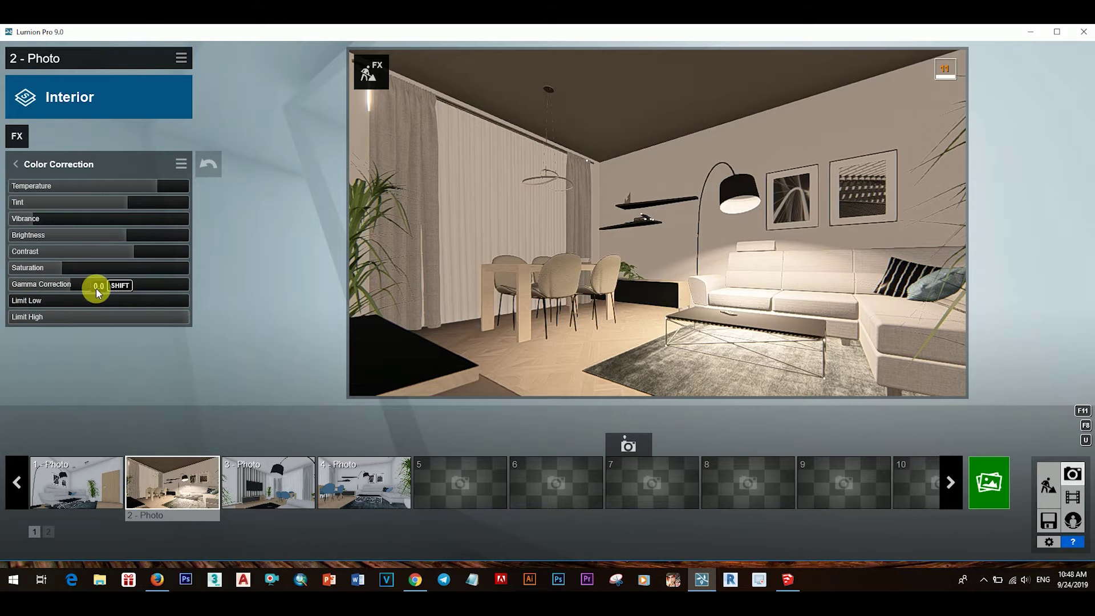
pyautogui.click(131, 162)
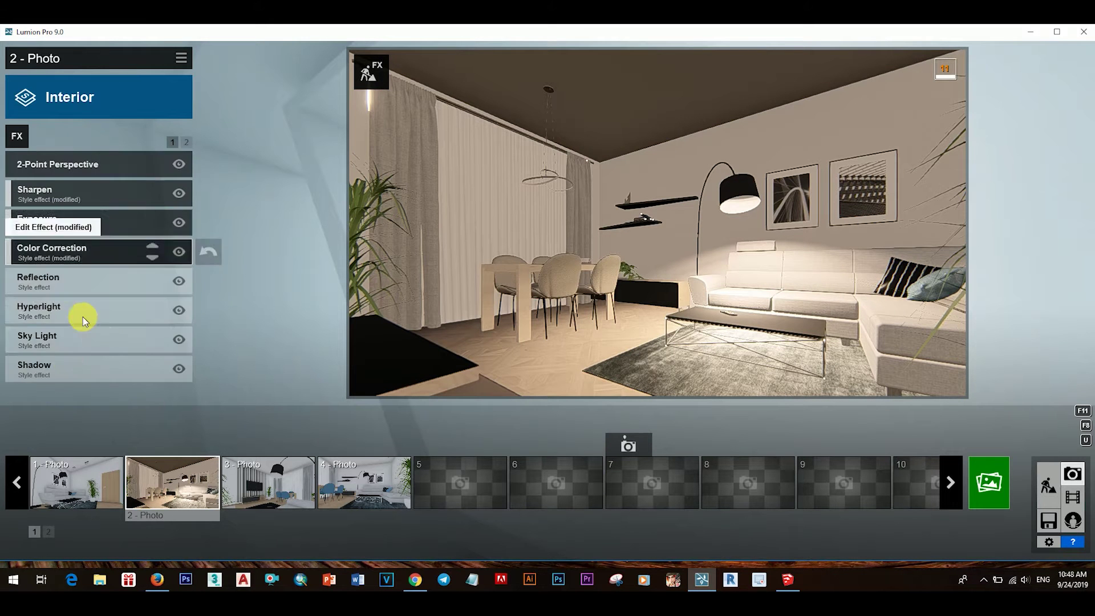
# Brighten the Shadow effect slightly, with Interior / Exterior at 0.0 and omnishadow at 2.0.
pyautogui.click(78, 371)
pyautogui.moveTo(33, 217)
pyautogui.mouseDown()
pyautogui.moveTo(99, 218)
pyautogui.moveTo(64, 226)
pyautogui.moveTo(70, 244)
pyautogui.mouseUp()
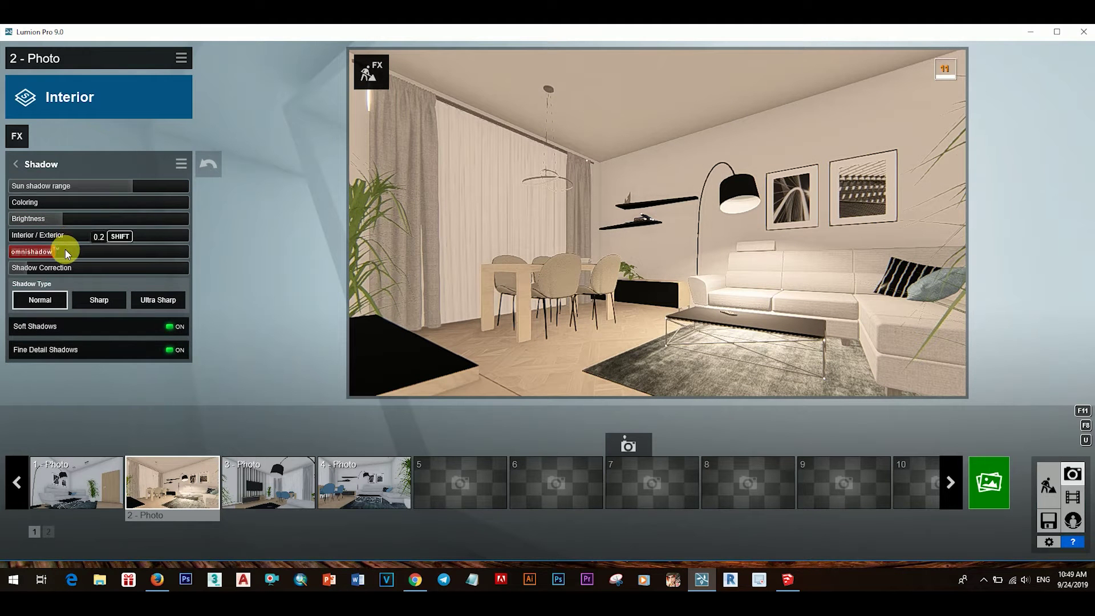
pyautogui.moveTo(66, 217); pyautogui.dragTo(75, 221)
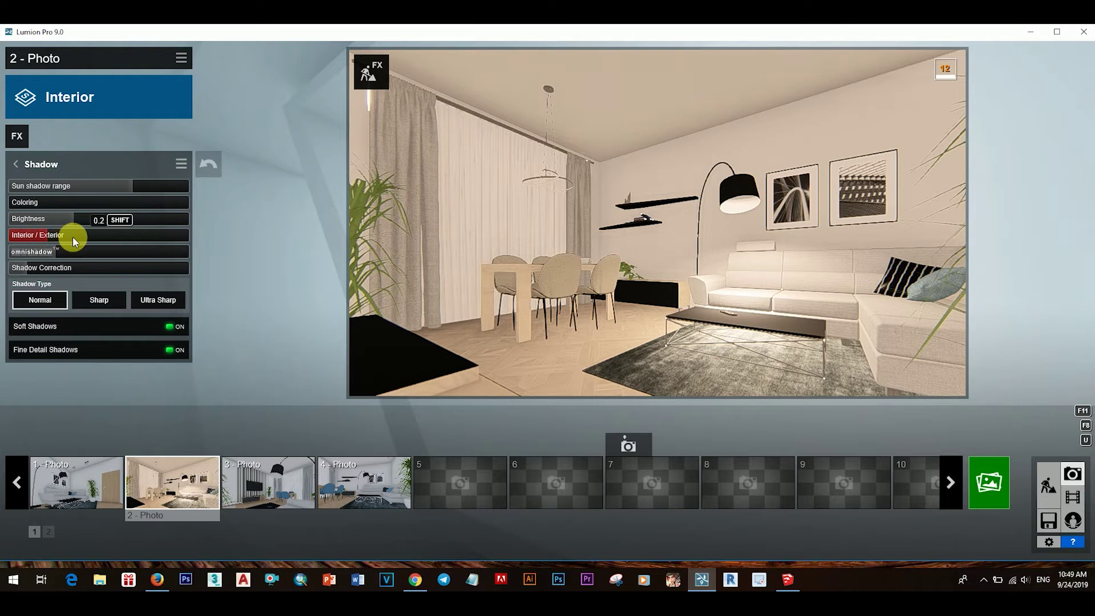
pyautogui.moveTo(153, 241); pyautogui.dragTo(17, 246)
pyautogui.moveTo(55, 253)
pyautogui.mouseDown()
pyautogui.moveTo(176, 253)
pyautogui.moveTo(23, 259)
pyautogui.mouseUp()
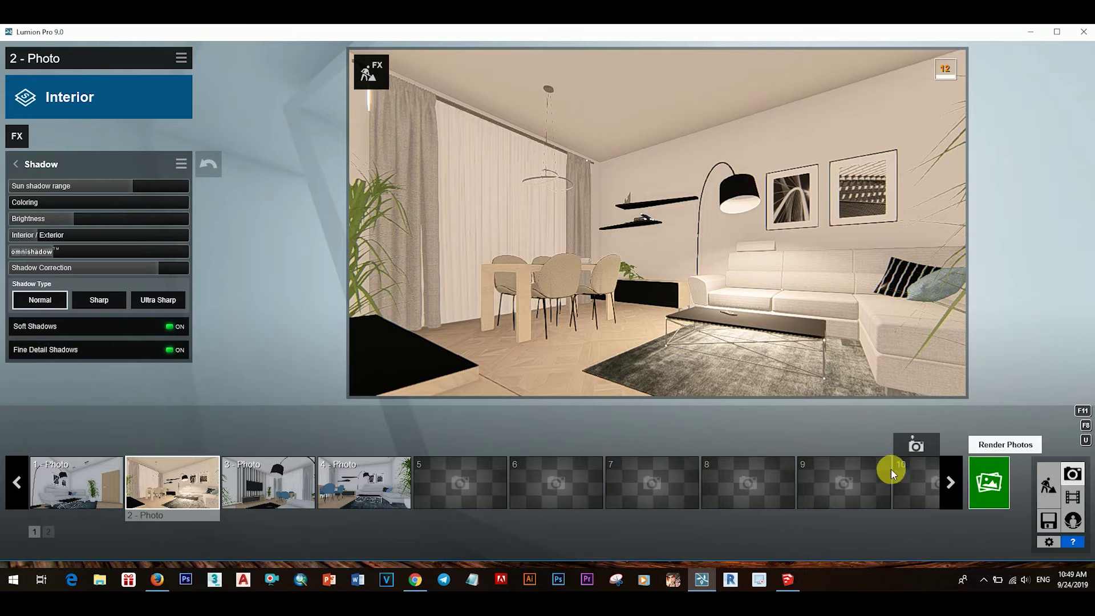
# Render photo 2 at Desktop 1920x1080 and save it as a JPG.
pyautogui.click(104, 165)
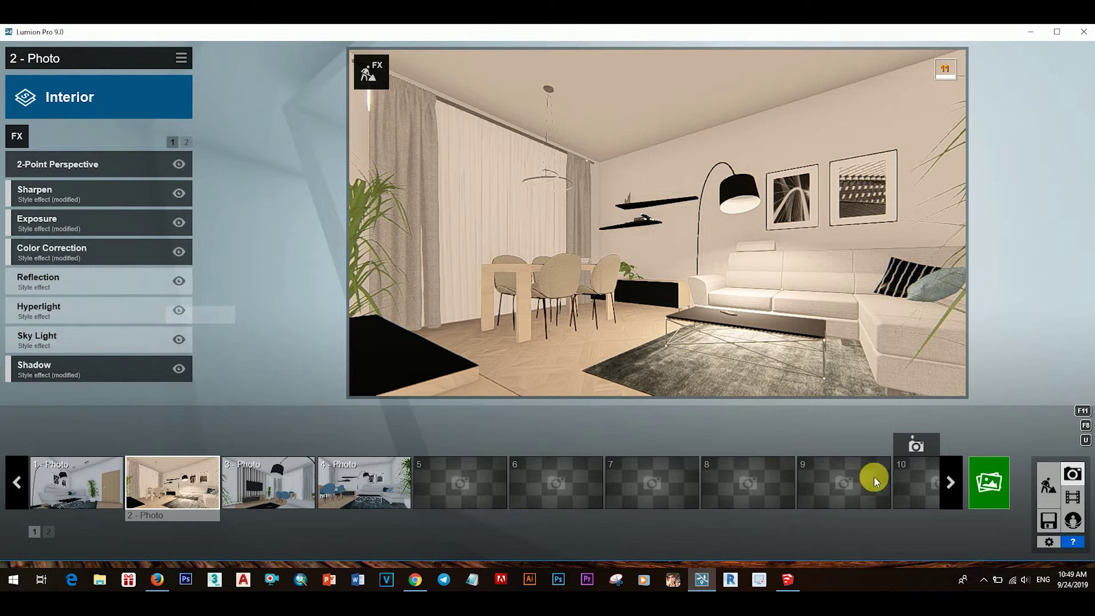
pyautogui.click(989, 485)
pyautogui.click(411, 457)
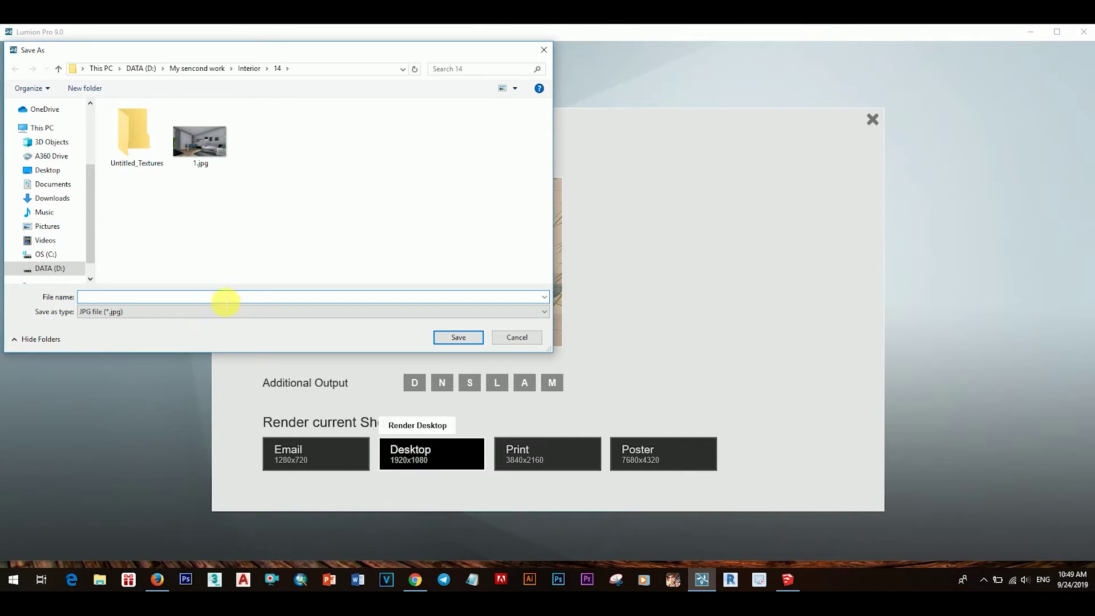
pyautogui.write('2')
pyautogui.click(460, 341)
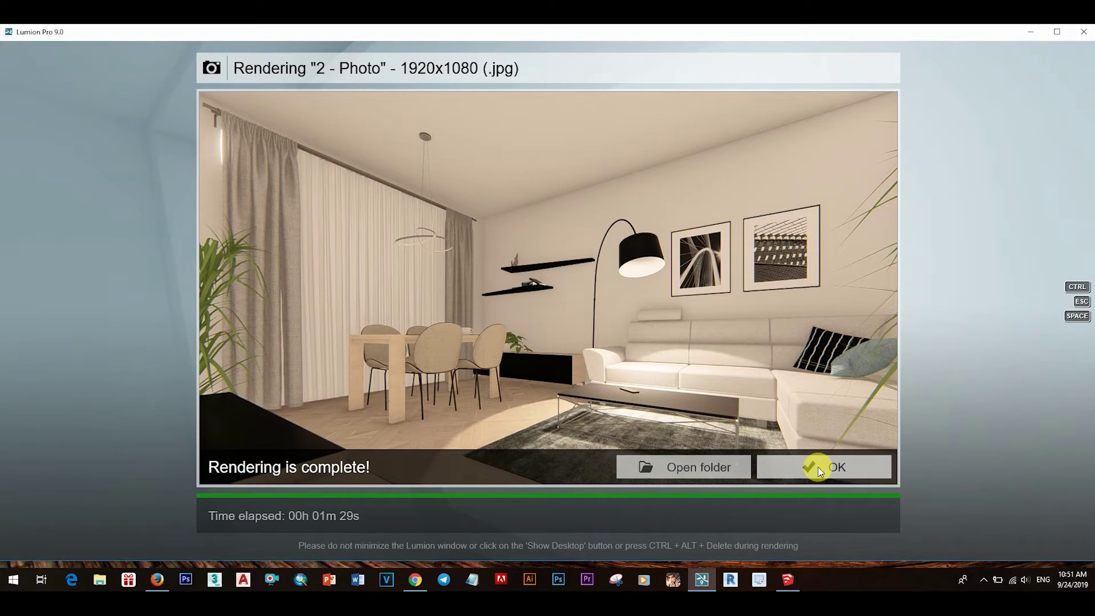
# Turn on Sky Light in planar and projected reflections and lower its brightness to 0.9.
pyautogui.click(838, 466)
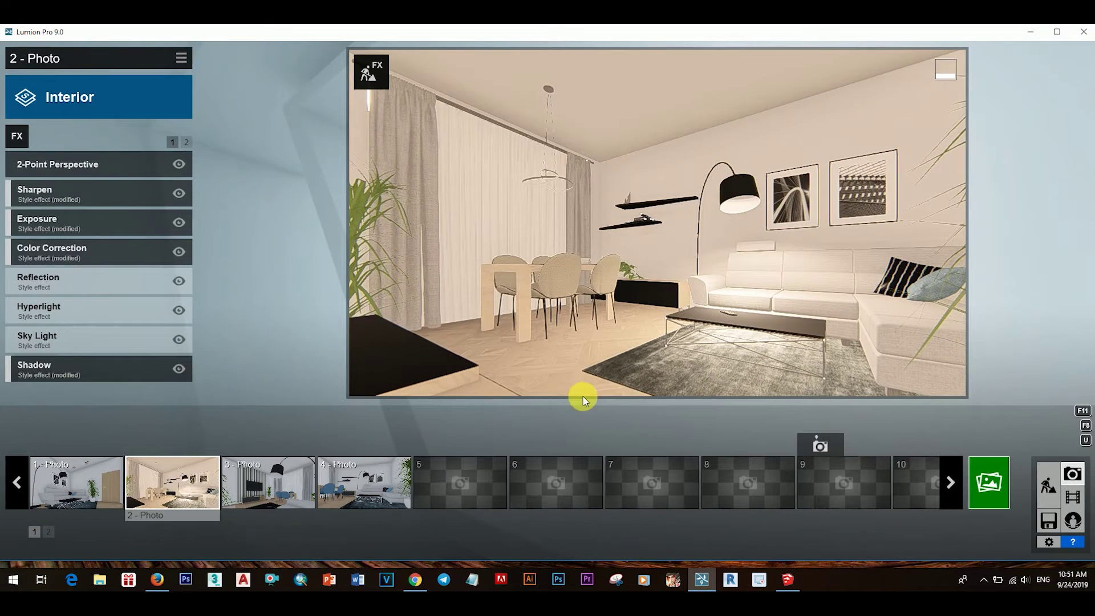
pyautogui.click(84, 341)
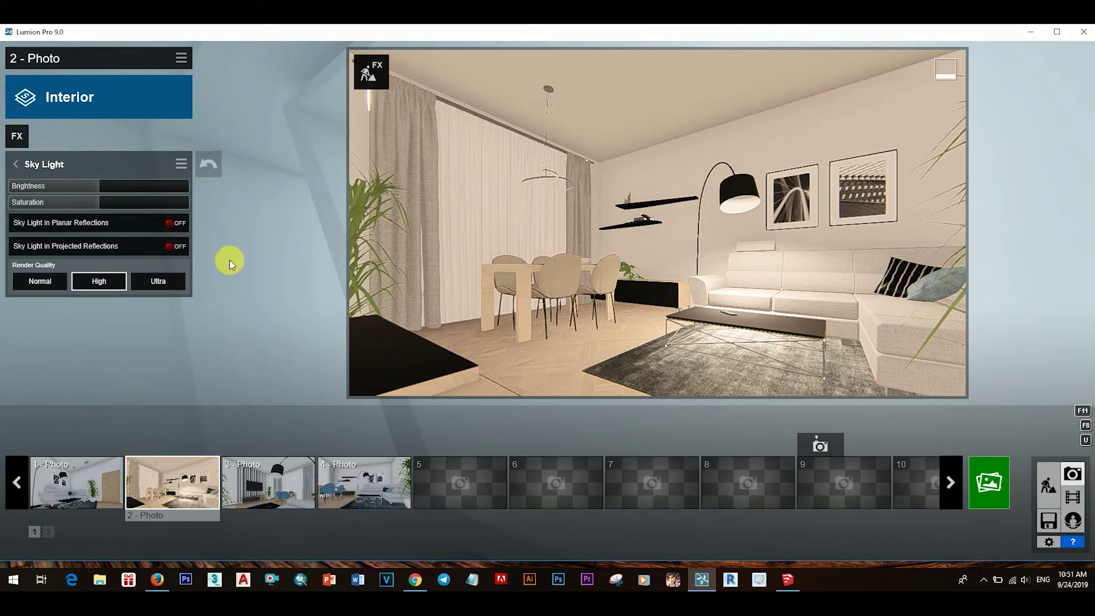
pyautogui.click(169, 223)
pyautogui.click(170, 245)
pyautogui.moveTo(101, 186)
pyautogui.mouseDown()
pyautogui.moveTo(135, 188)
pyautogui.moveTo(64, 186)
pyautogui.mouseUp()
pyautogui.moveTo(179, 198)
pyautogui.mouseDown()
pyautogui.moveTo(77, 186)
pyautogui.moveTo(65, 204)
pyautogui.moveTo(181, 203)
pyautogui.mouseUp()
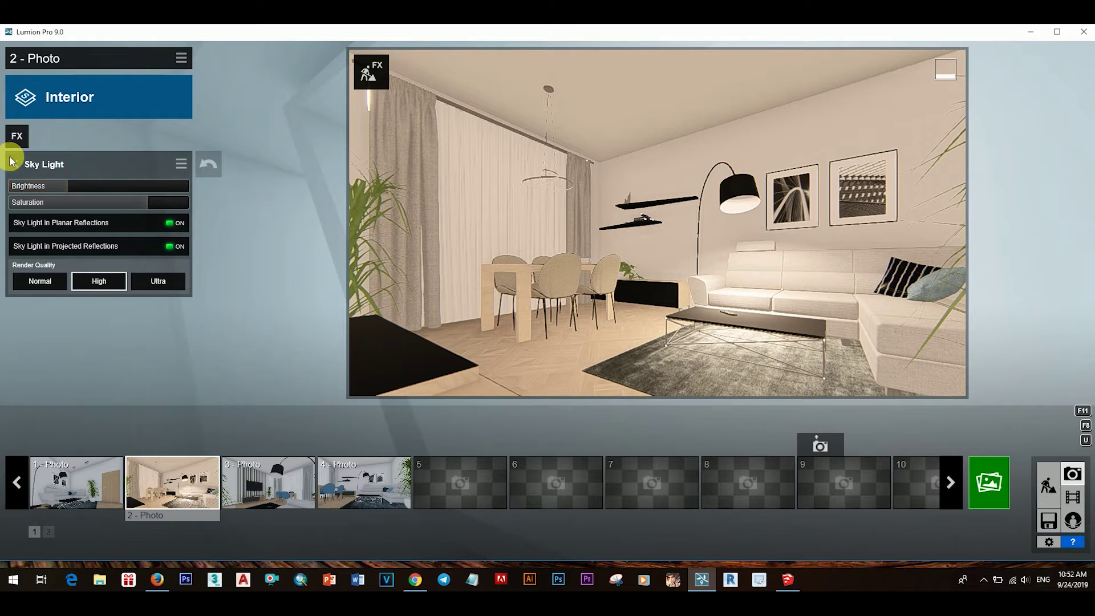
pyautogui.click(94, 164)
# Add a Real Skies effect from the Weather and Climate effects.
pyautogui.click(19, 138)
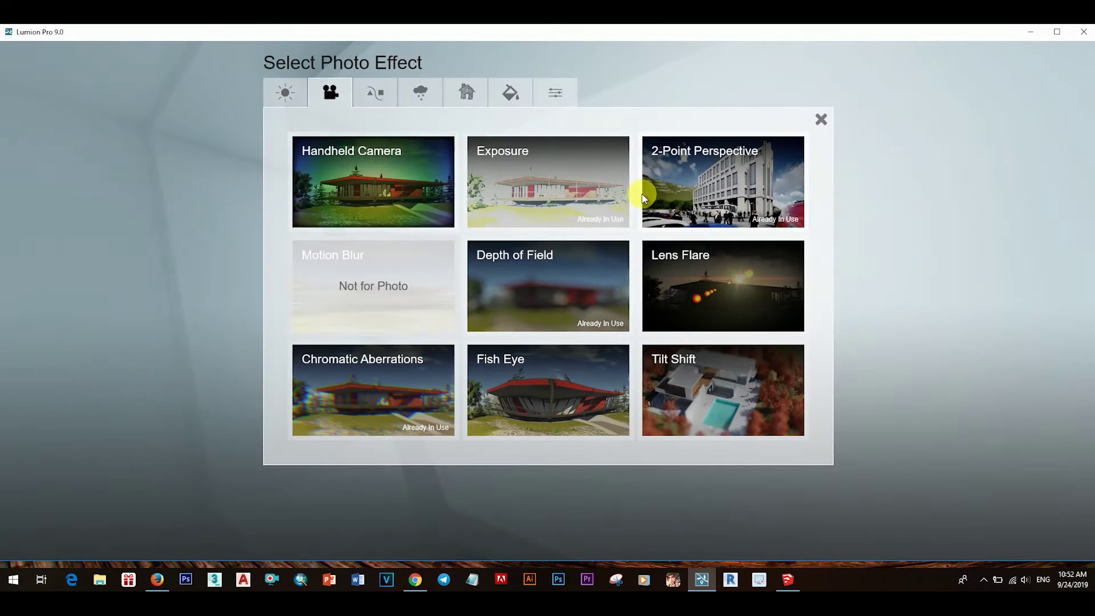
pyautogui.click(289, 89)
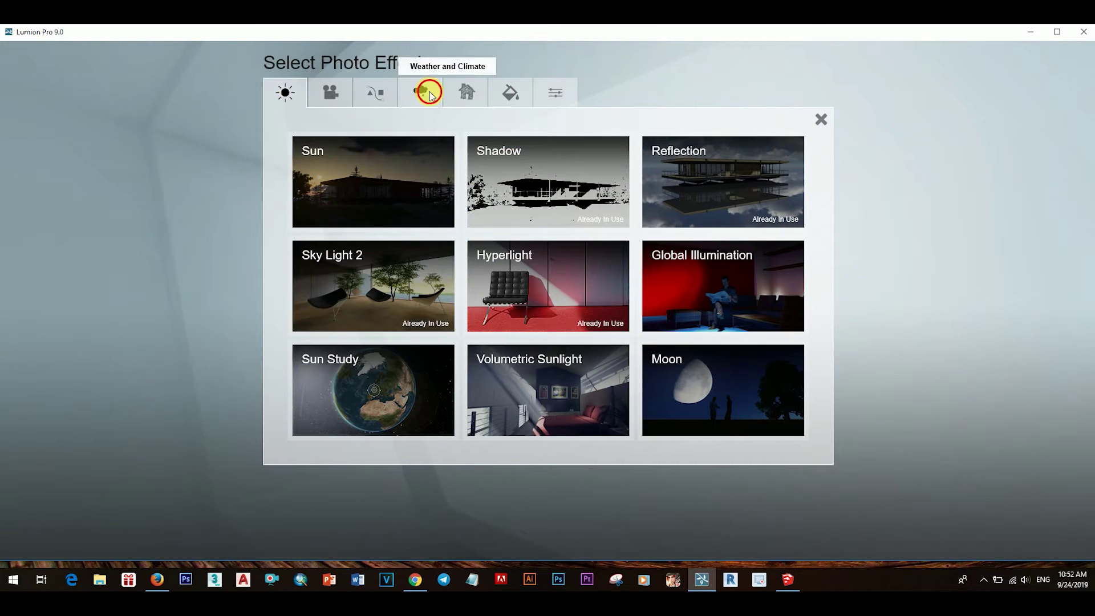
pyautogui.click(426, 93)
pyautogui.click(359, 184)
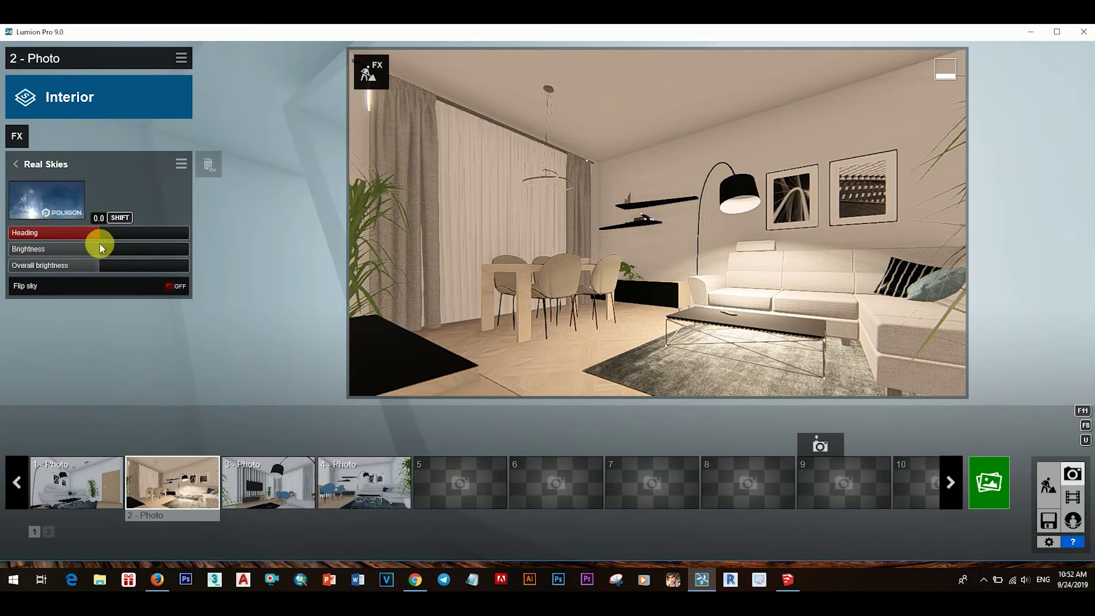
# Set the Real Skies heading to 83.0 and brightness to 1.1, then open Reflection settings.
pyautogui.moveTo(172, 249)
pyautogui.mouseDown()
pyautogui.moveTo(22, 245)
pyautogui.moveTo(163, 255)
pyautogui.mouseUp()
pyautogui.moveTo(97, 234)
pyautogui.mouseDown()
pyautogui.moveTo(208, 234)
pyautogui.moveTo(46, 237)
pyautogui.moveTo(134, 237)
pyautogui.moveTo(67, 237)
pyautogui.moveTo(183, 269)
pyautogui.moveTo(55, 270)
pyautogui.mouseUp()
pyautogui.click(170, 285)
pyautogui.click(170, 285)
pyautogui.moveTo(139, 251)
pyautogui.mouseDown()
pyautogui.moveTo(23, 251)
pyautogui.moveTo(143, 254)
pyautogui.mouseUp()
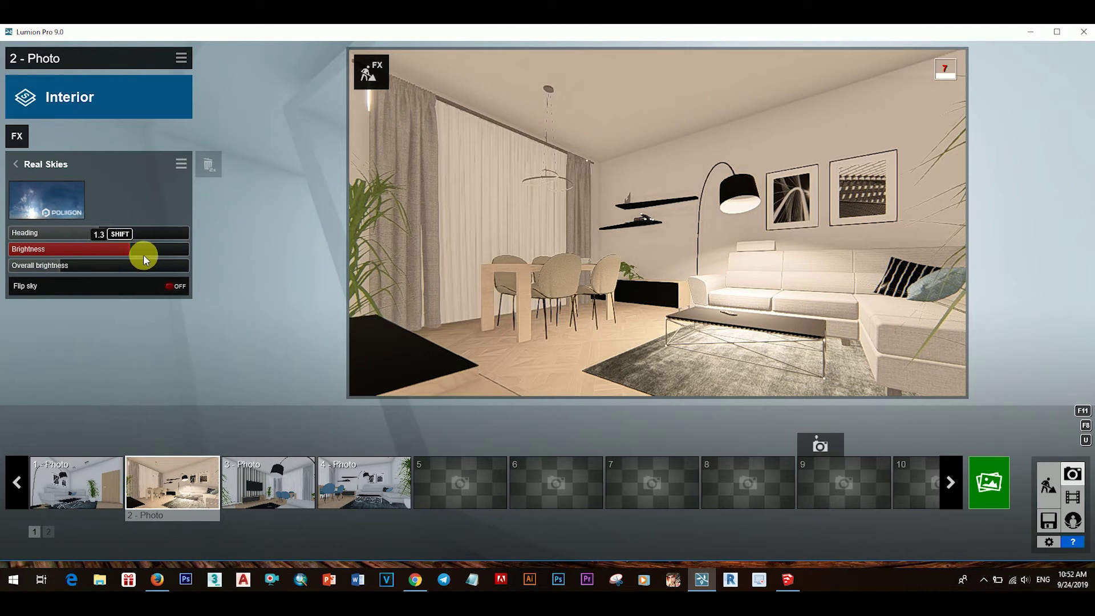
pyautogui.click(115, 162)
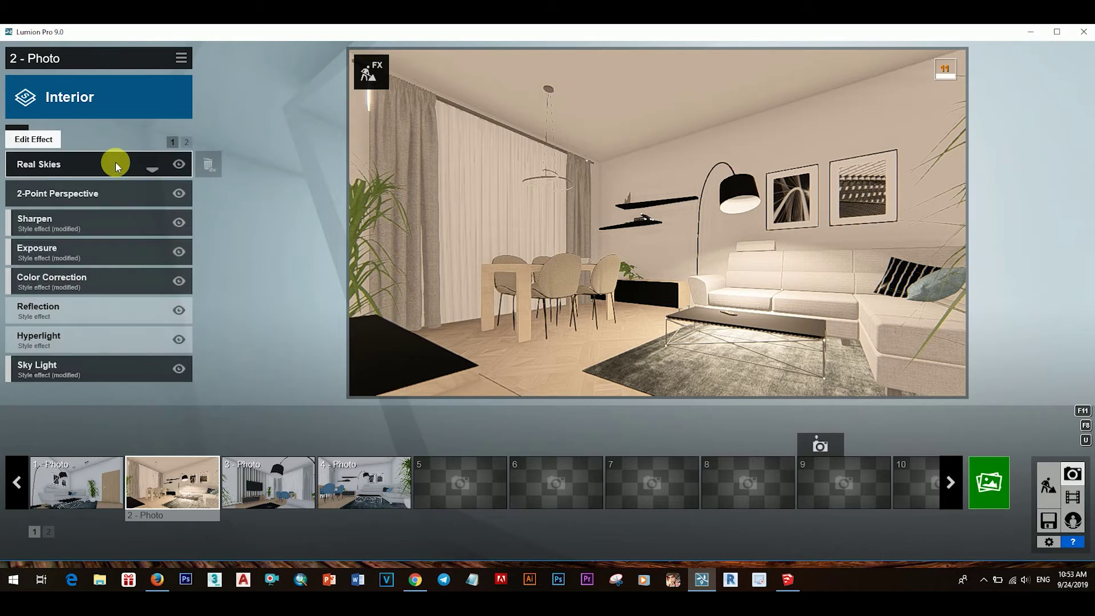
pyautogui.click(103, 311)
# Set reflection preview to High and add the dining-area floor and coffee-table floor as planes.
pyautogui.click(156, 275)
pyautogui.click(35, 197)
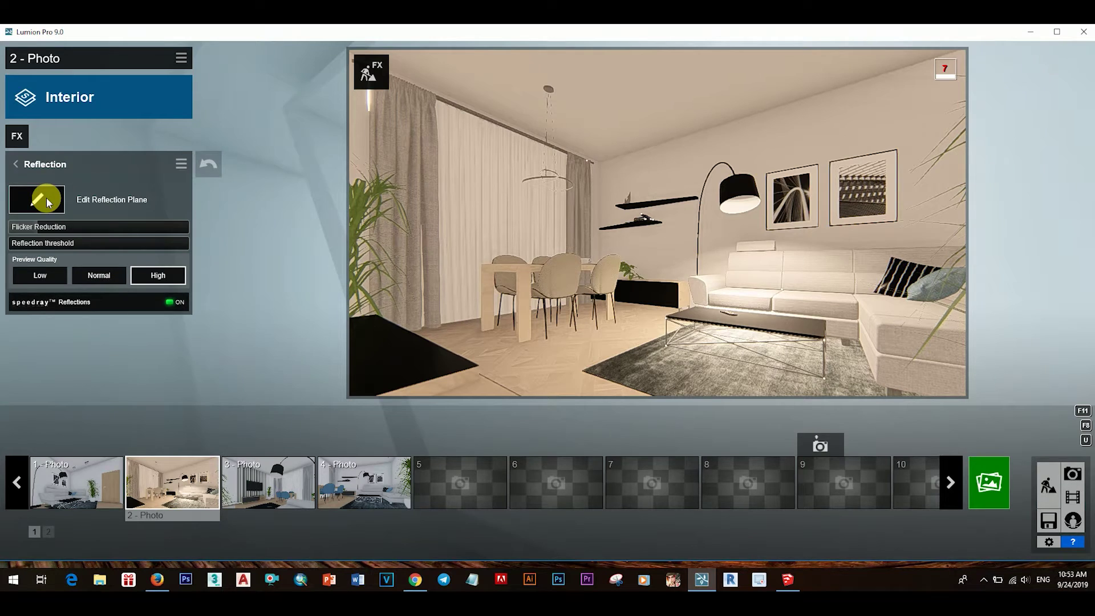
pyautogui.click(32, 531)
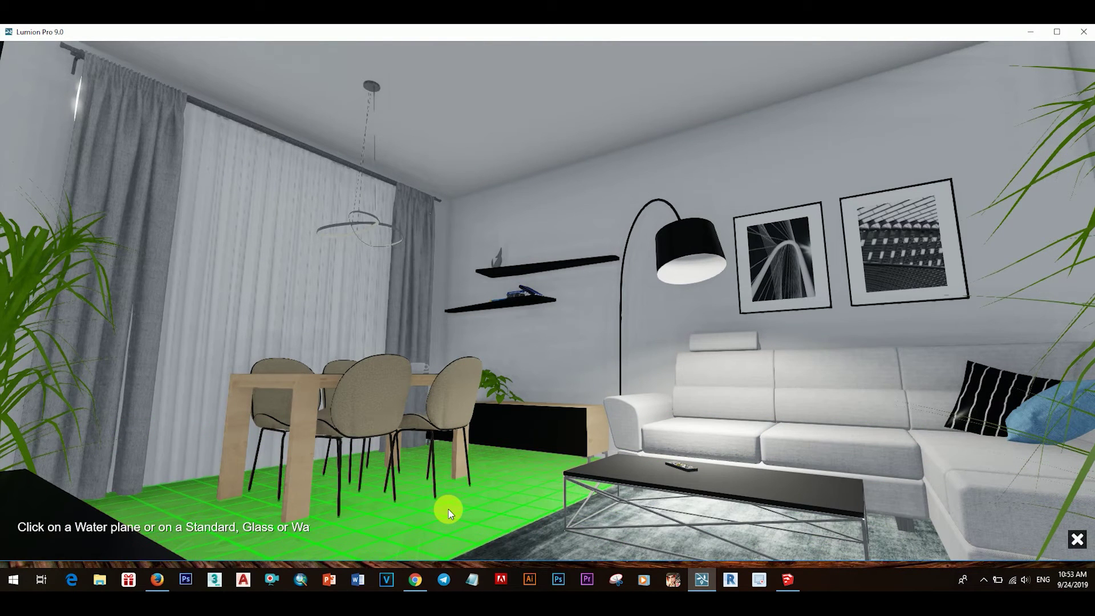
pyautogui.click(449, 513)
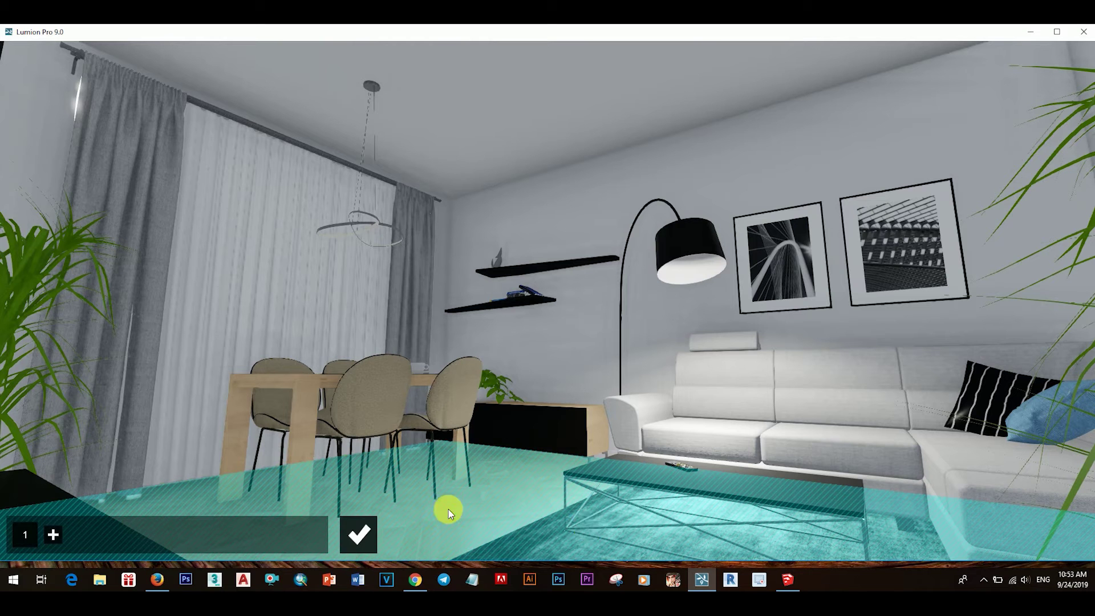
pyautogui.click(54, 536)
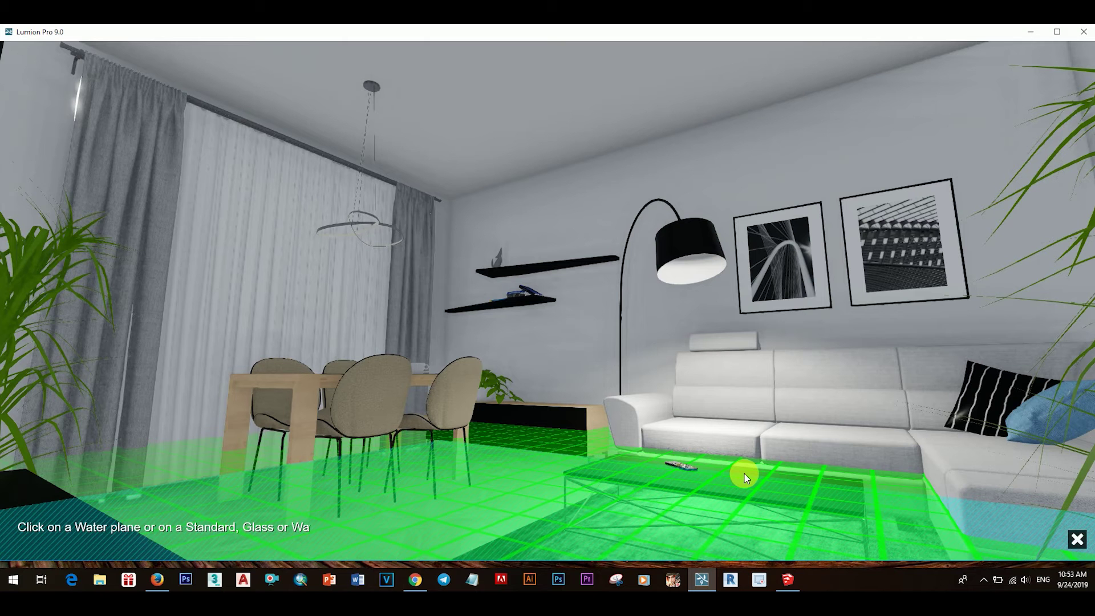
pyautogui.click(745, 473)
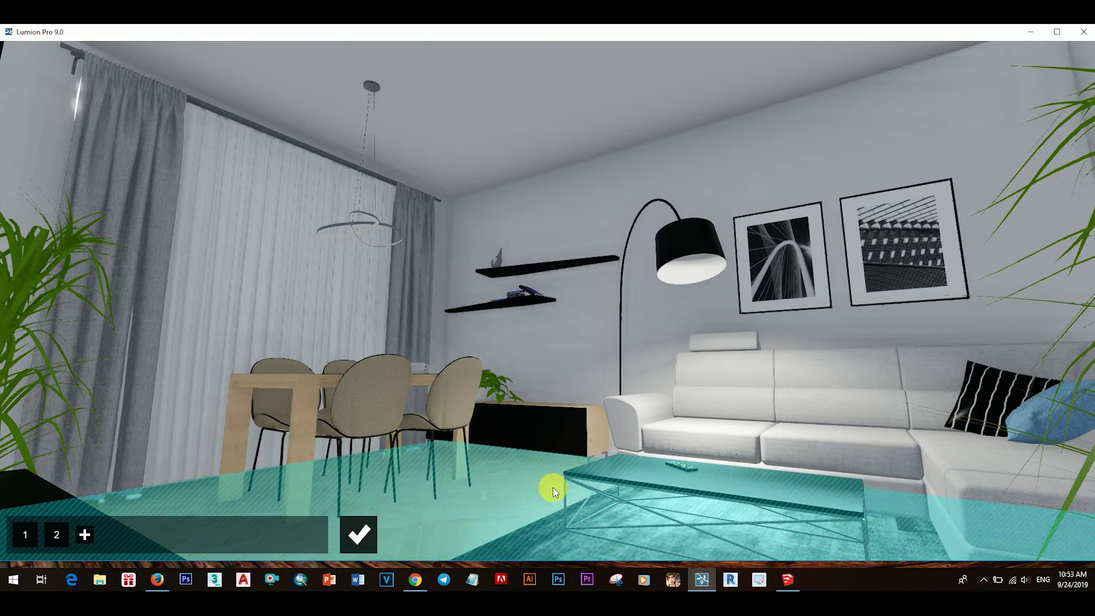
# Add reflection planes on the curtain, the back wall (twice) and the wall behind the lamp.
pyautogui.click(94, 532)
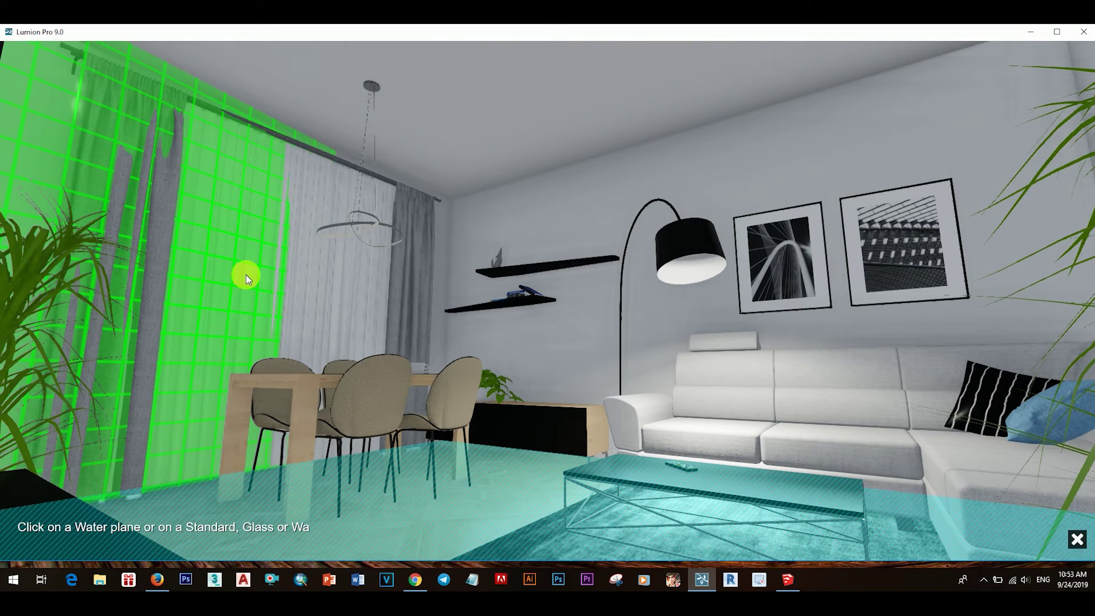
pyautogui.click(245, 275)
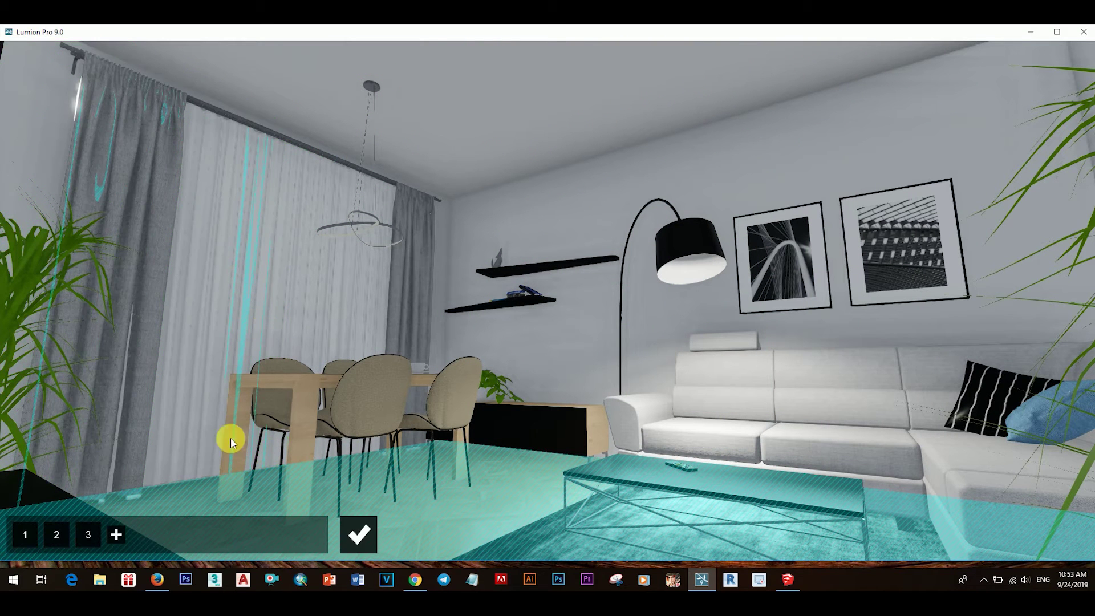
pyautogui.click(120, 536)
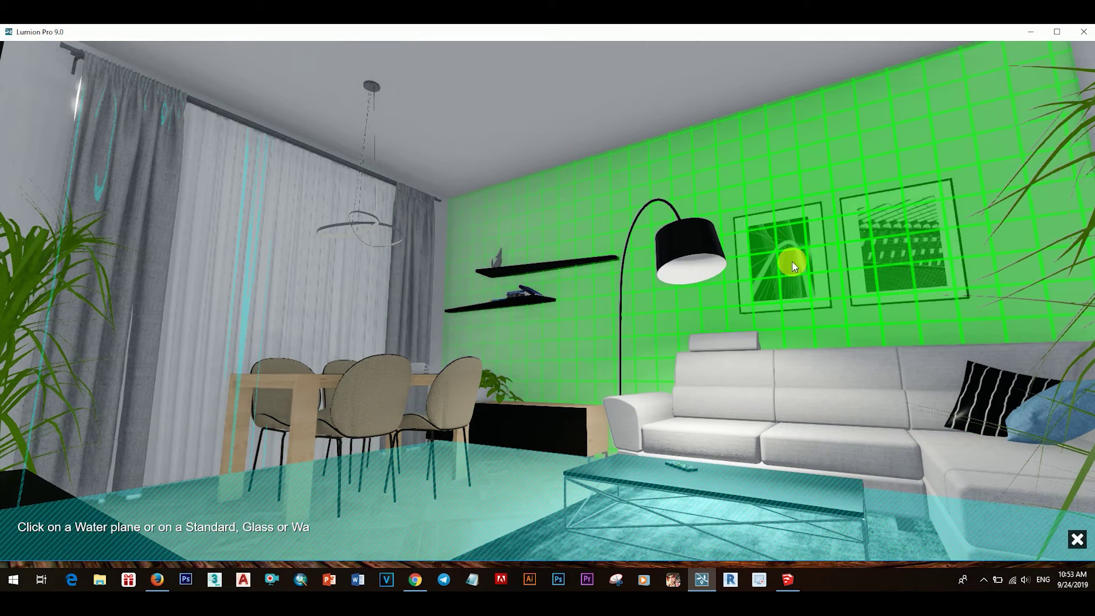
pyautogui.click(795, 267)
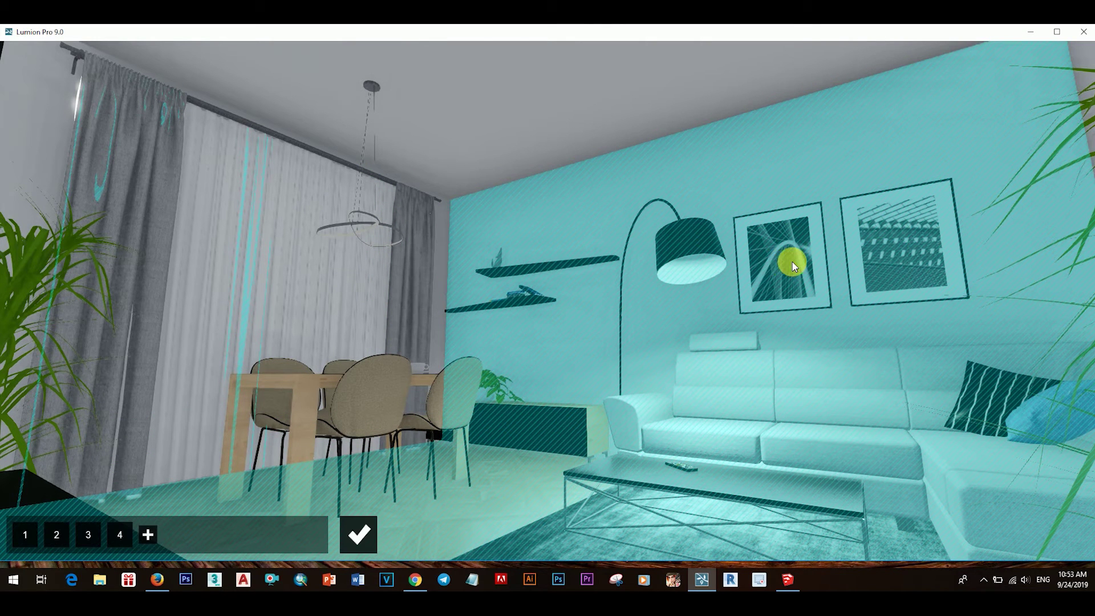
pyautogui.click(147, 534)
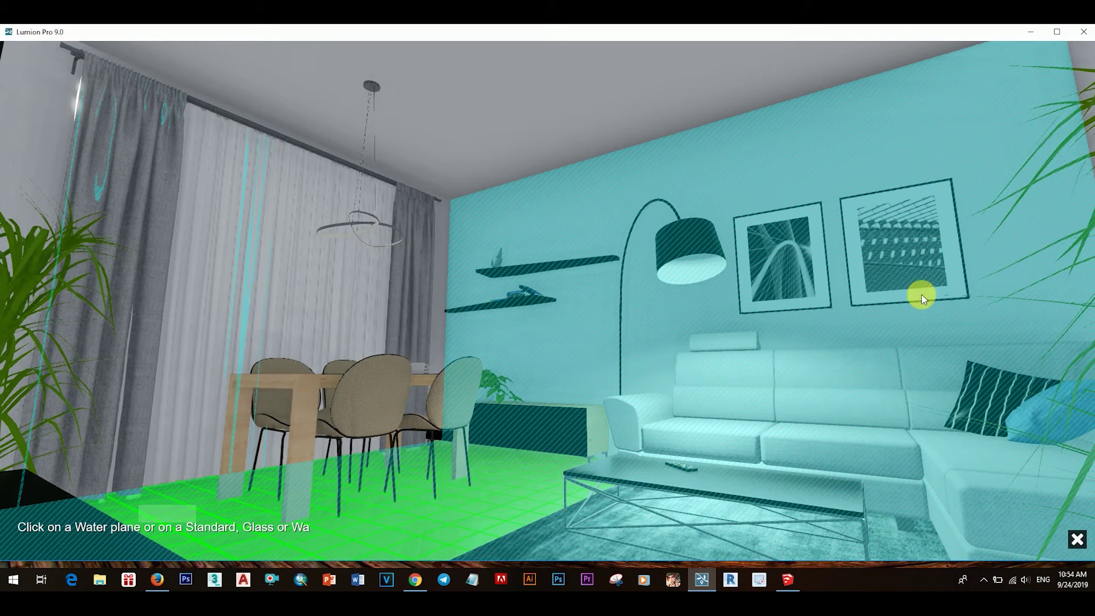
pyautogui.click(911, 251)
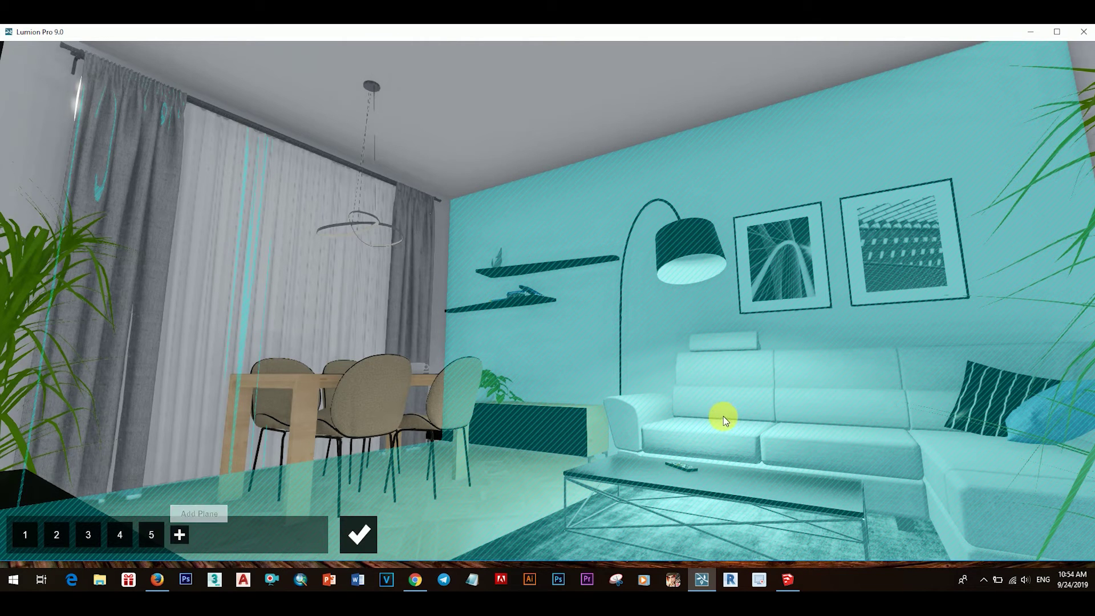
pyautogui.click(179, 534)
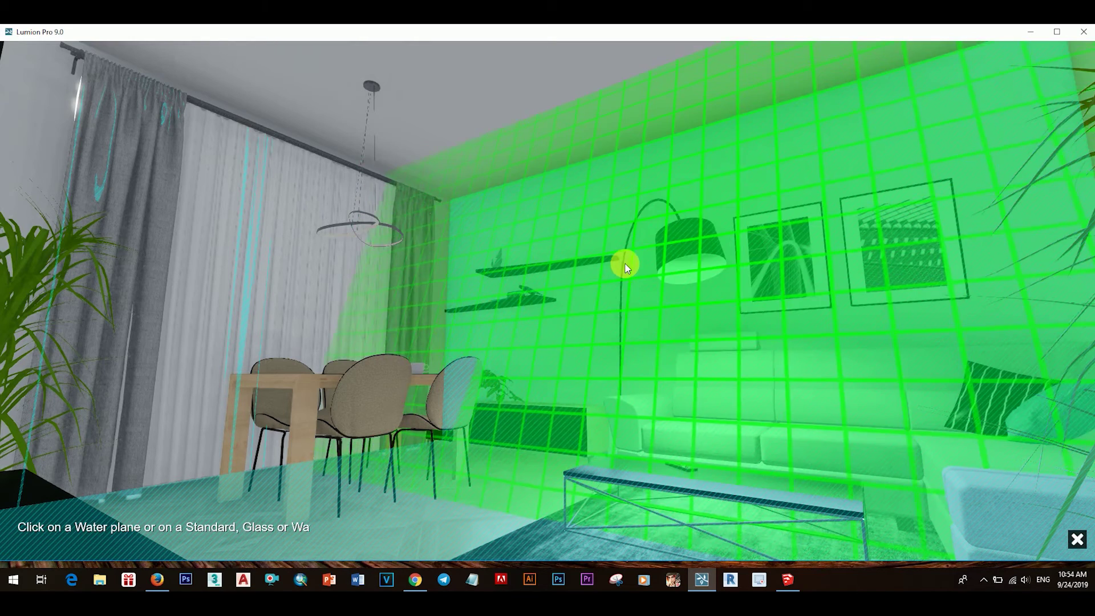
pyautogui.click(621, 263)
# Add reflection planes on the TV screen, the TV cabinet top and the cabinet front.
pyautogui.click(210, 531)
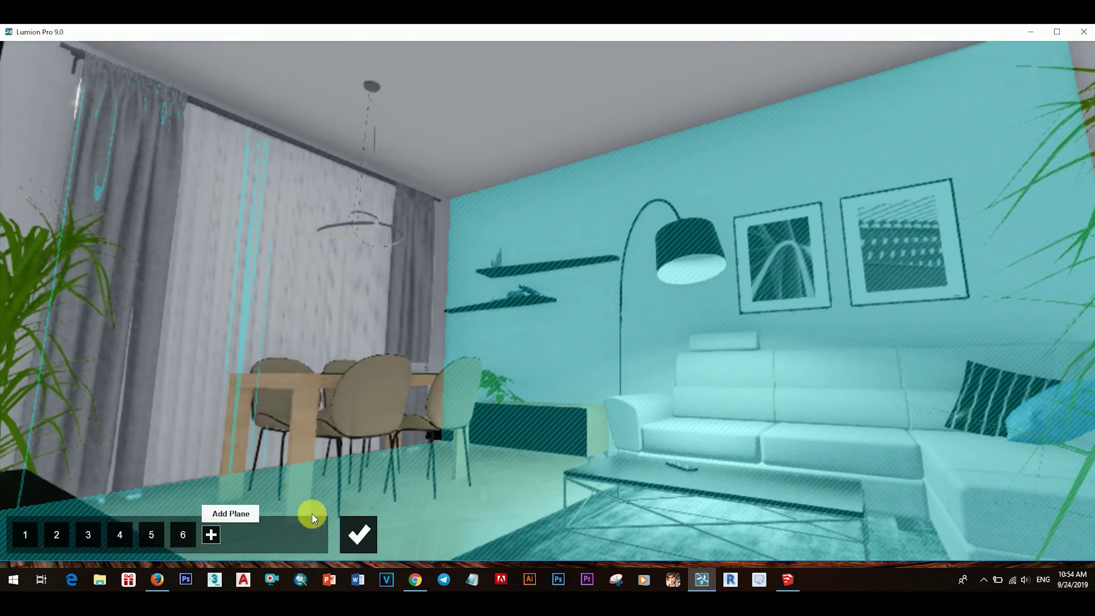
pyautogui.moveTo(563, 435); pyautogui.dragTo(338, 358, button='right')
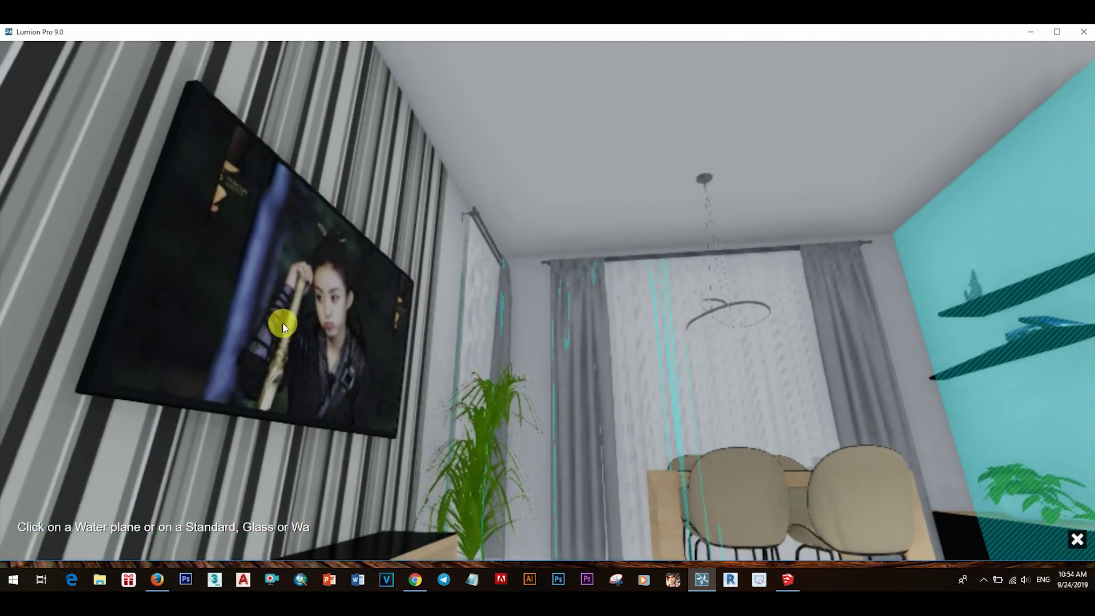
pyautogui.click(282, 322)
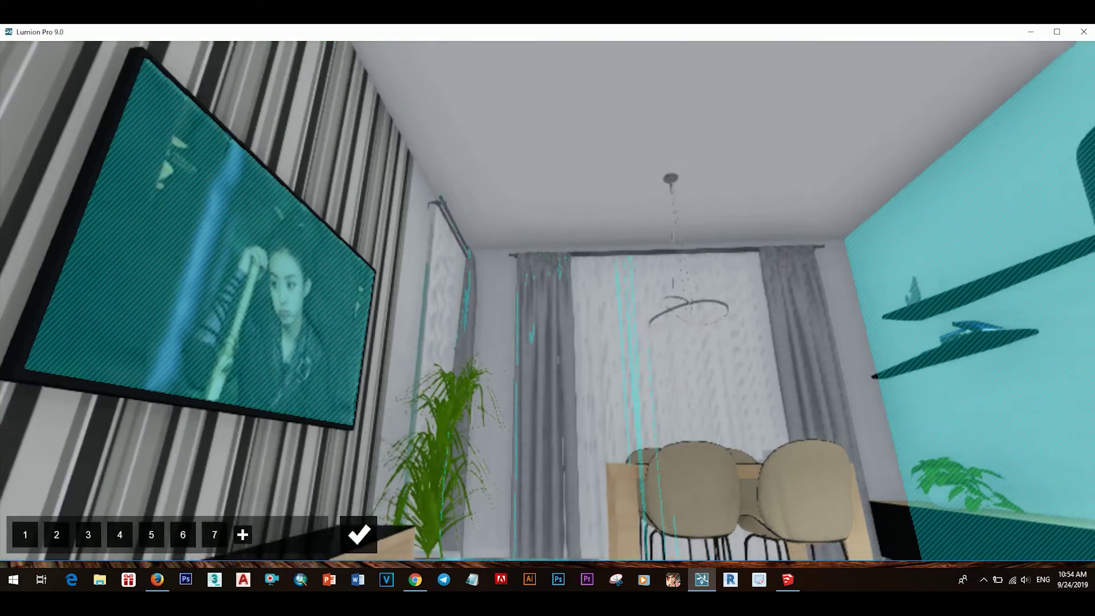
pyautogui.moveTo(282, 323); pyautogui.dragTo(273, 487, button='right')
pyautogui.click(242, 535)
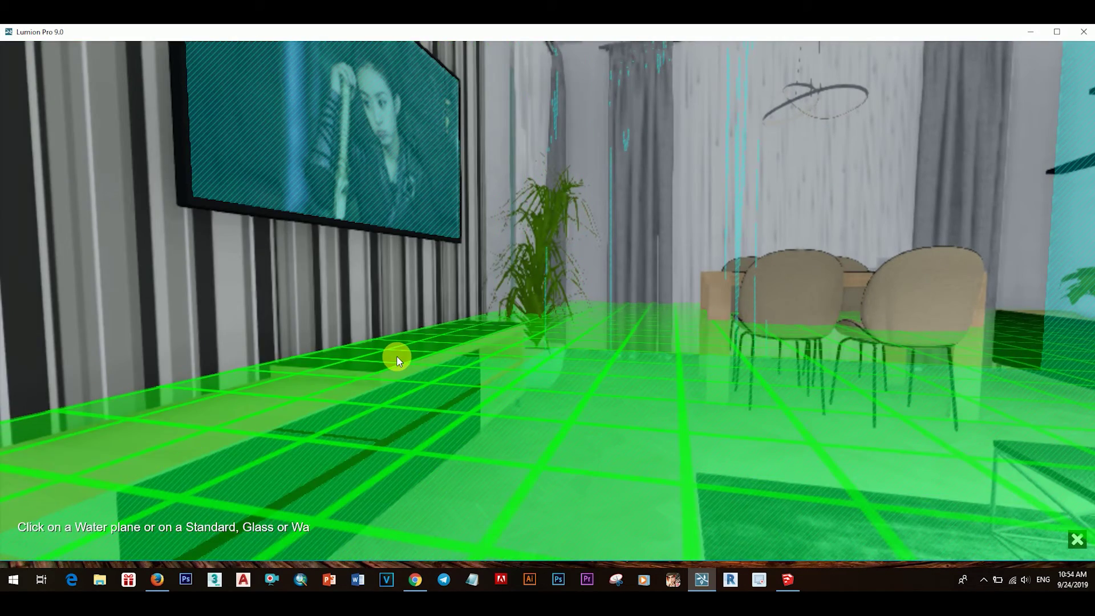
pyautogui.click(398, 360)
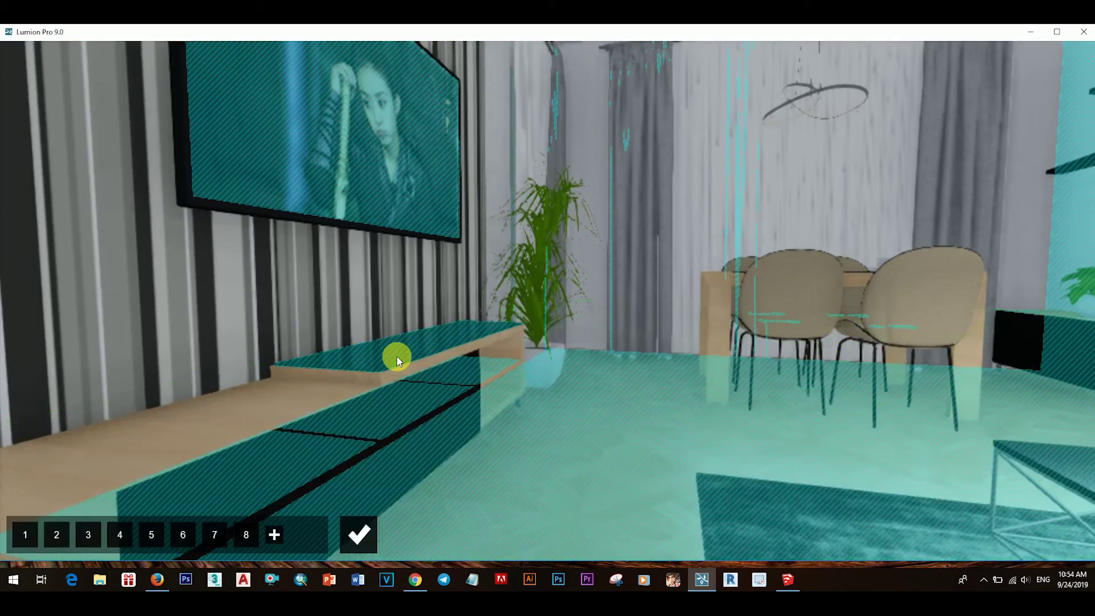
pyautogui.click(273, 532)
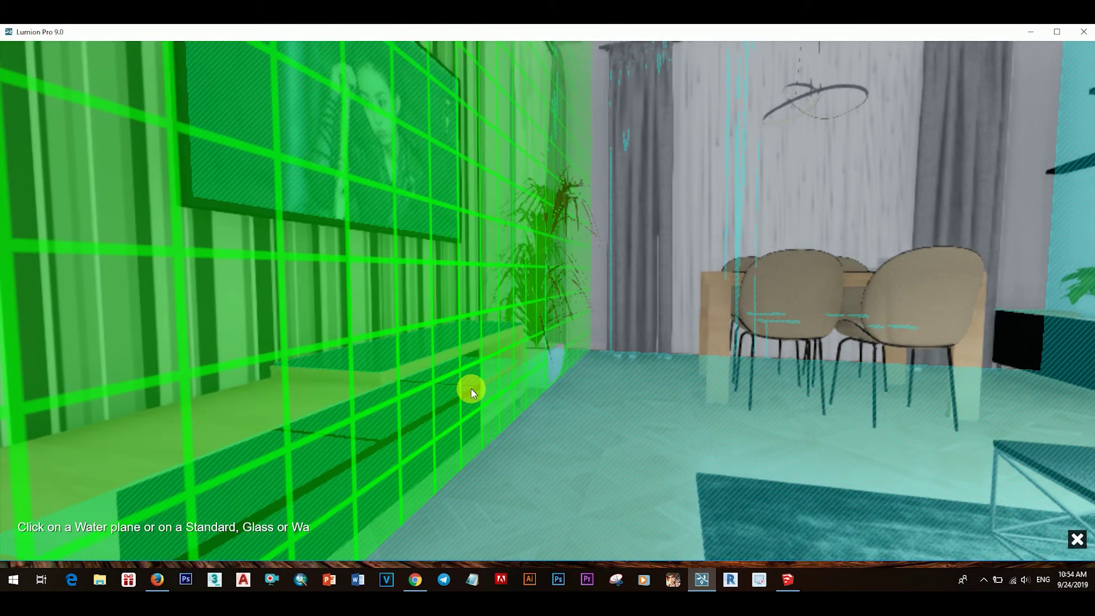
pyautogui.click(471, 388)
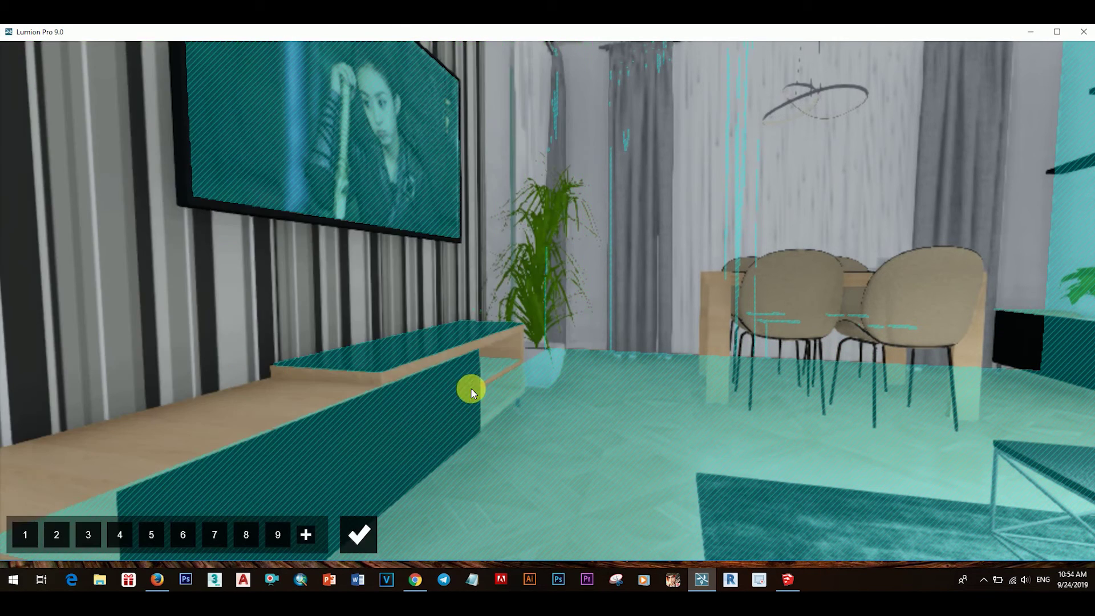
# Confirm the planes, restore Photo 2's view, and render a 1920x1080 JPG named '3'.
pyautogui.click(365, 536)
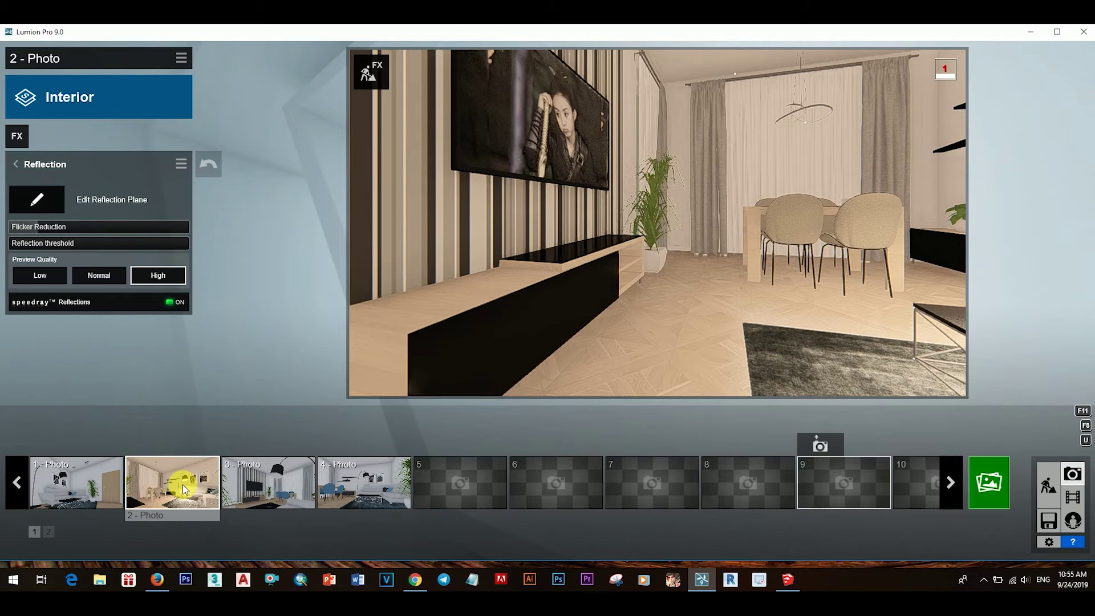
pyautogui.click(183, 485)
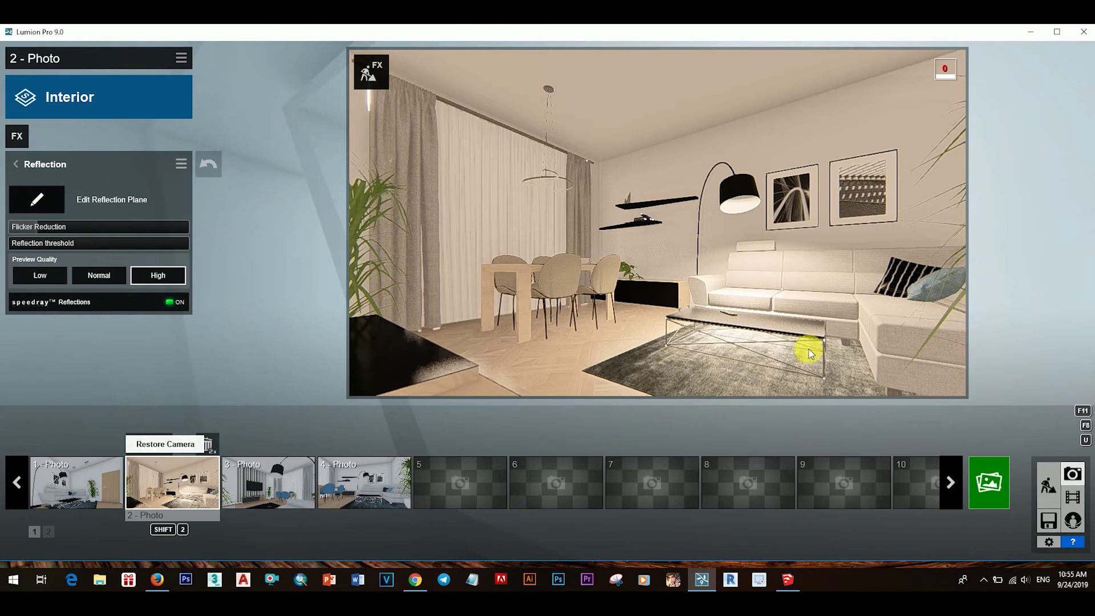
pyautogui.click(997, 477)
pyautogui.click(405, 457)
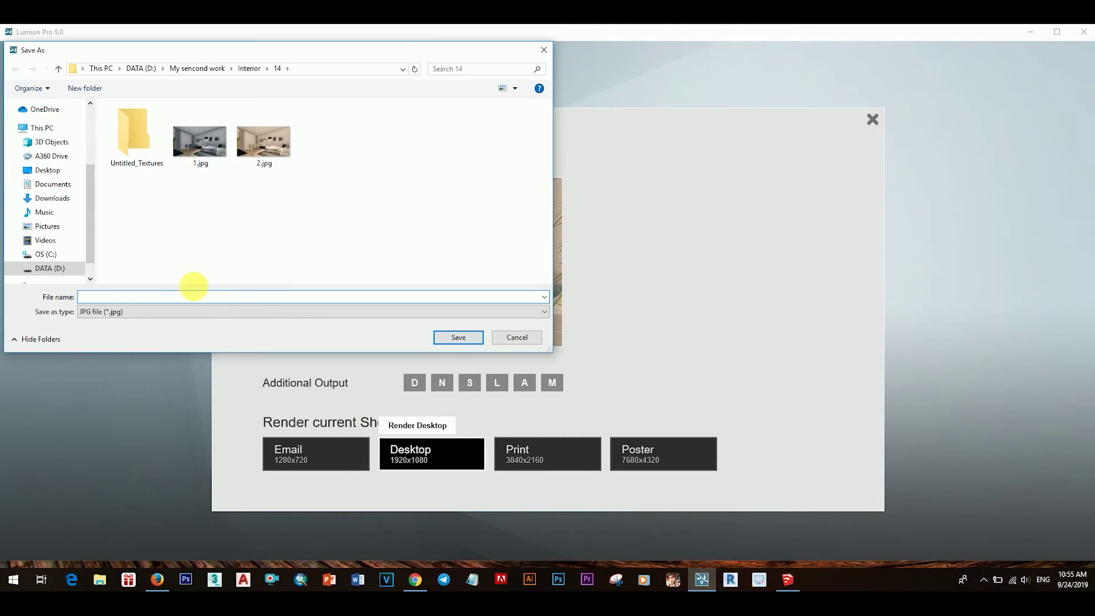
pyautogui.write('3')
pyautogui.click(454, 337)
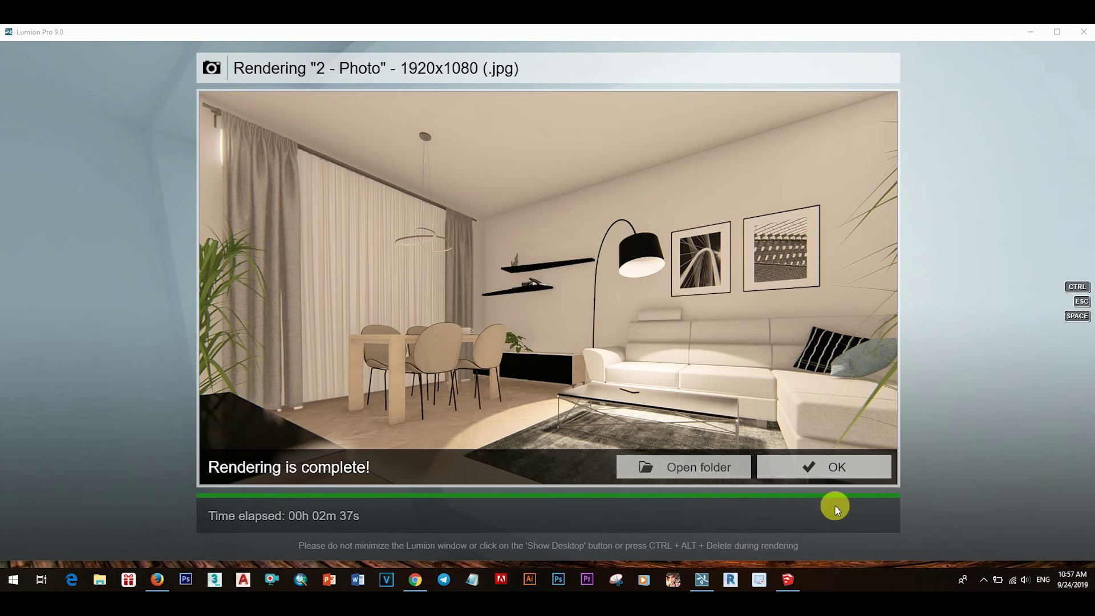
pyautogui.click(831, 466)
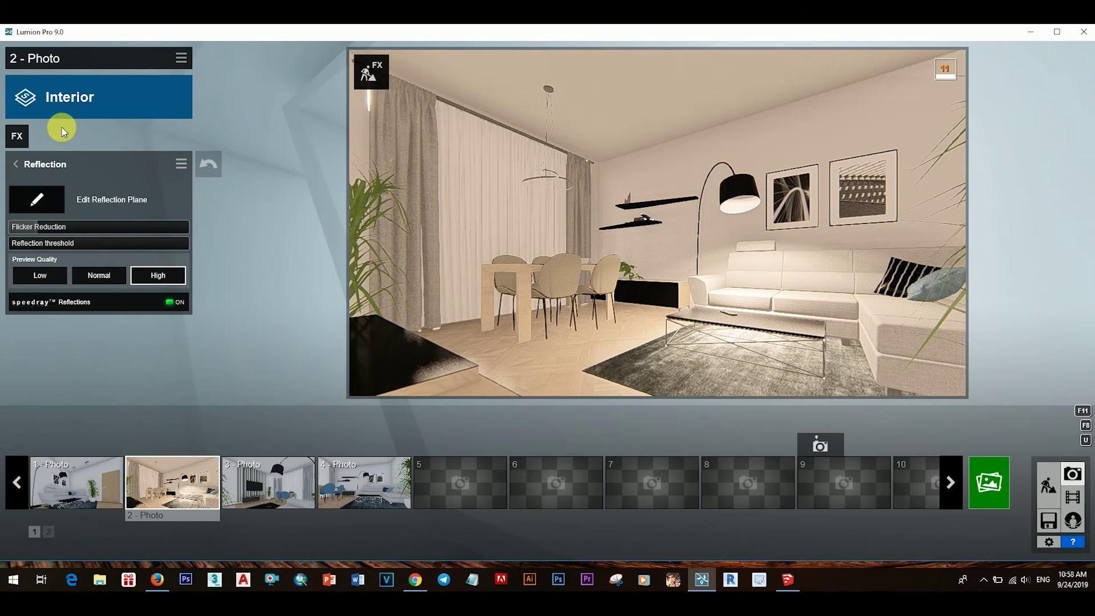
# Adjust Color Correction: temperature, tint 0.3, vibrance near zero, and brightness lowered to about 0.4.
pyautogui.click(94, 162)
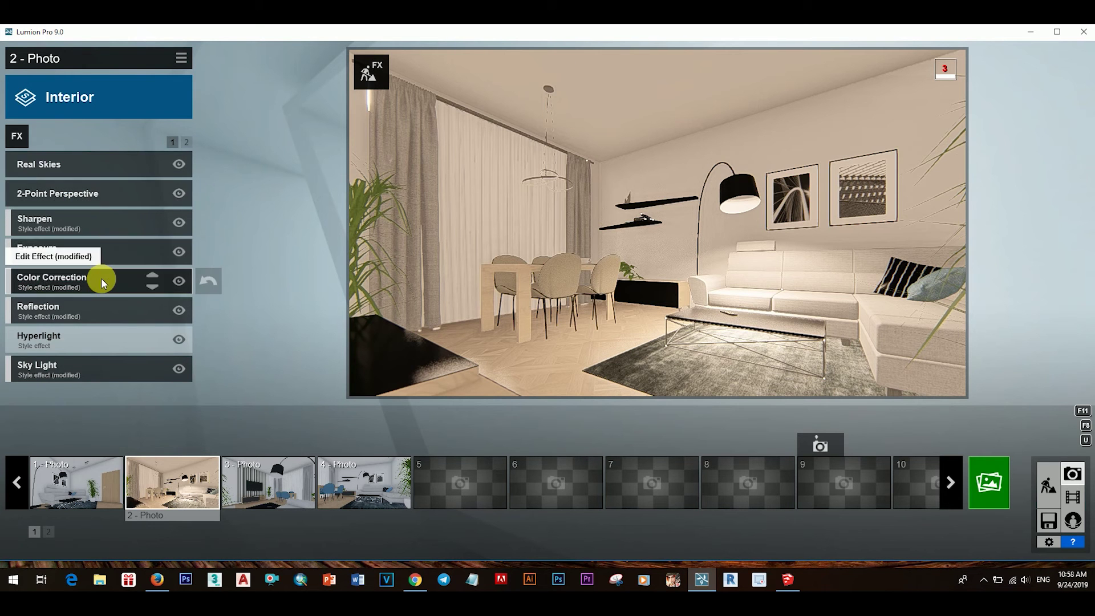
pyautogui.click(101, 279)
pyautogui.click(155, 190)
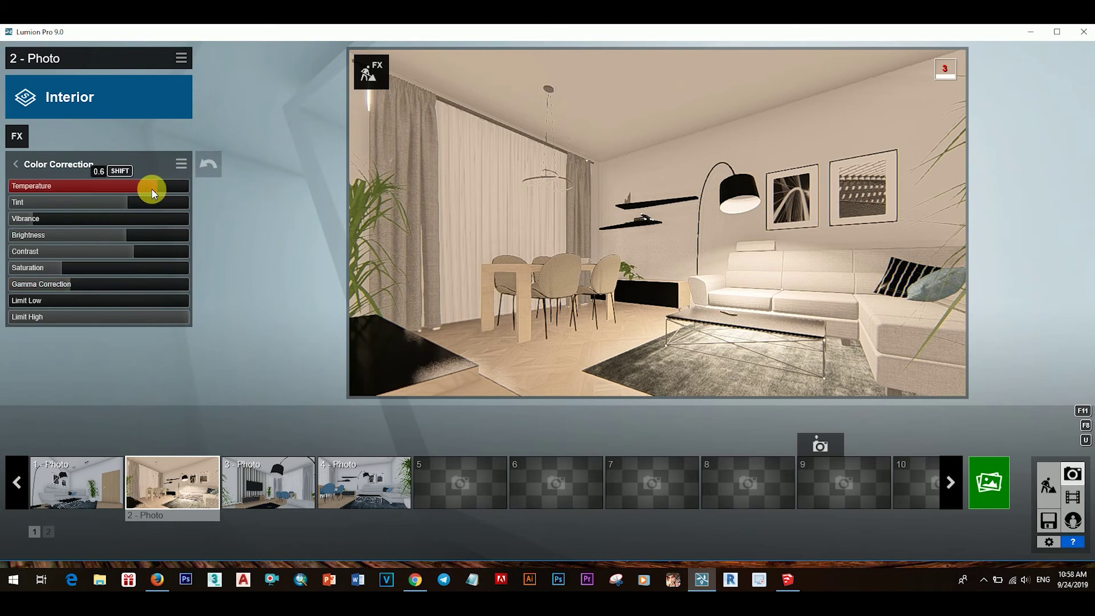
pyautogui.click(124, 201)
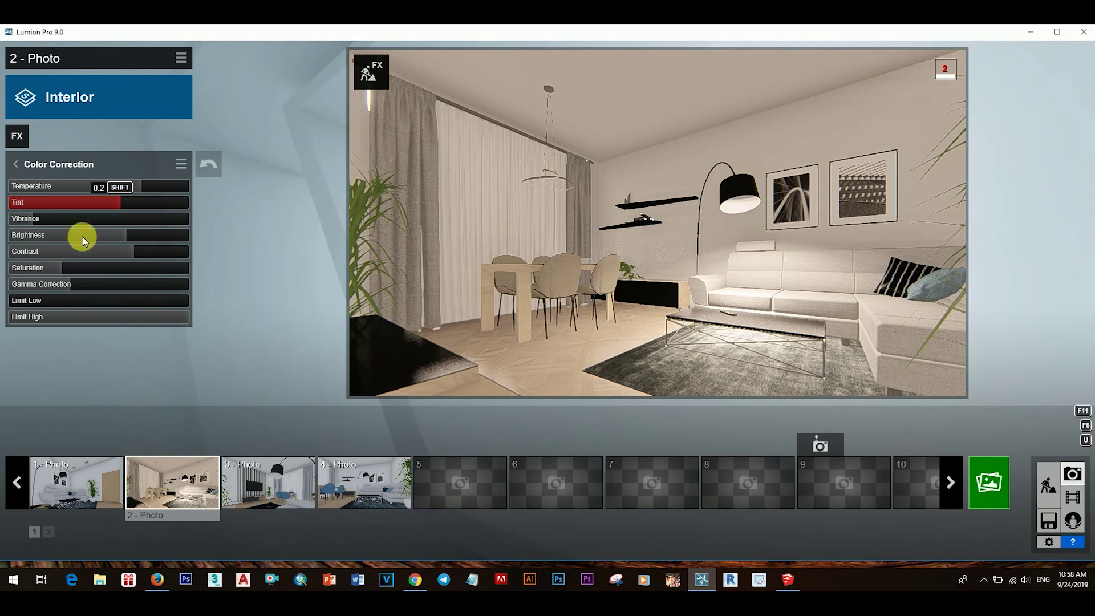
pyautogui.click(19, 220)
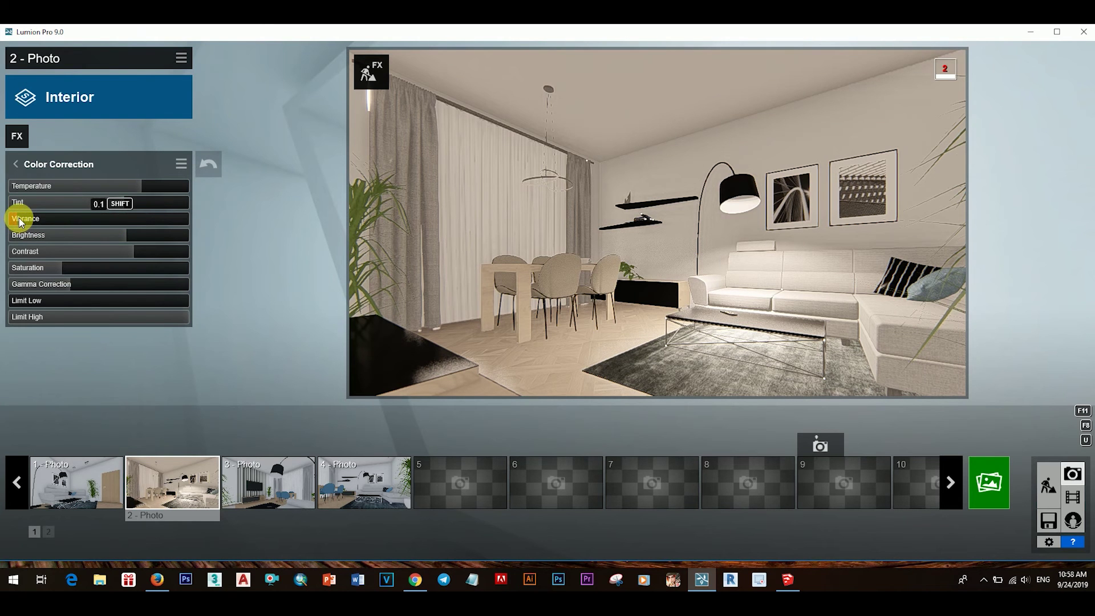
pyautogui.click(20, 222)
pyautogui.moveTo(652, 126)
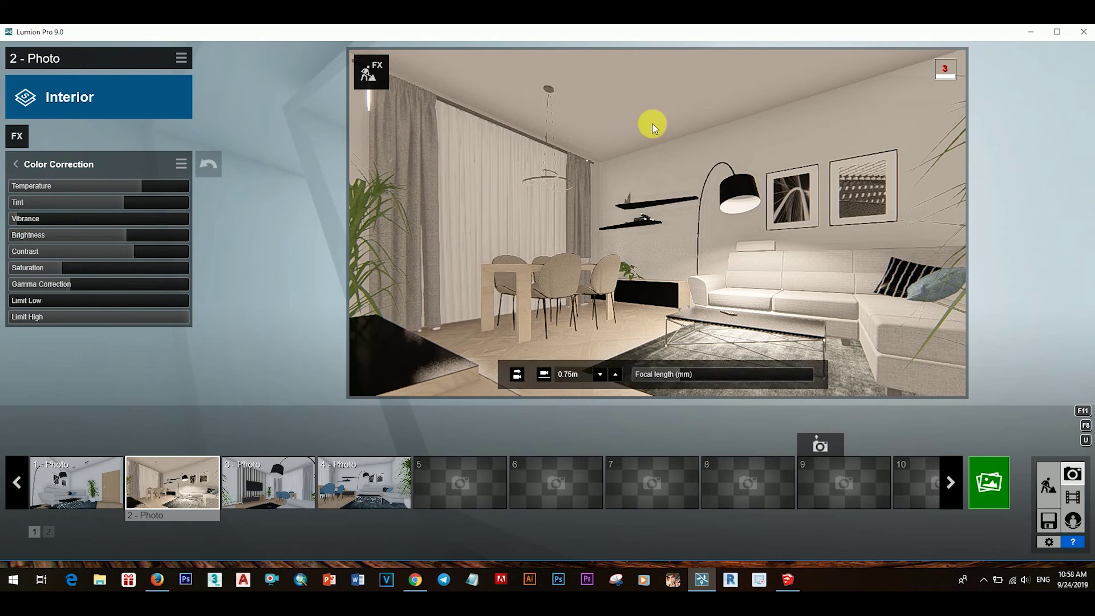
pyautogui.moveTo(104, 237); pyautogui.dragTo(91, 237)
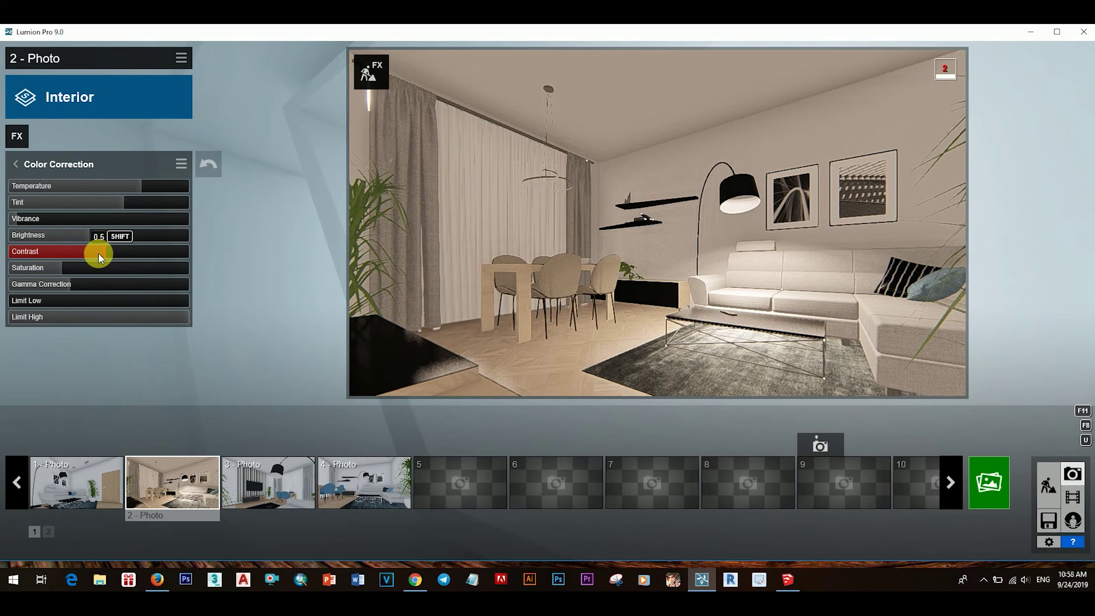
# Raise the wall's Concrete 044 material gloss to 1.1 and confirm the edit.
pyautogui.click(1048, 486)
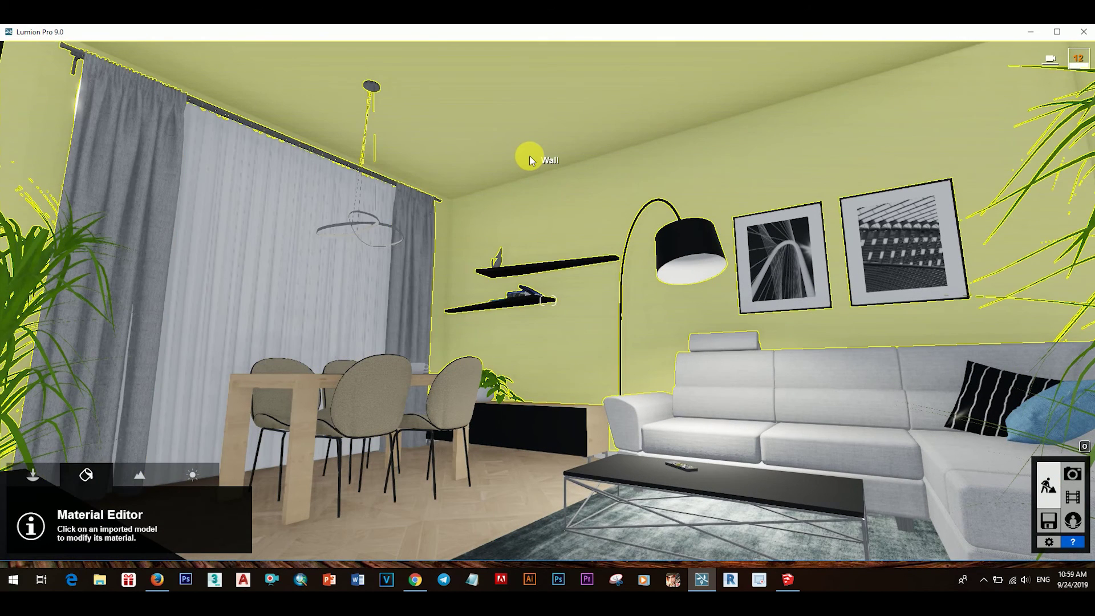
pyautogui.click(530, 159)
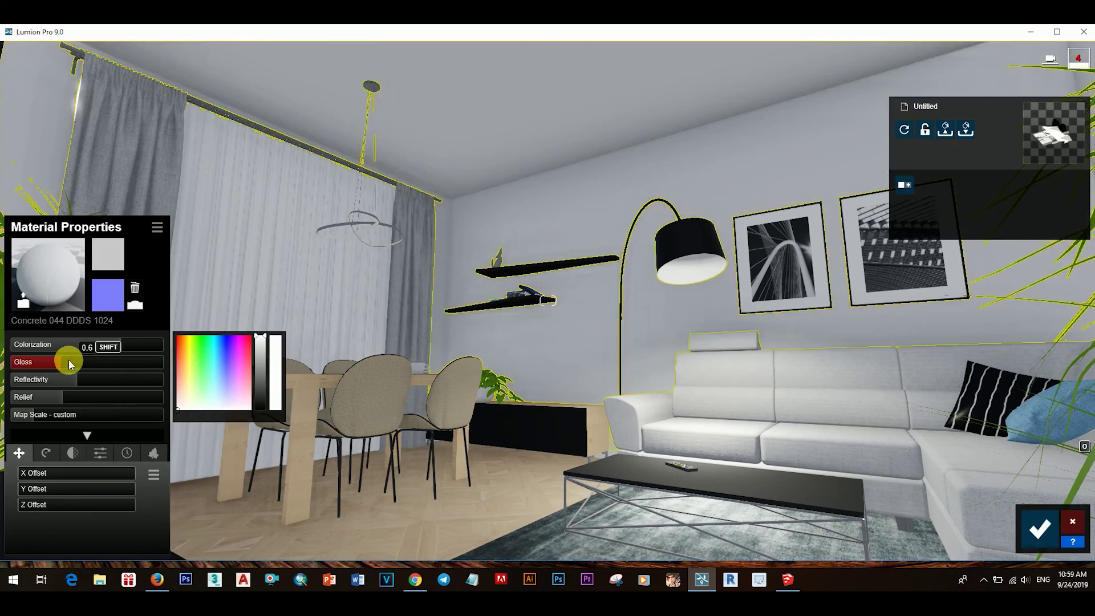
pyautogui.moveTo(78, 367)
pyautogui.mouseDown()
pyautogui.moveTo(144, 386)
pyautogui.moveTo(118, 396)
pyautogui.mouseUp()
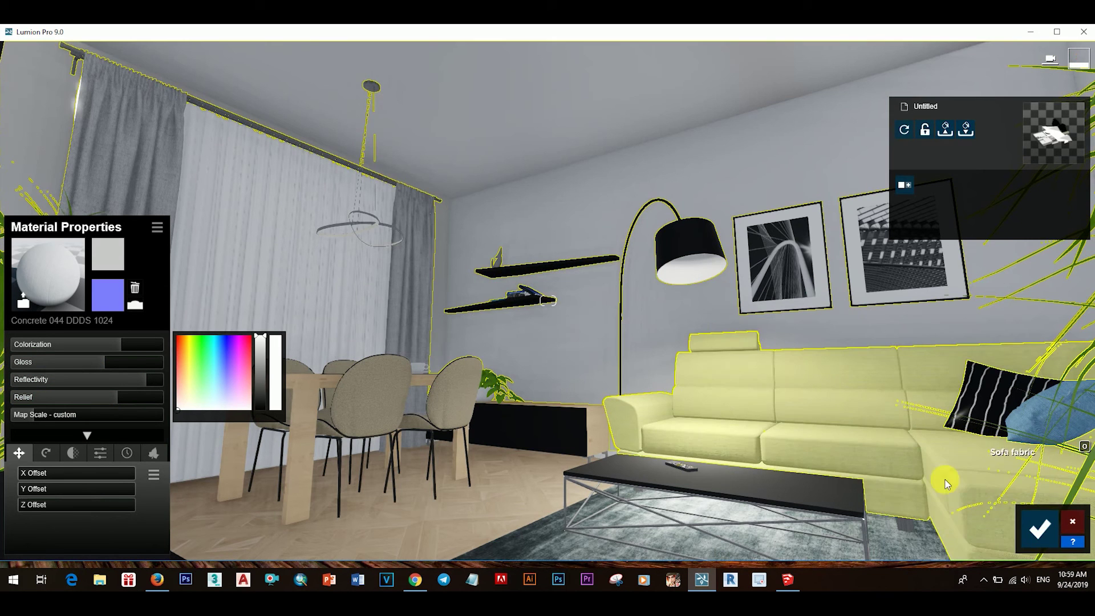
pyautogui.click(1043, 528)
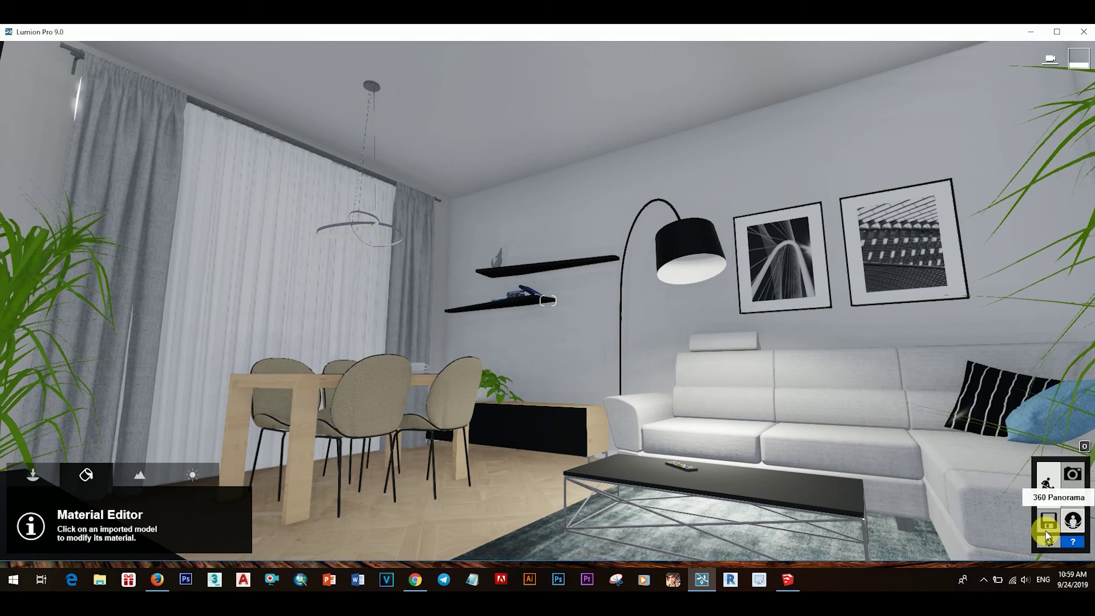
# Back in Photo mode, add the ceiling as a tenth reflection plane and confirm.
pyautogui.click(1073, 475)
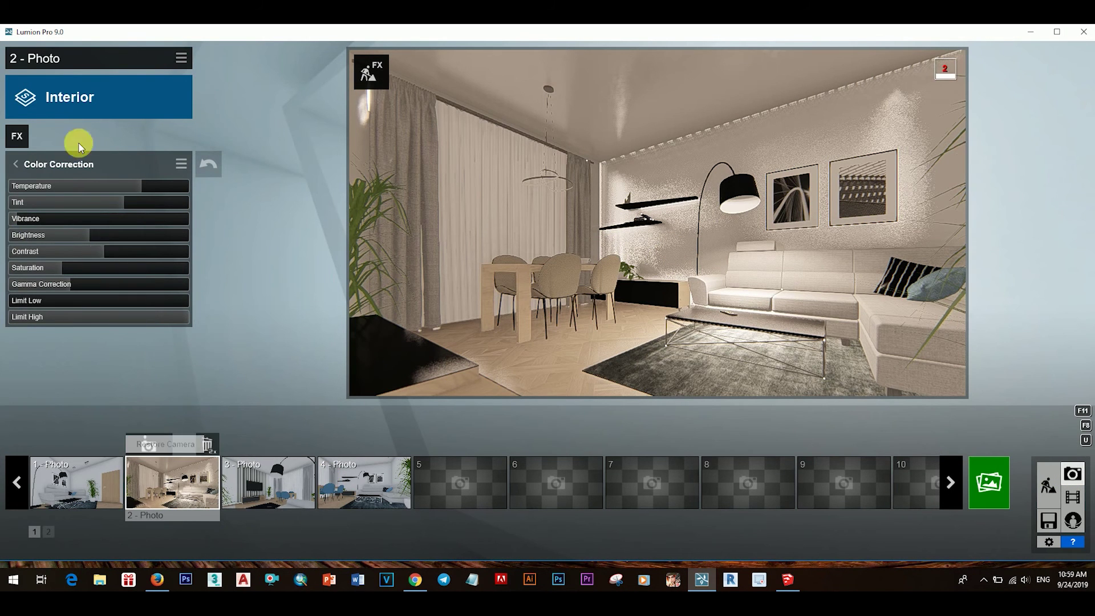
pyautogui.click(121, 162)
pyautogui.click(96, 309)
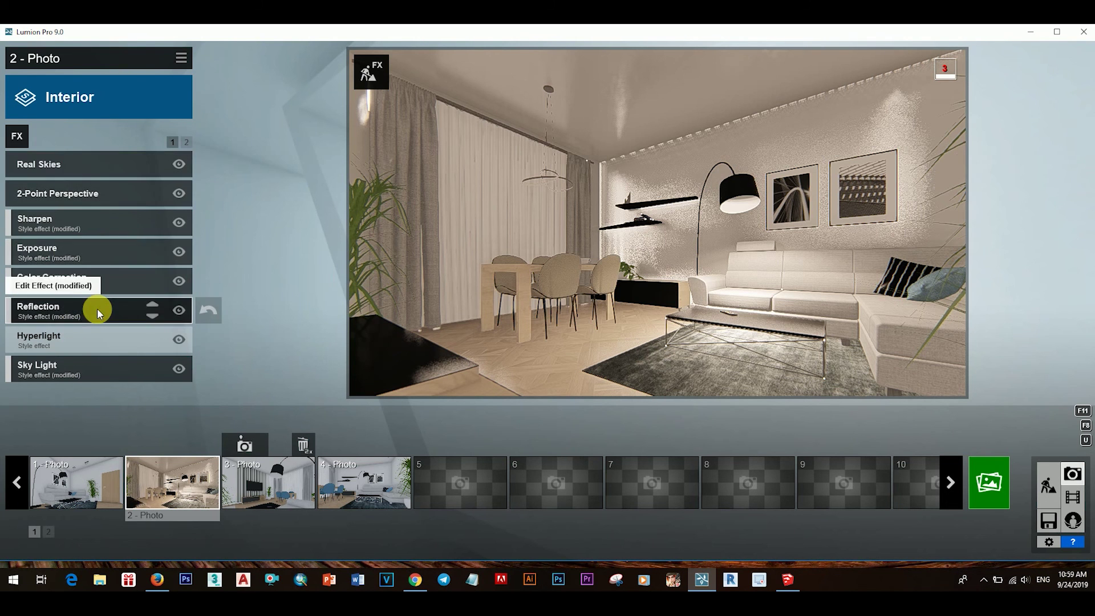
pyautogui.click(97, 309)
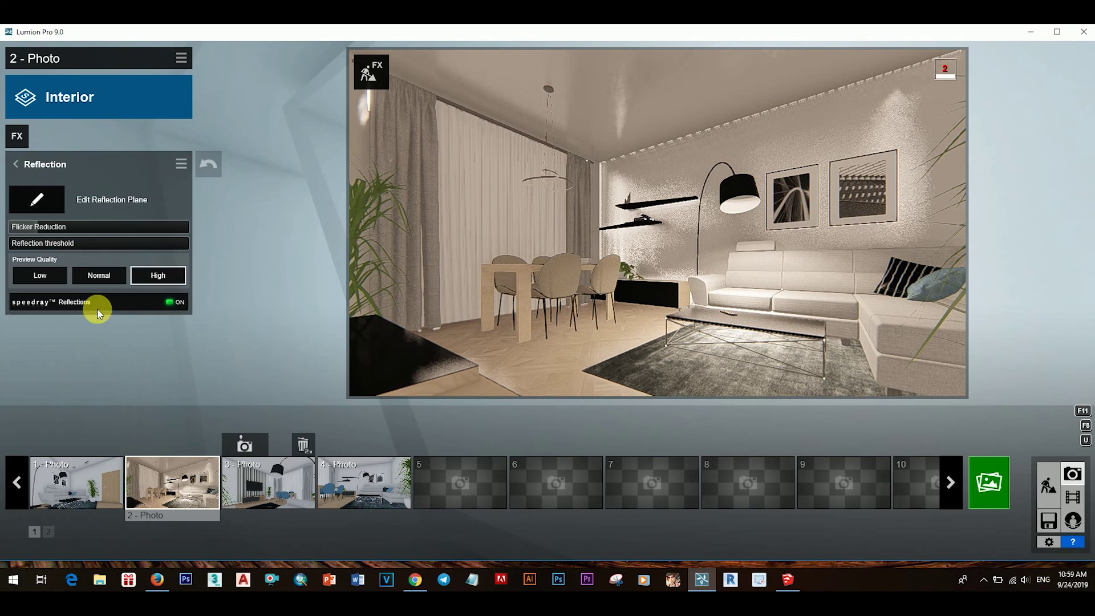
pyautogui.click(45, 200)
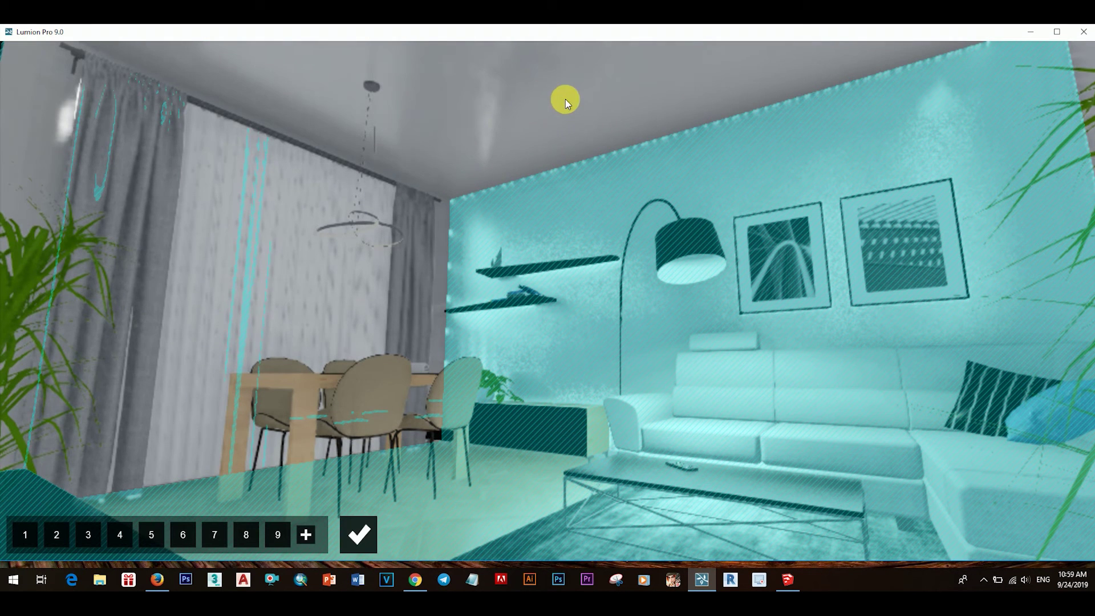
pyautogui.click(308, 531)
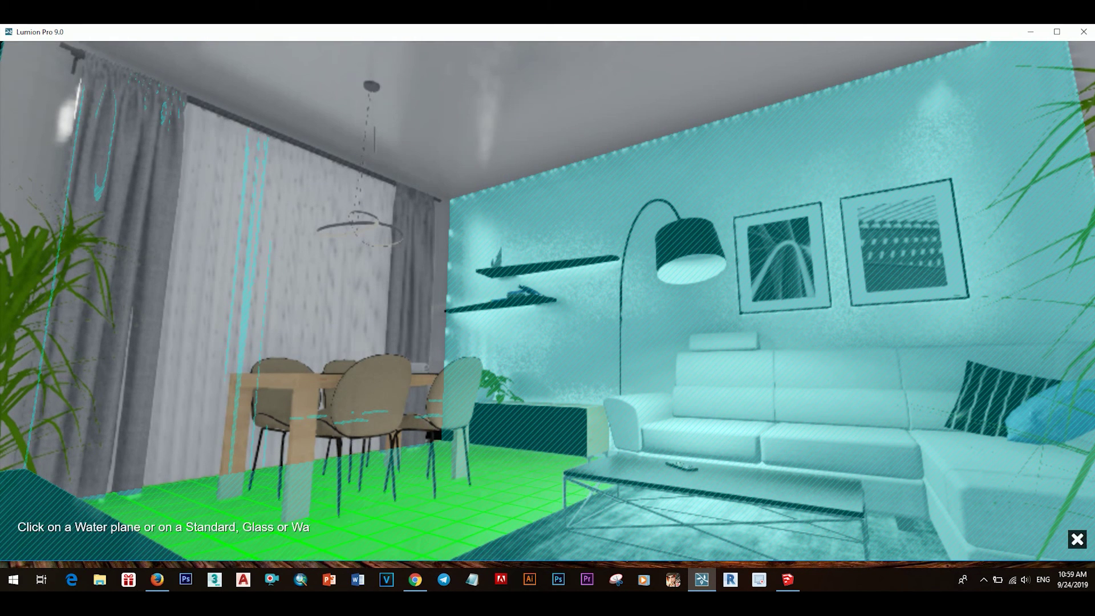
pyautogui.click(539, 118)
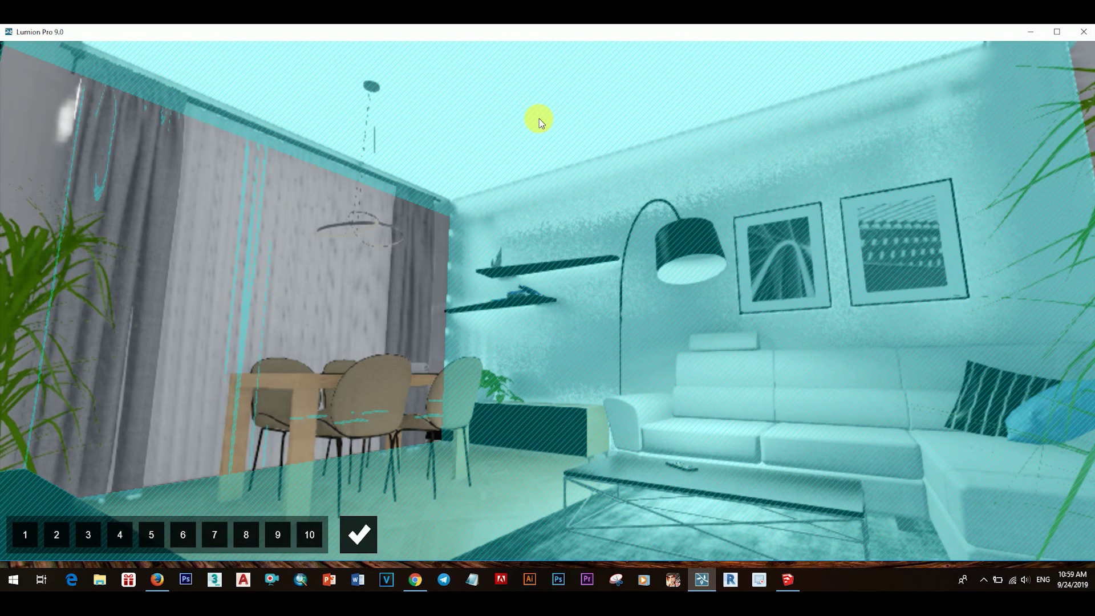
pyautogui.click(358, 545)
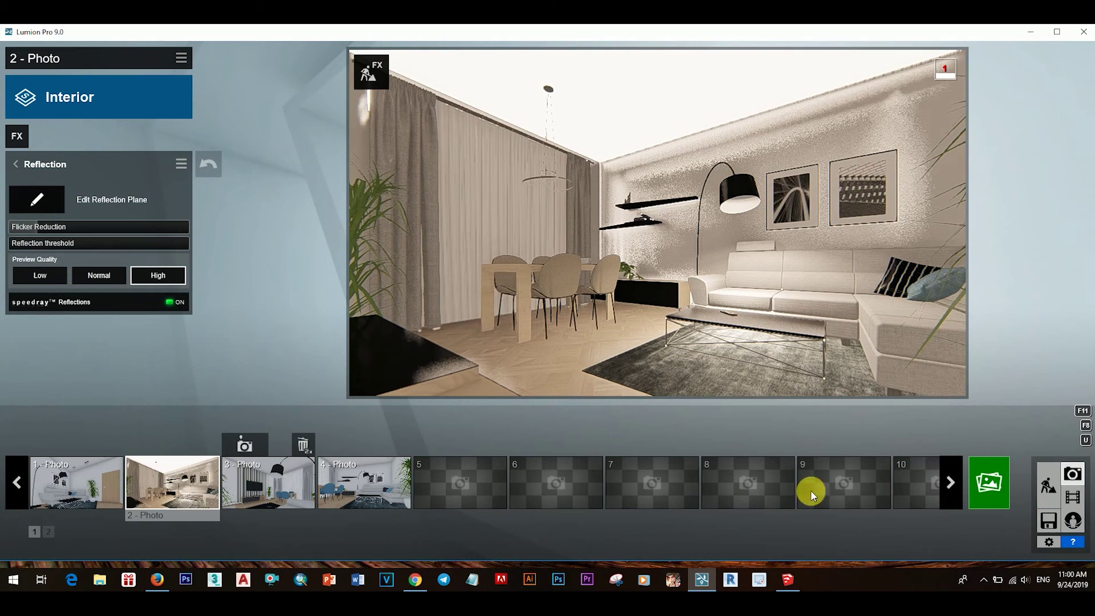
# Render Photo 2 at Desktop 1920x1080 as a JPG named '4'.
pyautogui.click(991, 485)
pyautogui.click(417, 442)
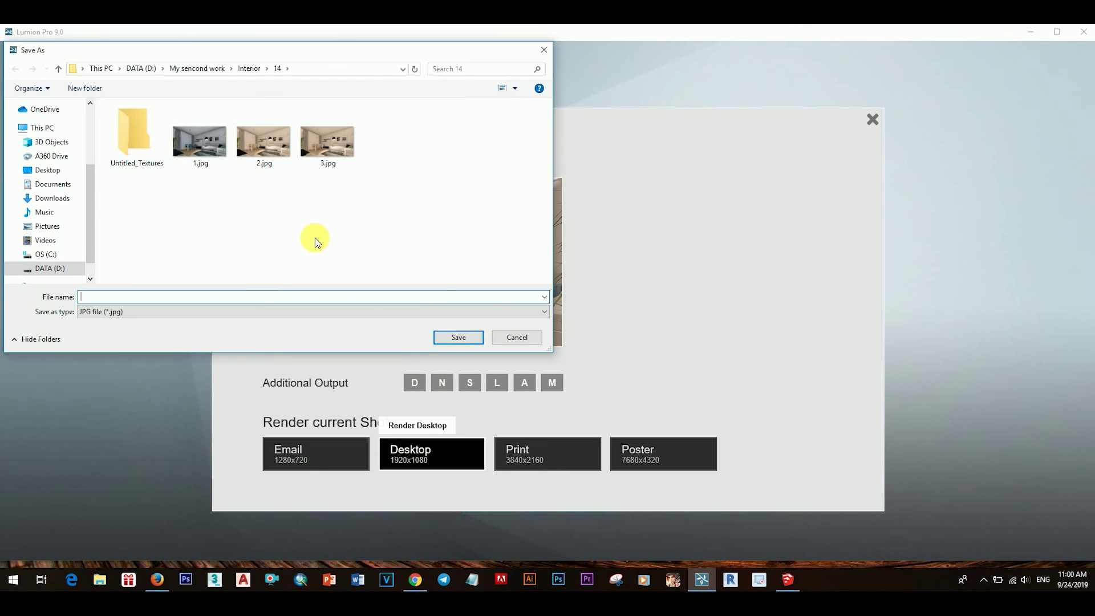
pyautogui.write('4')
pyautogui.click(449, 338)
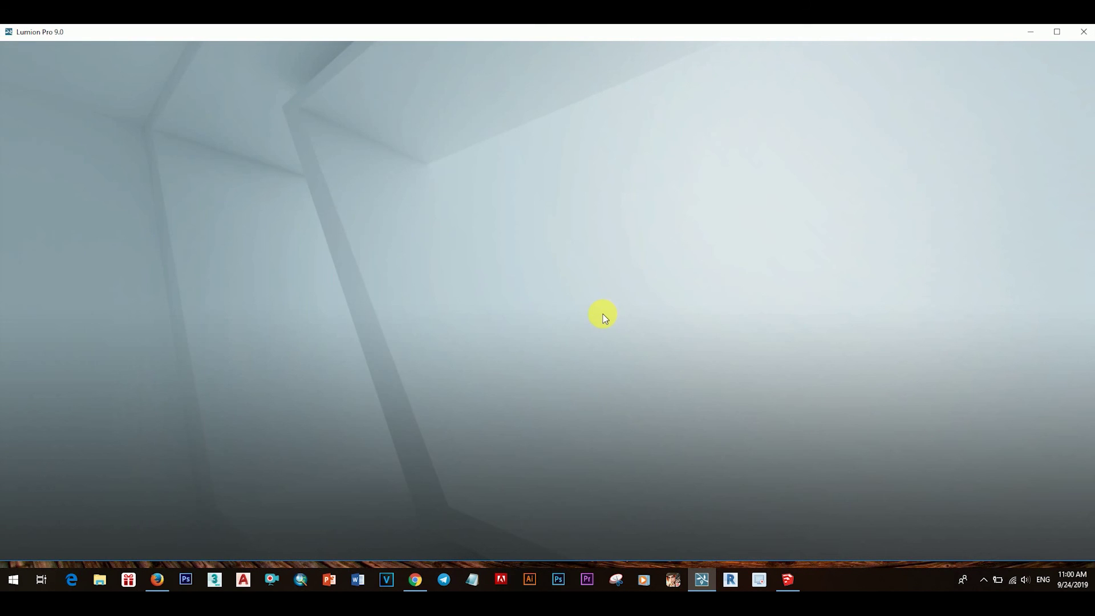